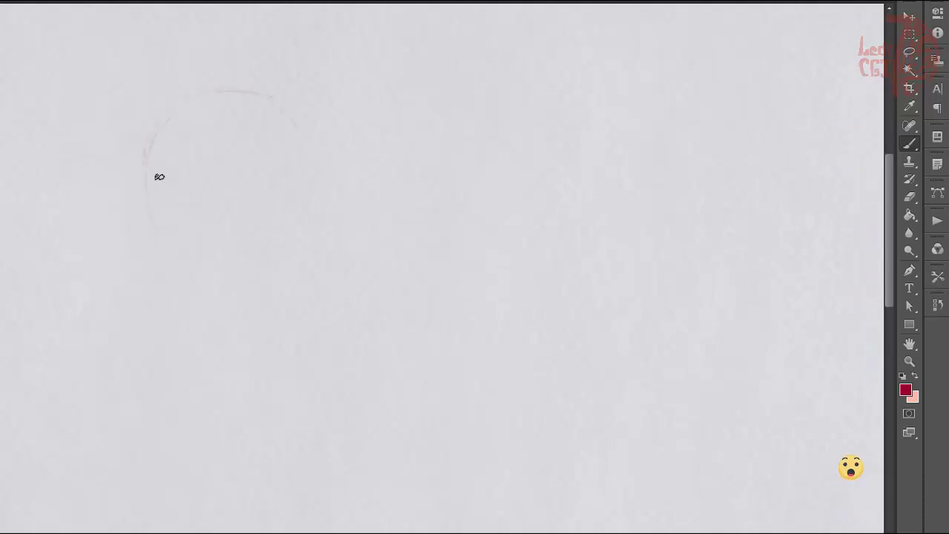
Sketch a faint head guide circle with curved vertical and horizontal centre lines.
left_click_drag(296, 127, 286, 229)
left_click_drag(226, 89, 208, 252)
left_click_drag(177, 179, 302, 182)
Ink two large oval eyes with filled pupils inside the circle.
mouse_move(218, 183)
left_mouse_down()
mouse_move(229, 153)
mouse_move(248, 182)
left_mouse_up()
key("ctrl+z")
key("ctrl+z")
mouse_move(209, 141)
left_mouse_down()
mouse_move(248, 142)
mouse_move(205, 144)
mouse_move(199, 179)
left_mouse_up()
key("ctrl+z")
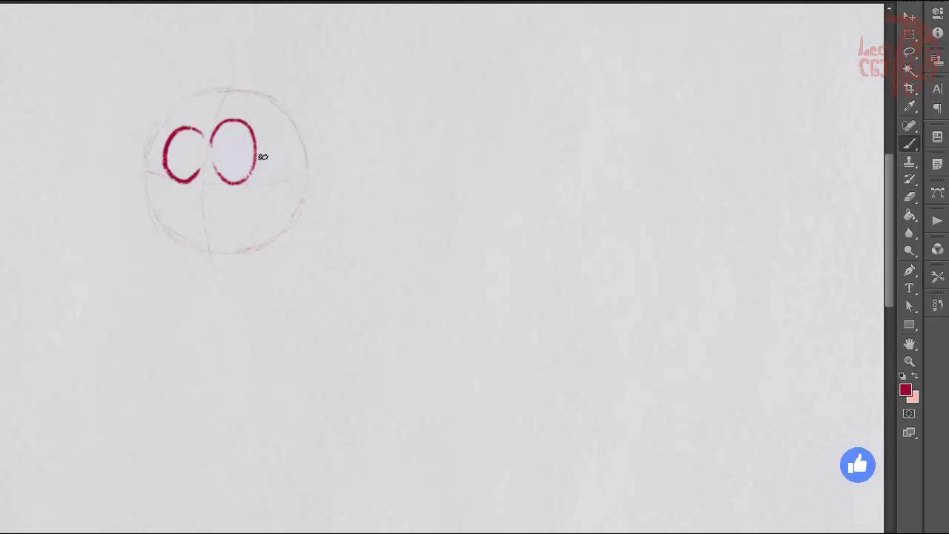
mouse_move(244, 148)
left_mouse_down()
mouse_move(244, 159)
mouse_move(195, 159)
left_mouse_up()
Set the background colour to near-white, keeping red as the painting colour.
key("x")
left_click(905, 390)
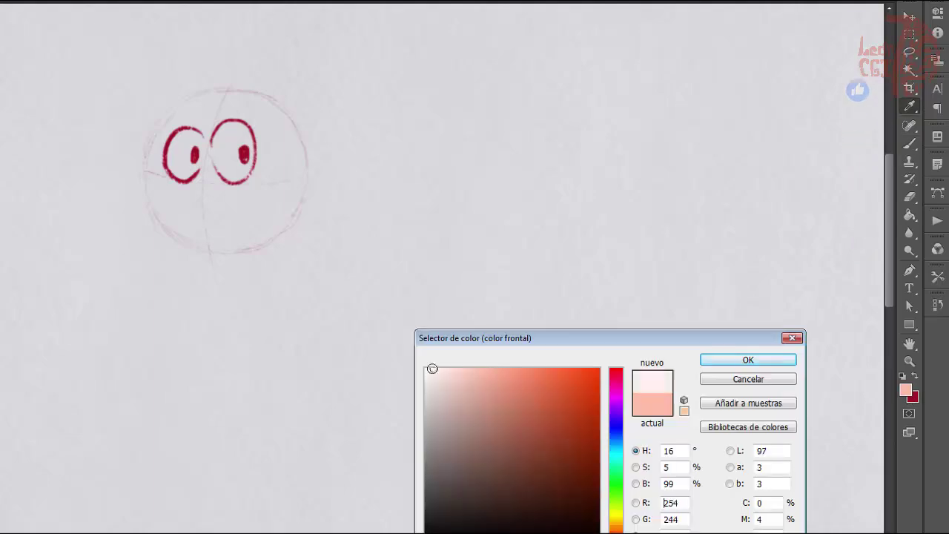
left_click(616, 519)
left_click(427, 384)
left_click(734, 361)
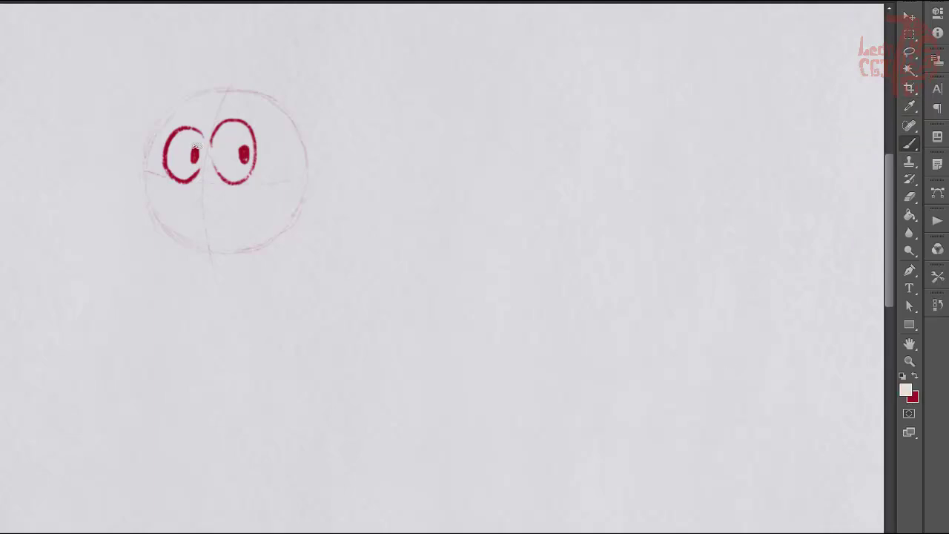
key("x")
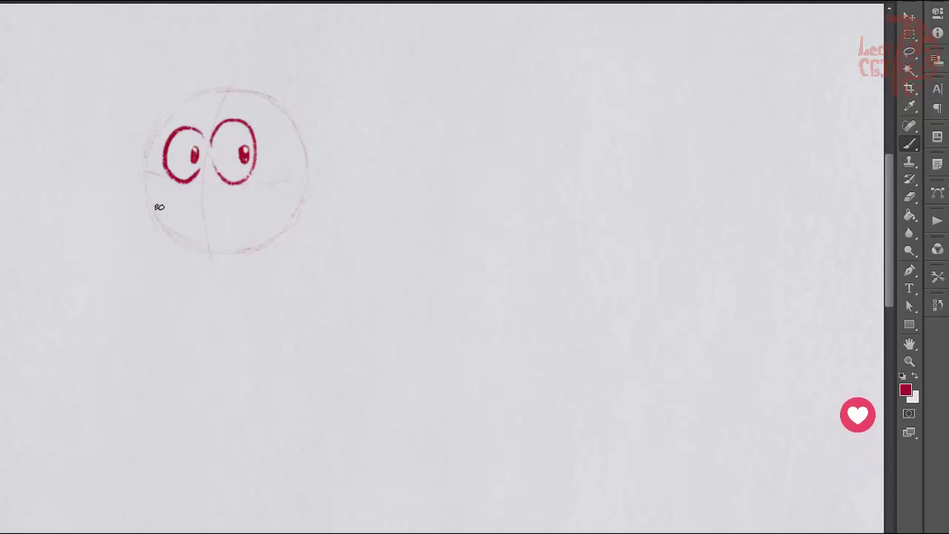
Draw the oval nose and a long jaw curve, erasing the stray cheek stroke.
left_click_drag(160, 150, 158, 175)
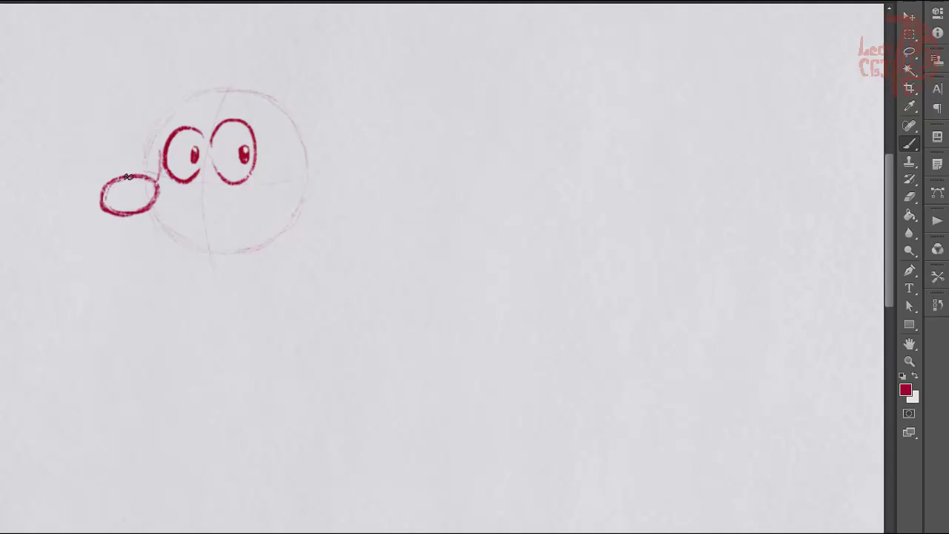
left_click_drag(151, 261, 233, 271)
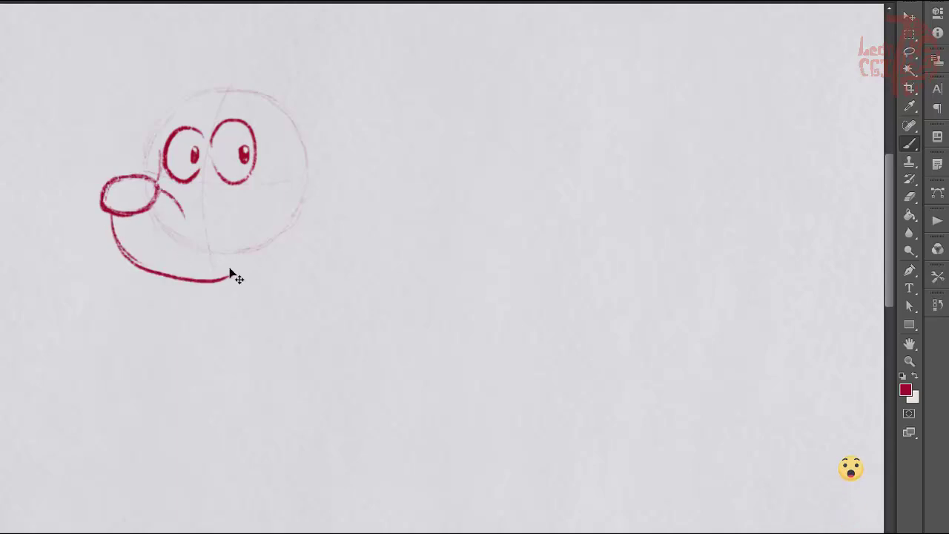
key("ctrl+z")
left_click_drag(111, 213, 217, 276)
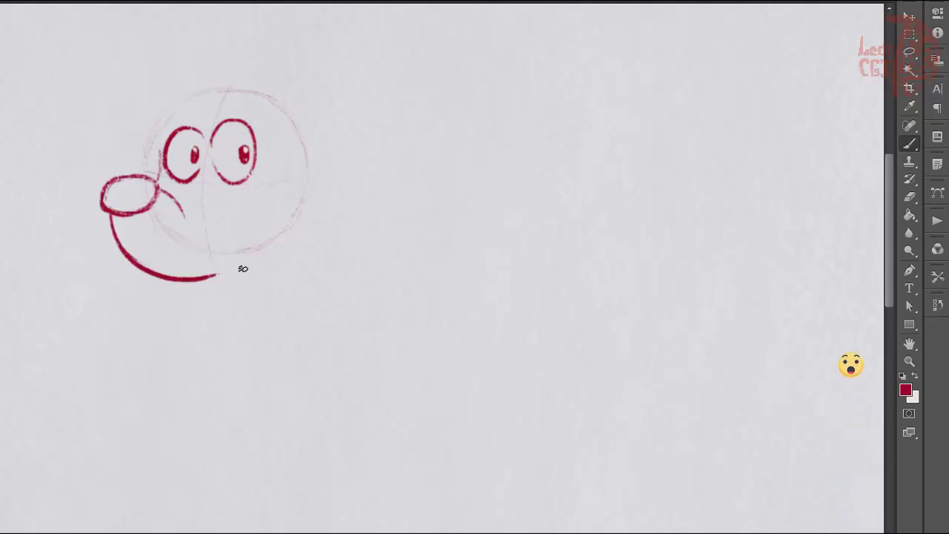
key("e")
left_click_drag(168, 194, 182, 216)
key("b")
Add a grinning mouth with tongue and a droopy ear on the right.
left_click_drag(177, 264, 267, 256)
key("ctrl+z")
left_click_drag(166, 264, 248, 197)
mouse_move(215, 267)
left_mouse_down()
mouse_move(265, 220)
mouse_move(247, 227)
mouse_move(223, 267)
mouse_move(251, 255)
left_mouse_up()
key("ctrl+z")
key("ctrl+z")
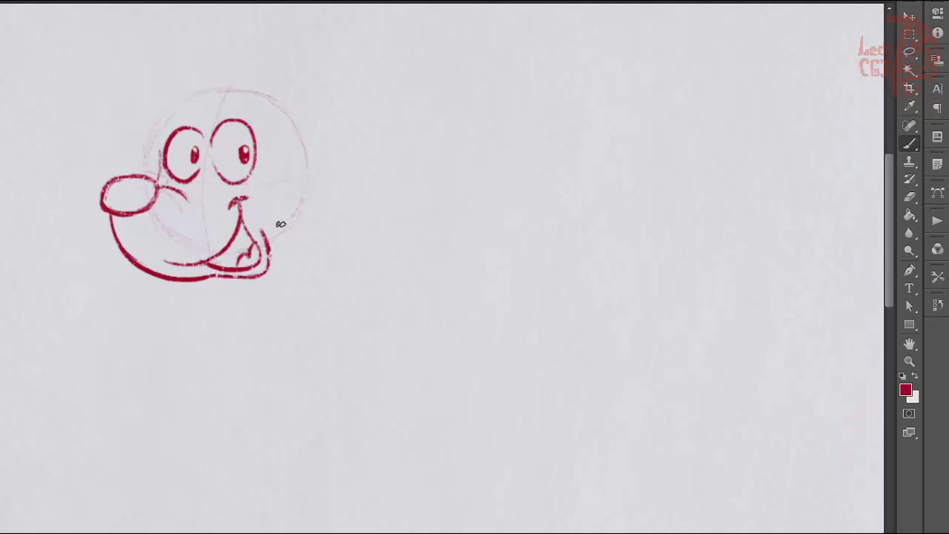
mouse_move(299, 156)
left_mouse_down()
mouse_move(310, 220)
mouse_move(323, 231)
left_mouse_up()
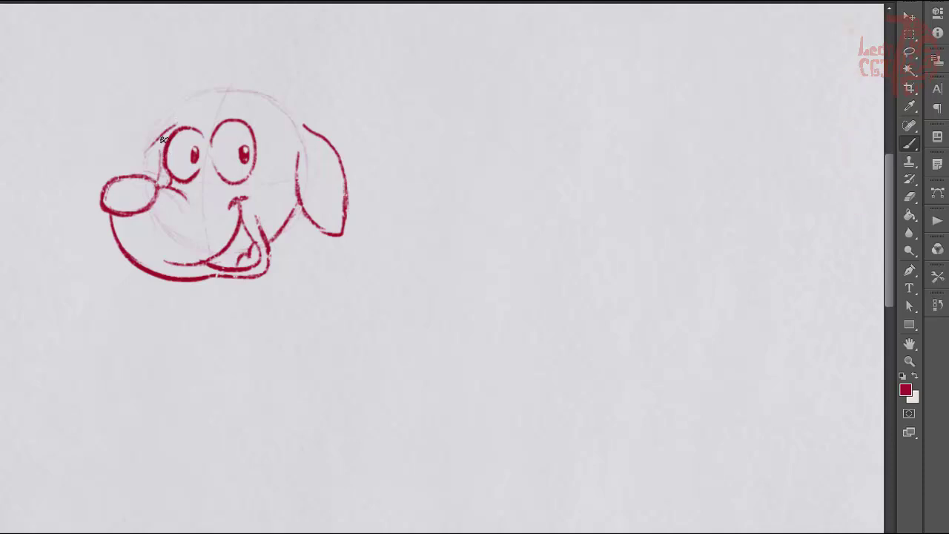
Erase the droopy ear and the stray stroke beside the left eye.
key("e")
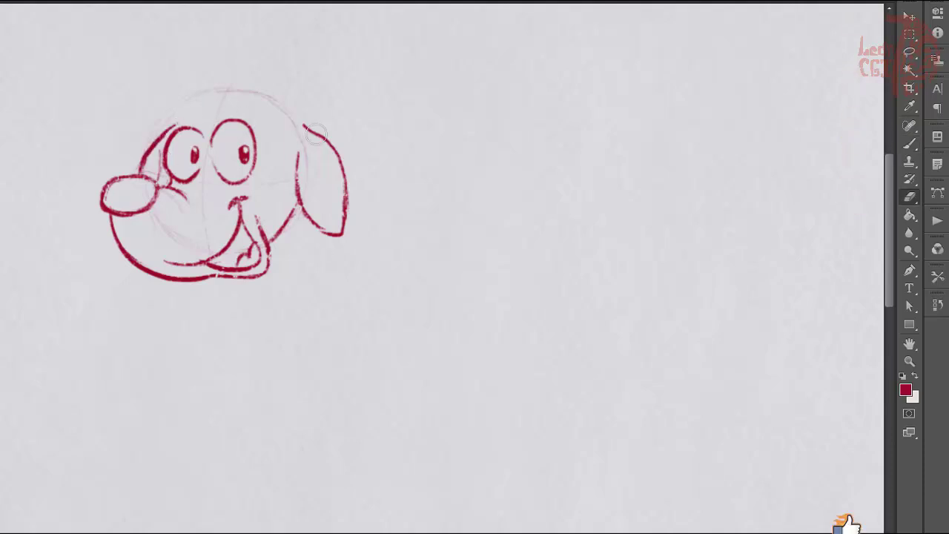
left_click_drag(305, 128, 342, 180)
mouse_move(344, 230)
left_mouse_down()
mouse_move(295, 175)
mouse_move(300, 156)
left_mouse_up()
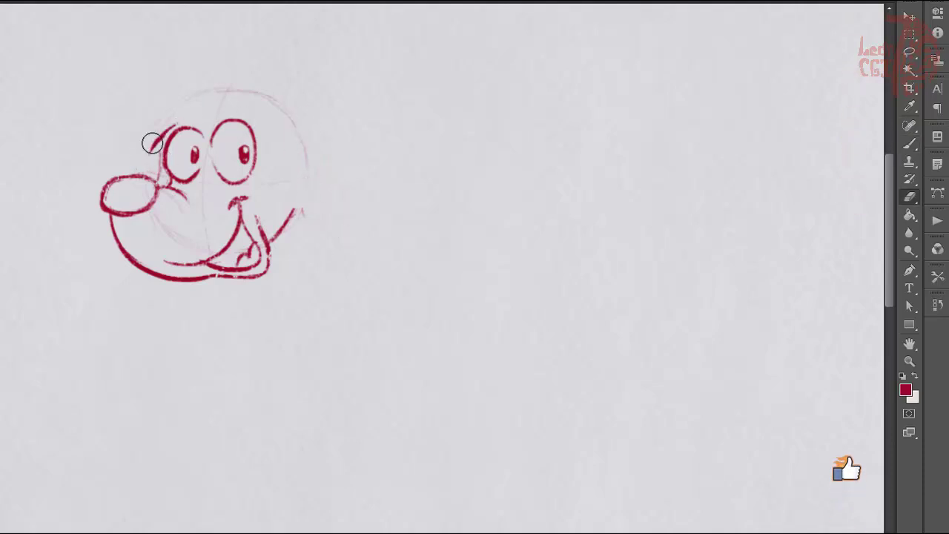
left_click_drag(145, 144, 166, 170)
key("b")
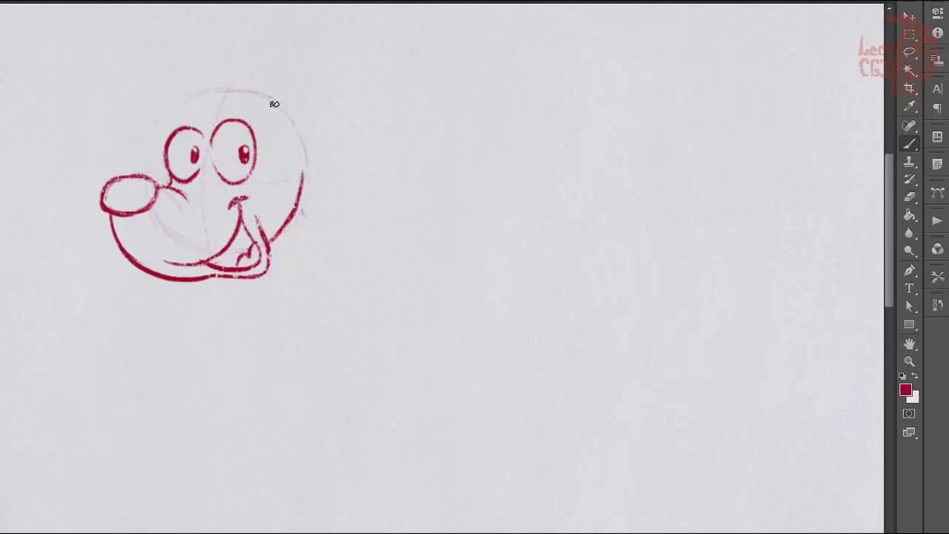
Draw a bumpy head top and two pointed ears with an inner ear line.
left_click_drag(203, 101, 257, 89)
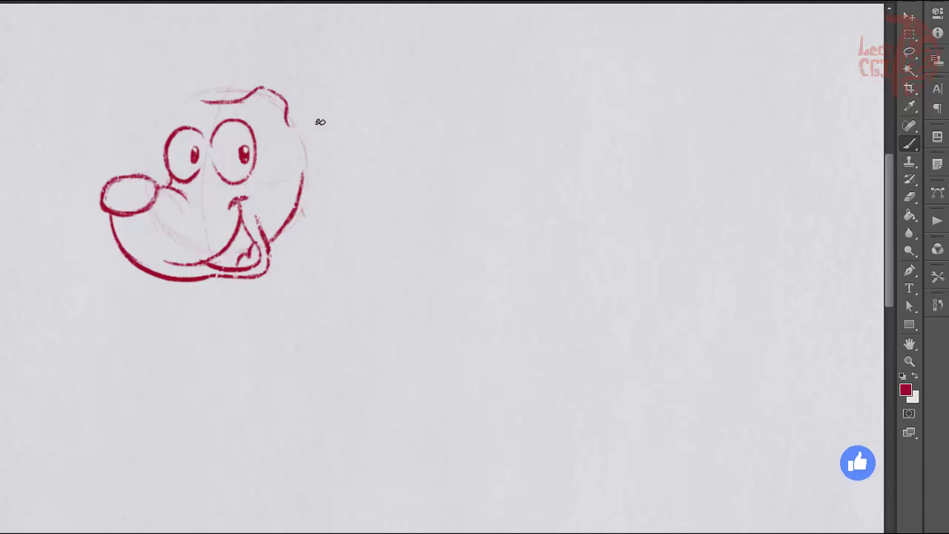
left_click_drag(288, 122, 303, 167)
mouse_move(214, 98)
left_mouse_down()
mouse_move(178, 90)
mouse_move(169, 130)
mouse_move(128, 157)
left_mouse_up()
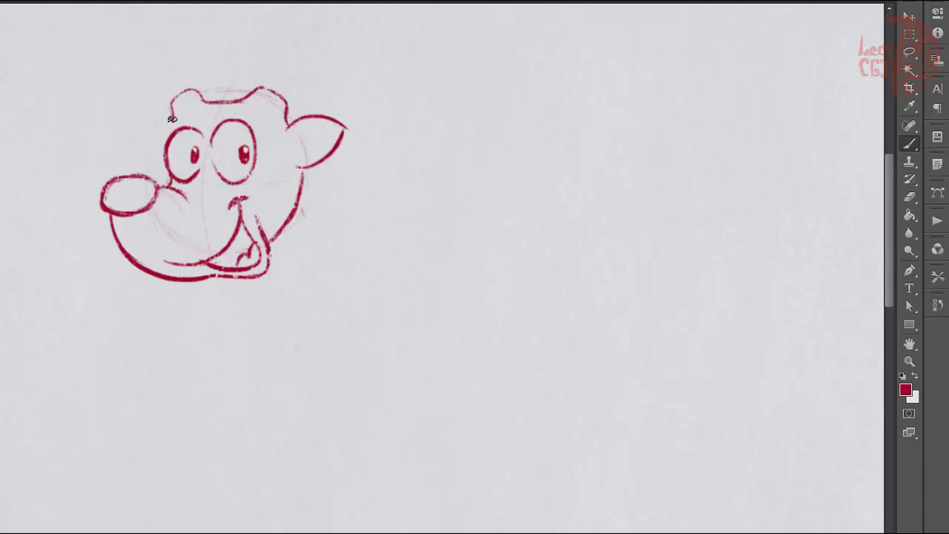
key("ctrl+z")
mouse_move(136, 112)
left_mouse_down()
mouse_move(170, 119)
mouse_move(162, 165)
left_mouse_up()
left_click_drag(326, 127, 304, 157)
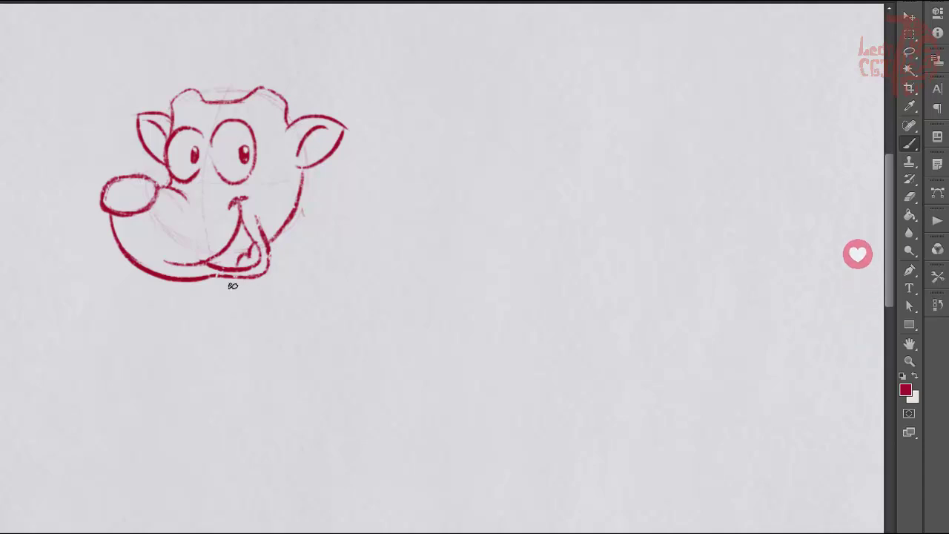
Add a neck line below the chin and a curl above the head.
key("e")
key("b")
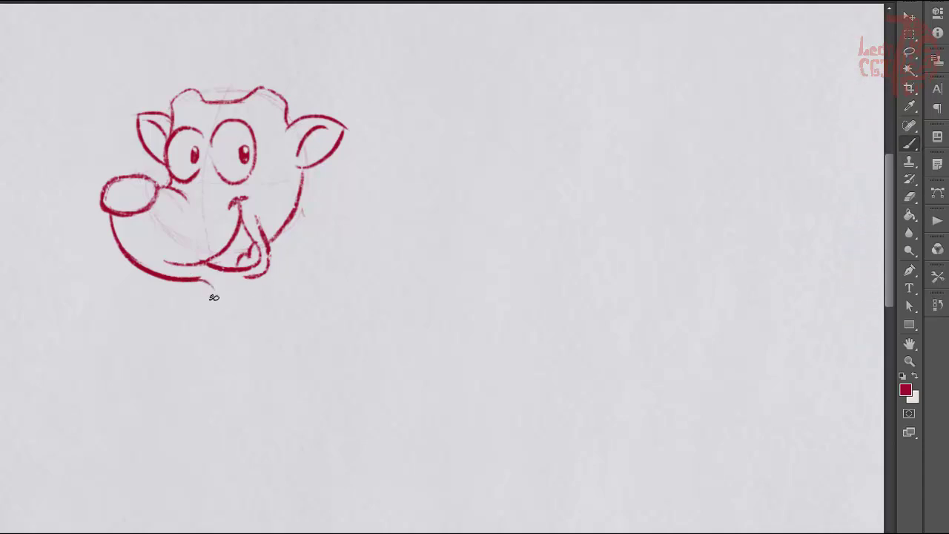
left_click_drag(222, 291, 241, 333)
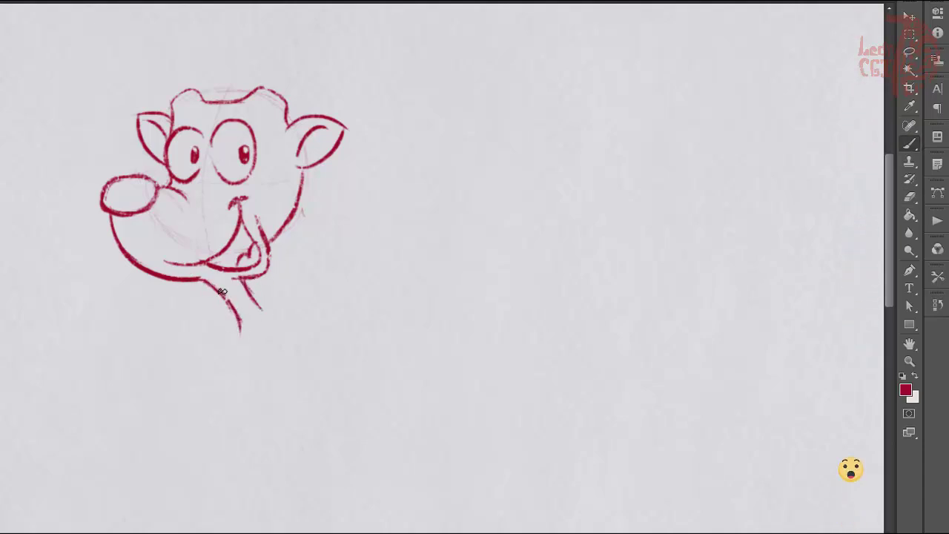
mouse_move(173, 97)
left_mouse_down()
mouse_move(155, 77)
mouse_move(159, 43)
mouse_move(193, 7)
left_mouse_up()
Replace the head curl with an antler and redraw short chin strokes.
key("ctrl+z")
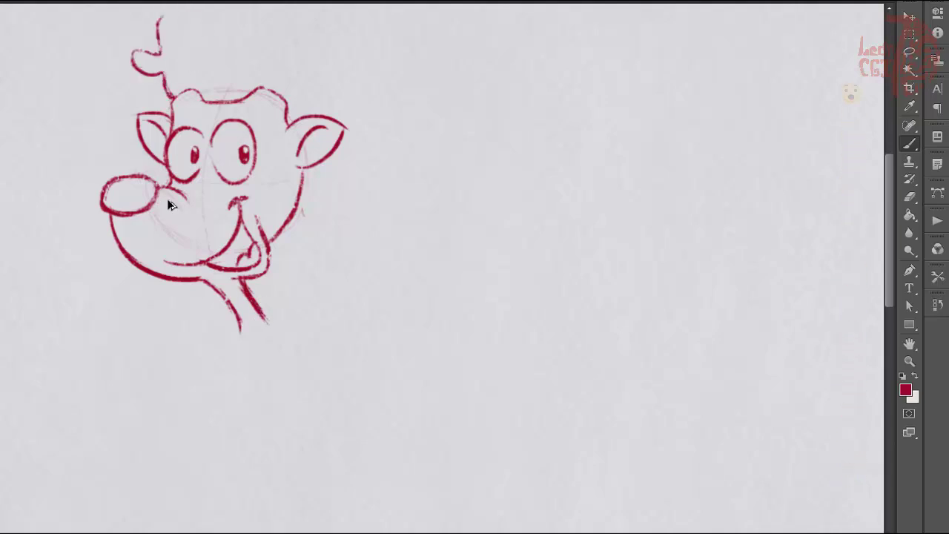
key("ctrl+z")
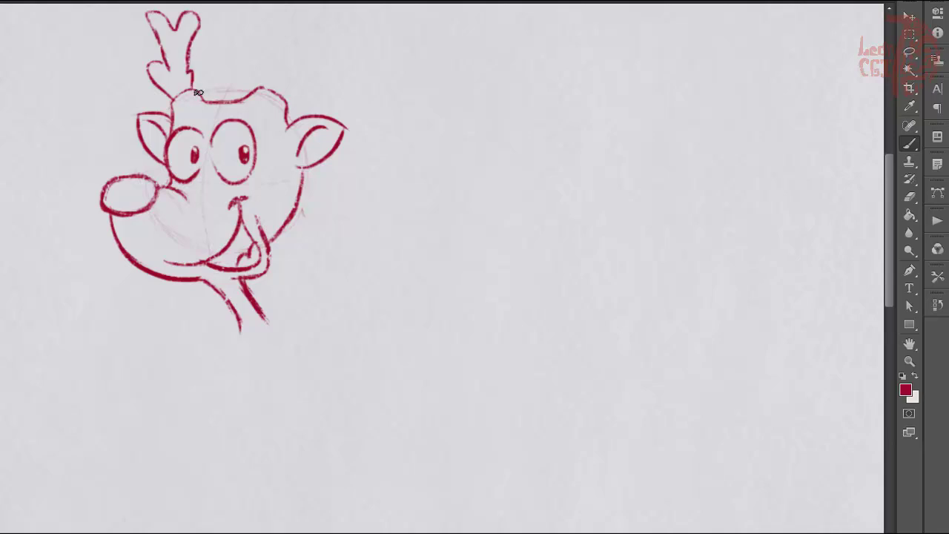
mouse_move(268, 38)
left_mouse_down()
mouse_move(300, 68)
mouse_move(285, 93)
left_mouse_up()
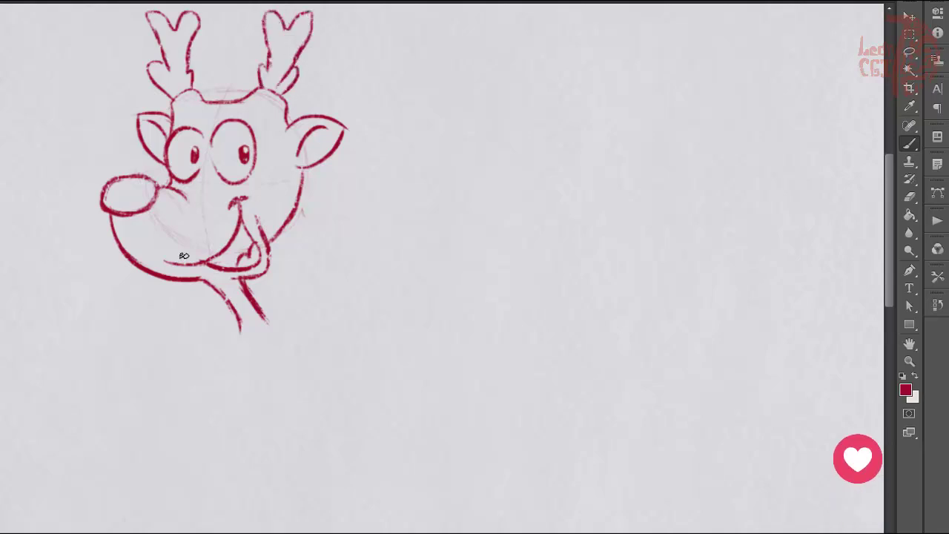
key("ctrl+z")
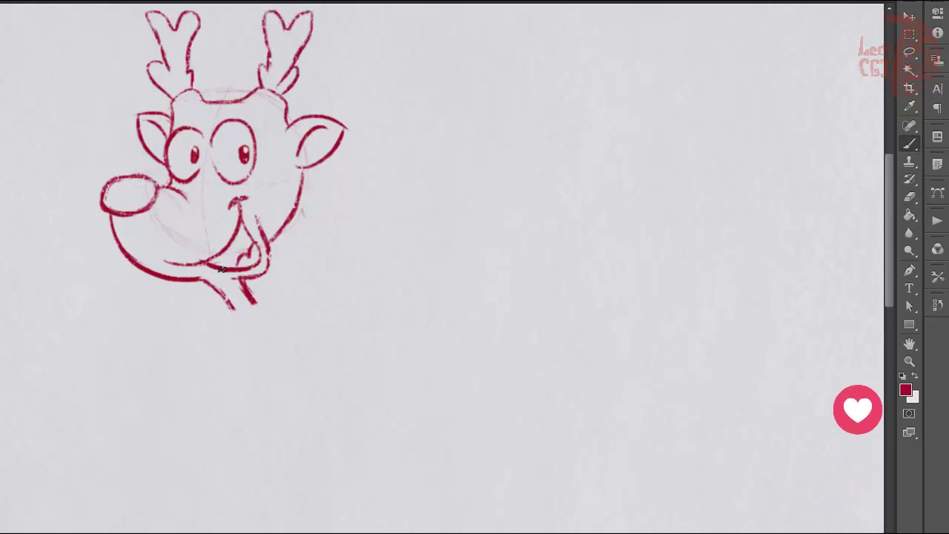
left_click_drag(264, 299, 204, 314)
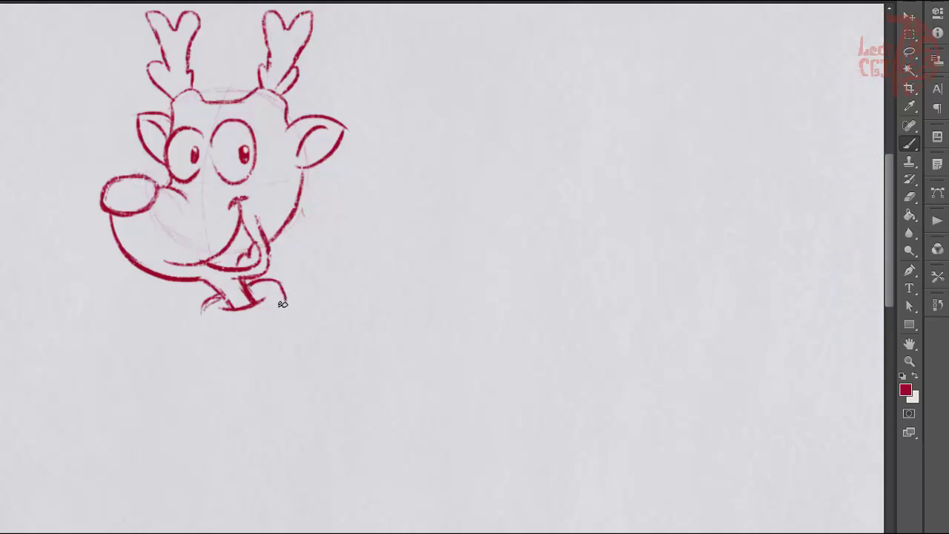
left_click_drag(260, 280, 295, 331)
Draw the scarf's fringed hanging end and shoulder lines, dropping a stray eyebrow.
mouse_move(222, 301)
left_mouse_down()
mouse_move(226, 355)
mouse_move(292, 328)
mouse_move(255, 401)
left_mouse_up()
mouse_move(221, 351)
left_mouse_down()
mouse_move(215, 414)
mouse_move(255, 394)
mouse_move(227, 433)
mouse_move(254, 429)
left_mouse_up()
left_click_drag(214, 404, 215, 421)
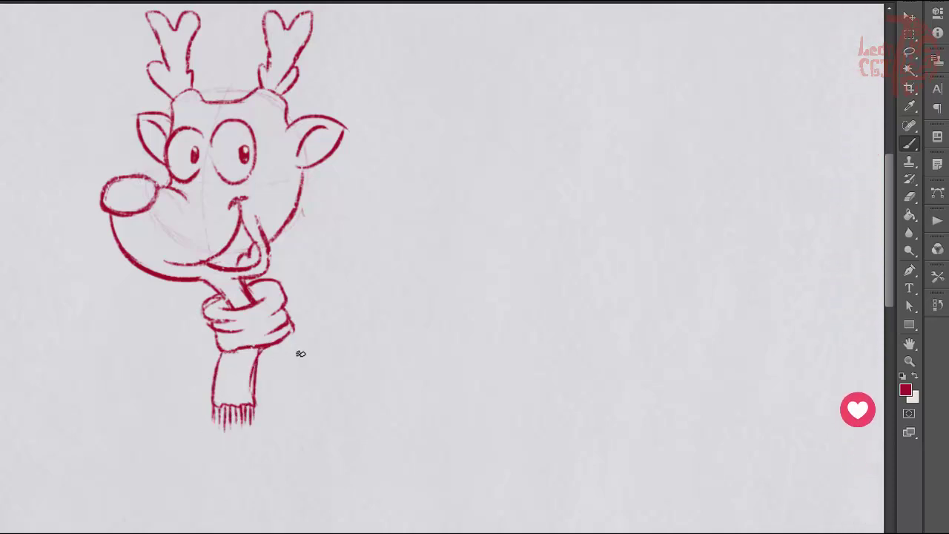
mouse_move(300, 346)
left_mouse_down()
mouse_move(319, 369)
mouse_move(315, 382)
left_mouse_up()
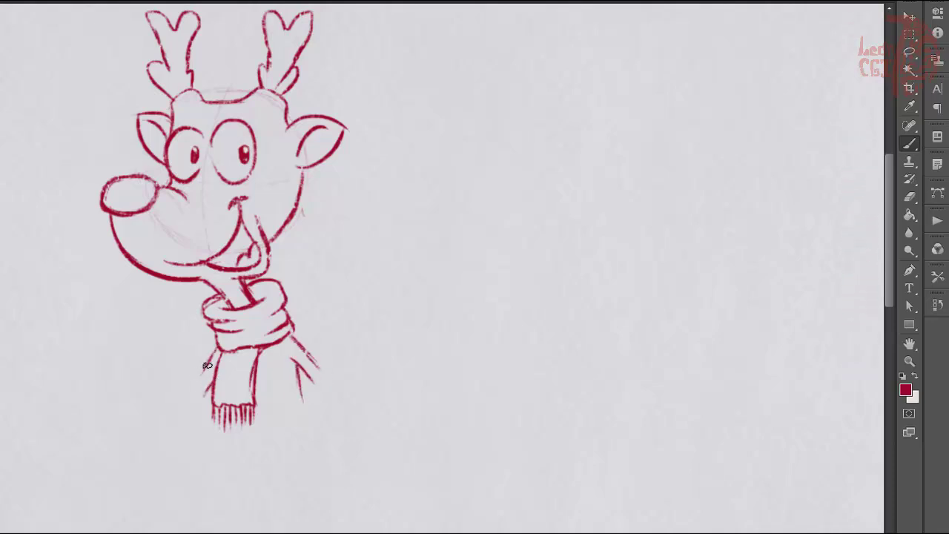
left_click_drag(175, 119, 196, 119)
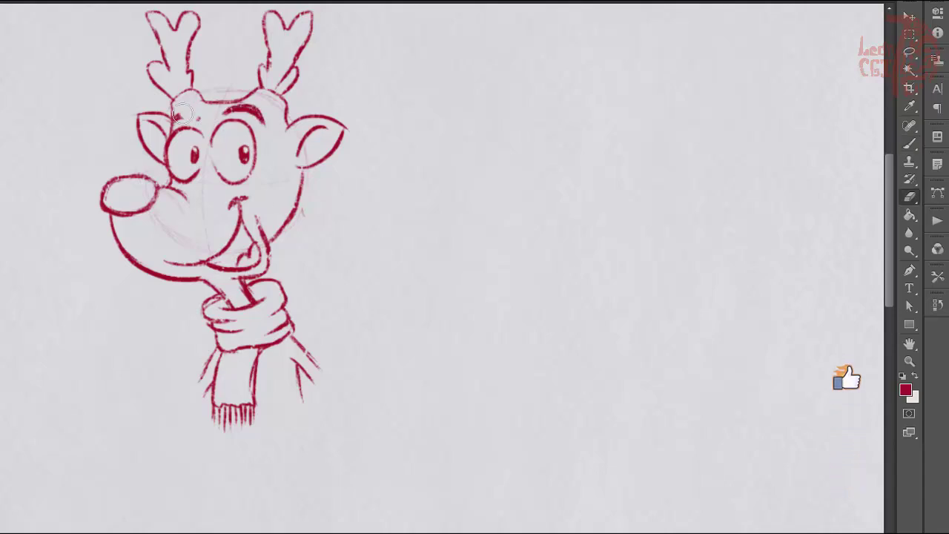
key("ctrl+z")
key("e")
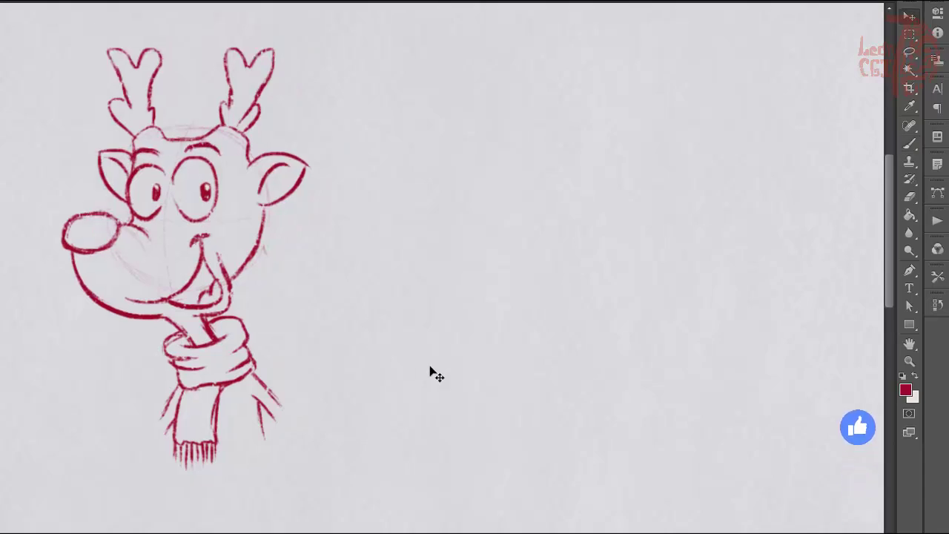
Sketch a second guide circle to the right and erase its overlapping strokes.
mouse_move(438, 189)
left_mouse_down()
mouse_move(487, 165)
mouse_move(548, 178)
left_mouse_up()
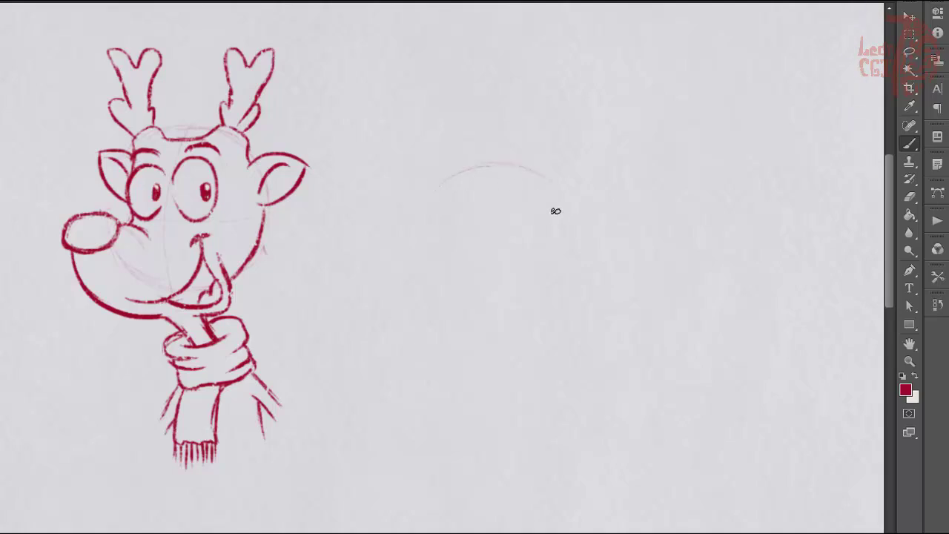
left_click_drag(460, 354, 523, 386)
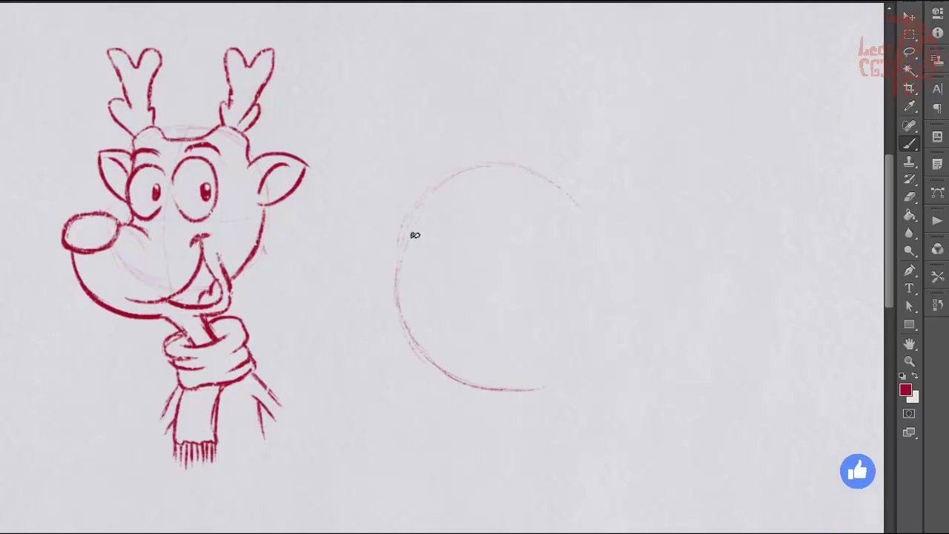
mouse_move(413, 235)
left_mouse_down()
mouse_move(568, 205)
mouse_move(591, 294)
mouse_move(561, 383)
left_mouse_up()
left_click_drag(589, 354, 507, 388)
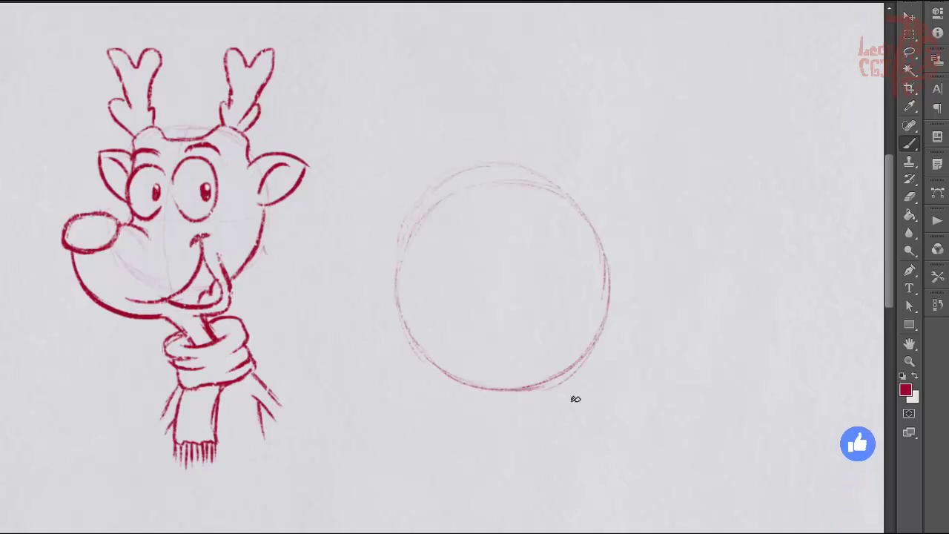
key("e")
left_click_drag(396, 239, 613, 281)
key("b")
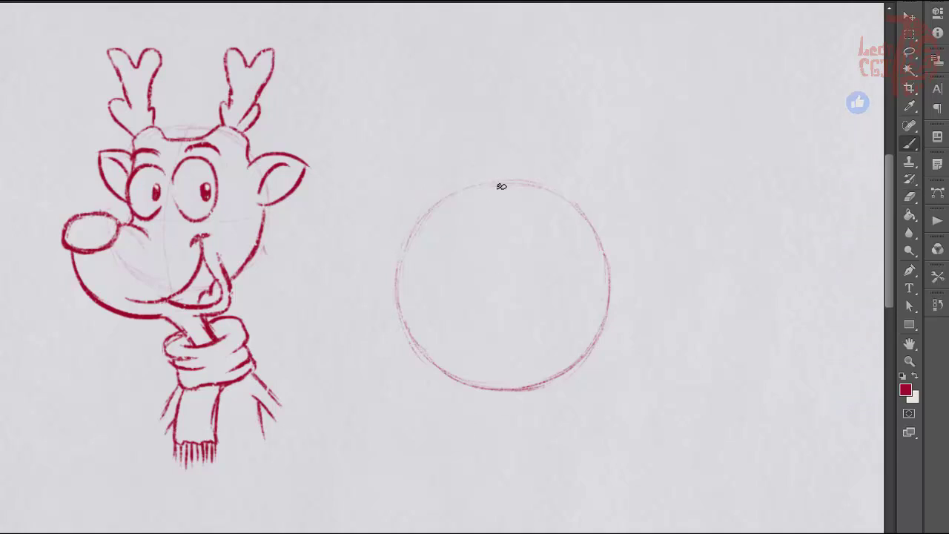
Add a vertical centre guide, the hatched nose and the left eye.
left_click_drag(499, 215, 500, 403)
key("ctrl+z")
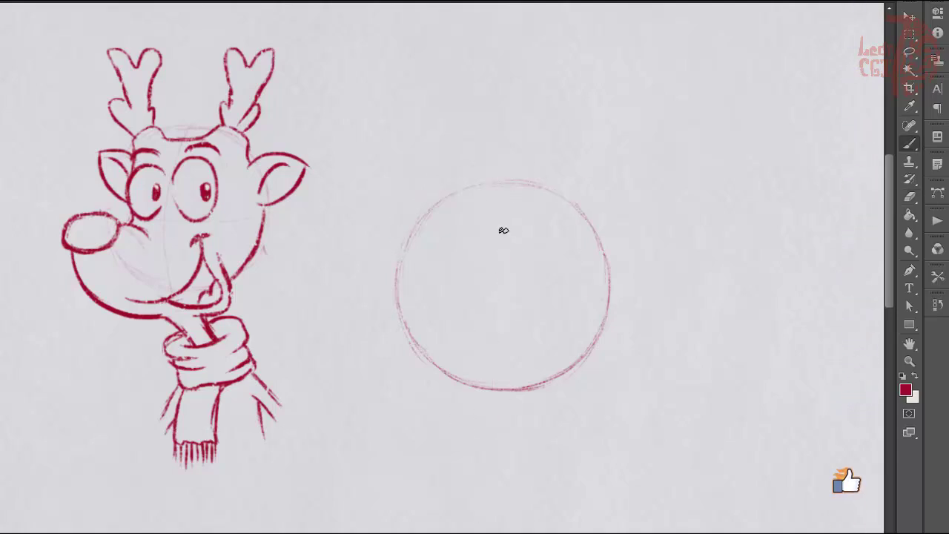
left_click_drag(501, 182, 501, 486)
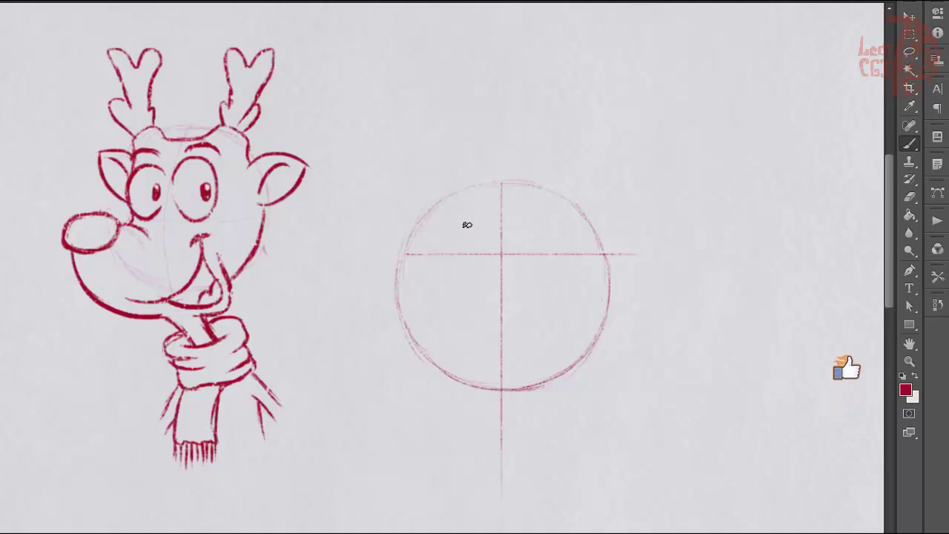
mouse_move(487, 248)
left_mouse_down()
mouse_move(513, 249)
mouse_move(485, 273)
left_mouse_up()
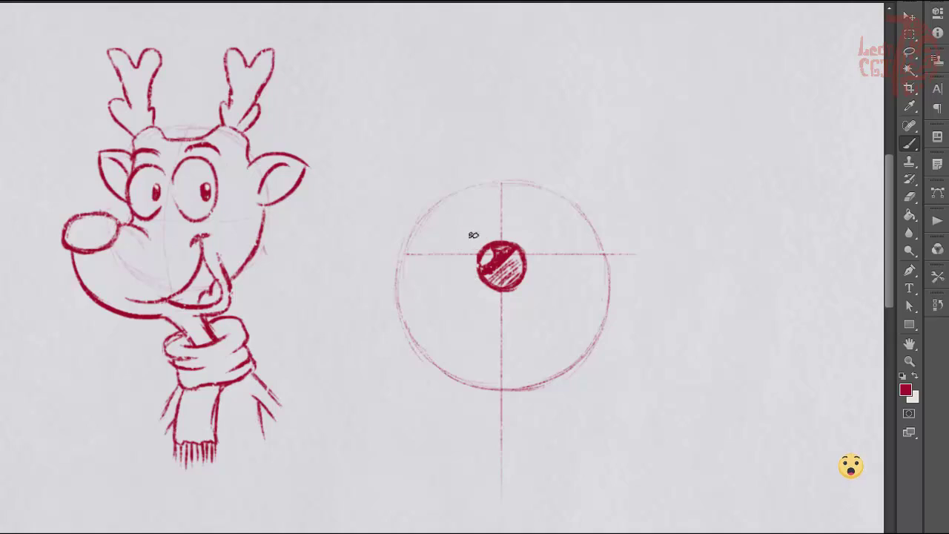
mouse_move(473, 235)
left_mouse_down()
mouse_move(479, 212)
mouse_move(482, 220)
left_mouse_up()
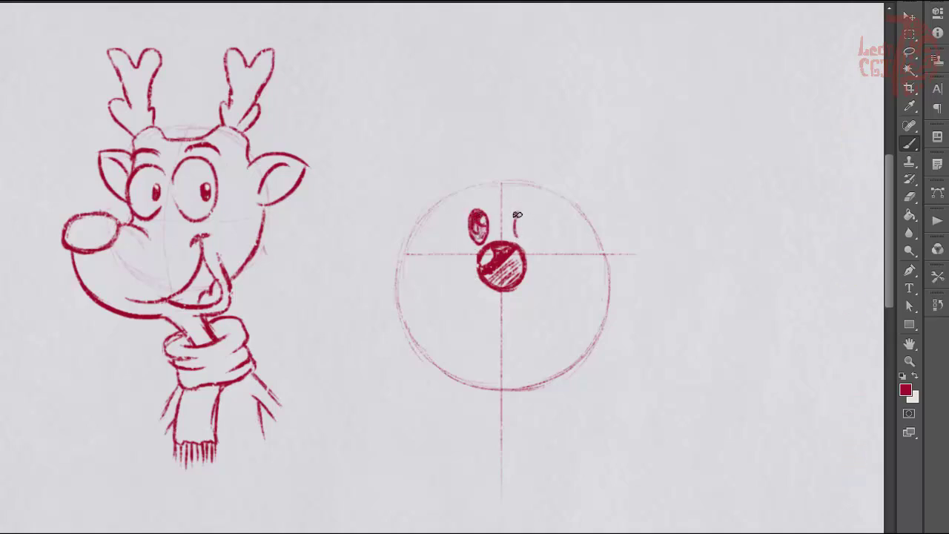
Redraw the right eye, then add an eyebrow and a small tongue.
key("e")
mouse_move(524, 215)
left_mouse_down()
mouse_move(528, 239)
mouse_move(525, 210)
mouse_move(521, 224)
left_mouse_up()
key("b")
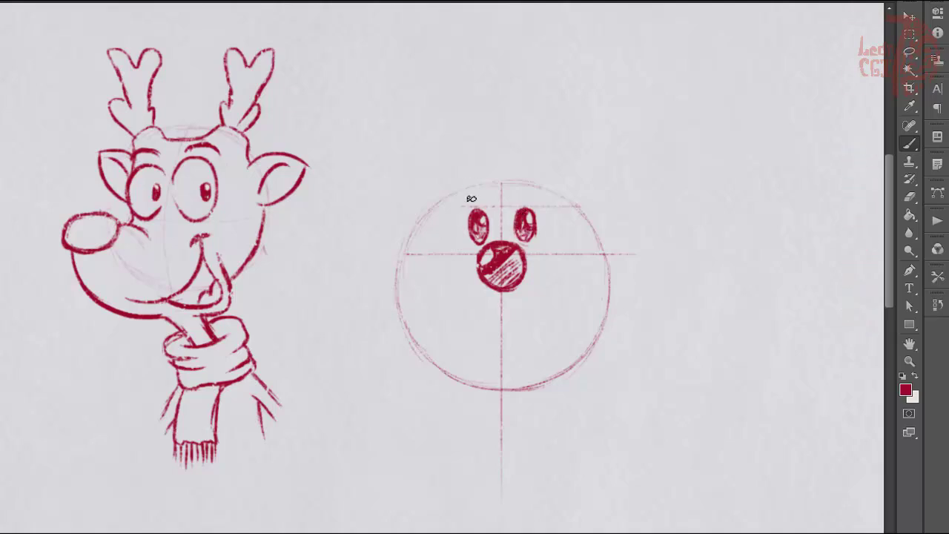
left_click_drag(520, 201, 534, 200)
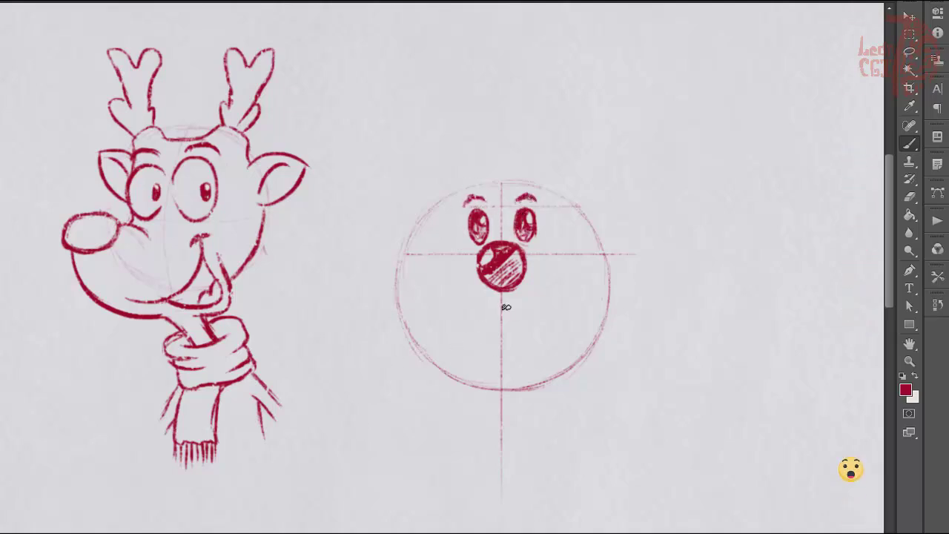
left_click_drag(497, 312, 508, 331)
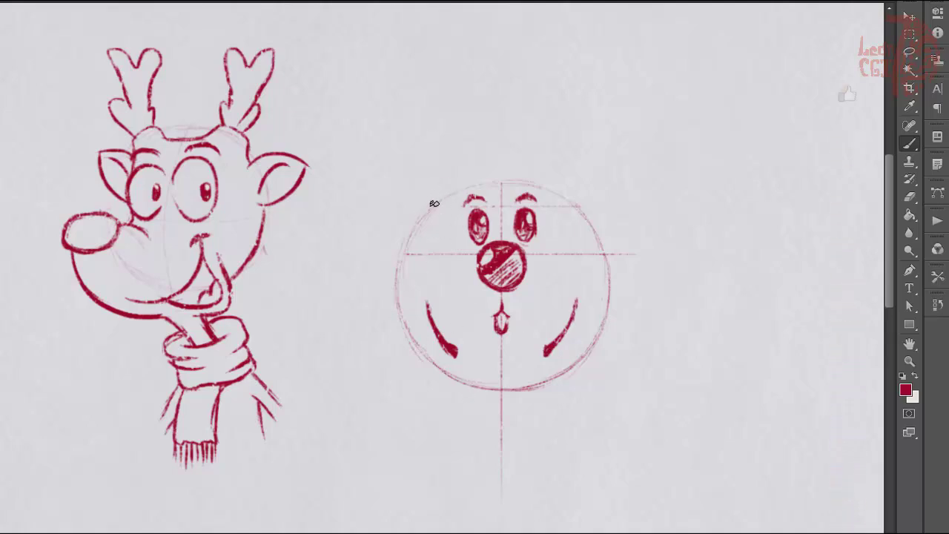
Add both ears and the left antler, erasing the right ear to redo it.
left_click_drag(443, 195, 441, 202)
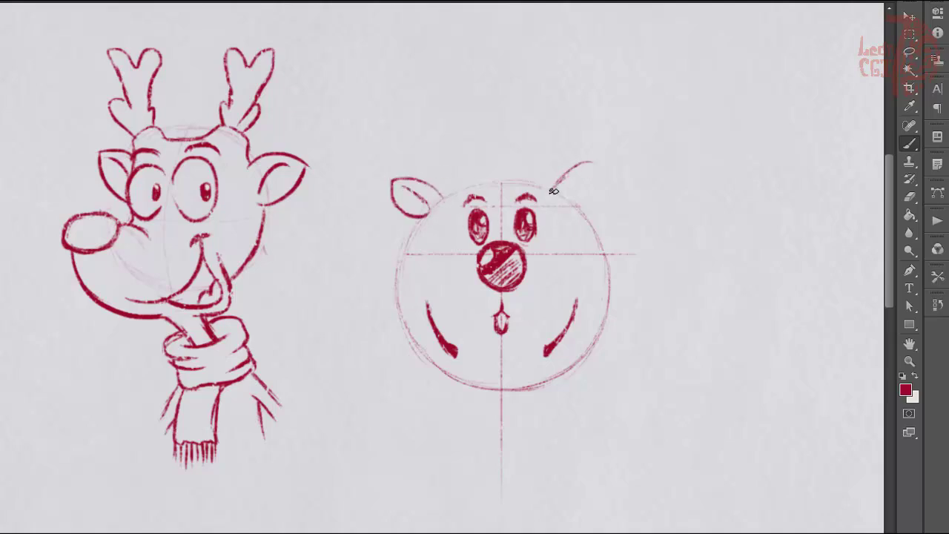
left_click_drag(553, 192, 585, 207)
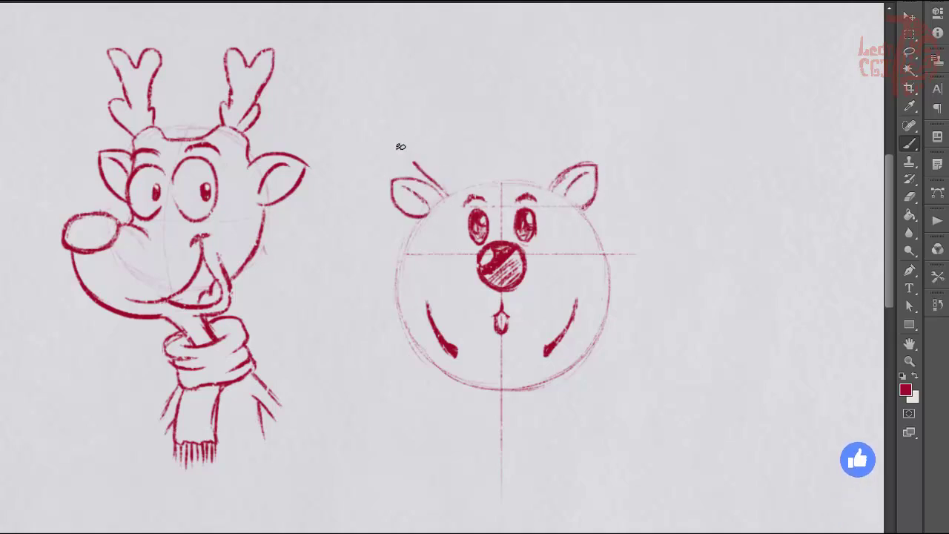
mouse_move(445, 194)
left_mouse_down()
mouse_move(374, 74)
mouse_move(454, 192)
left_mouse_up()
key("e")
mouse_move(571, 190)
left_mouse_down()
mouse_move(593, 180)
mouse_move(574, 186)
mouse_move(553, 133)
mouse_move(567, 148)
mouse_move(597, 122)
mouse_move(564, 141)
mouse_move(571, 82)
mouse_move(594, 74)
mouse_move(593, 46)
left_mouse_up()
key("b")
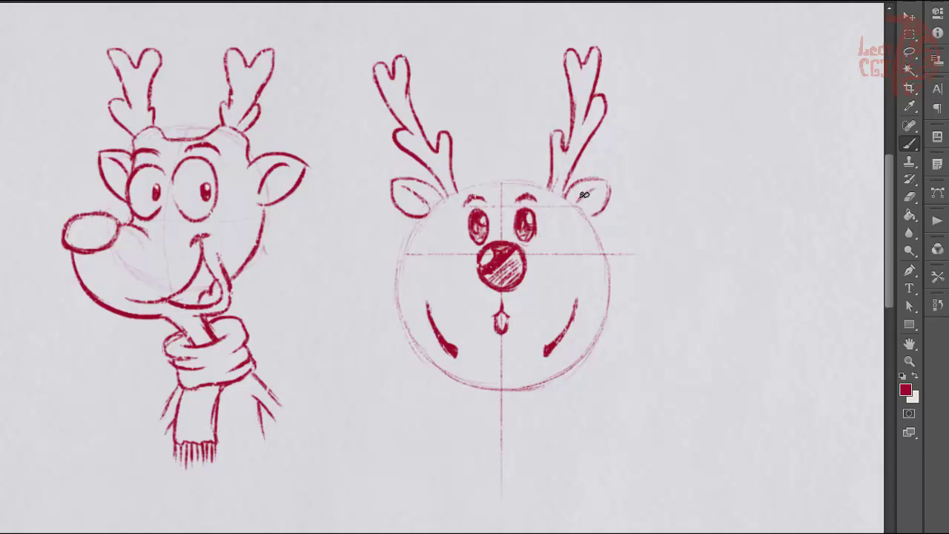
Replace the old cheek strokes with a new cheek arc and curved jaw line.
key("e")
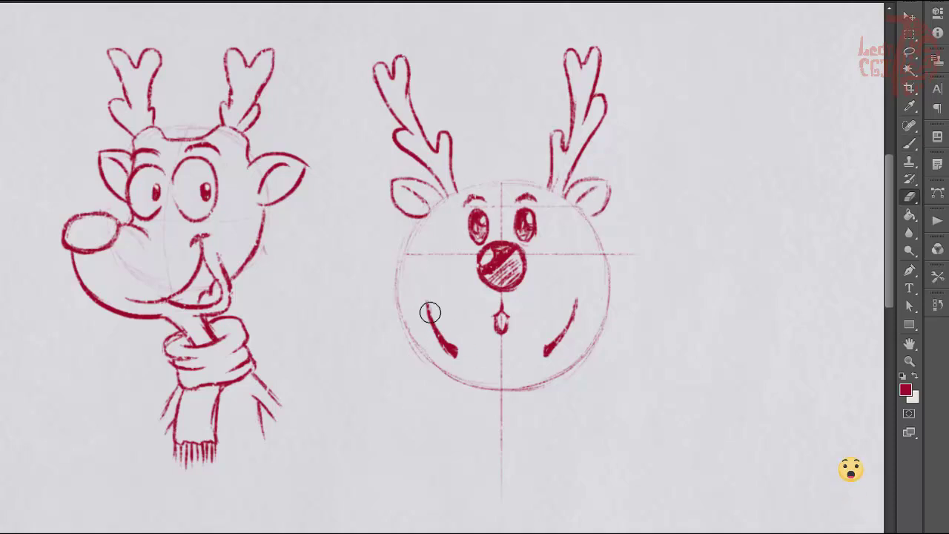
left_click_drag(428, 302, 454, 354)
left_click_drag(549, 353, 571, 304)
key("b")
mouse_move(404, 269)
left_mouse_down()
mouse_move(430, 332)
mouse_move(549, 335)
mouse_move(599, 254)
mouse_move(602, 280)
mouse_move(586, 326)
left_mouse_up()
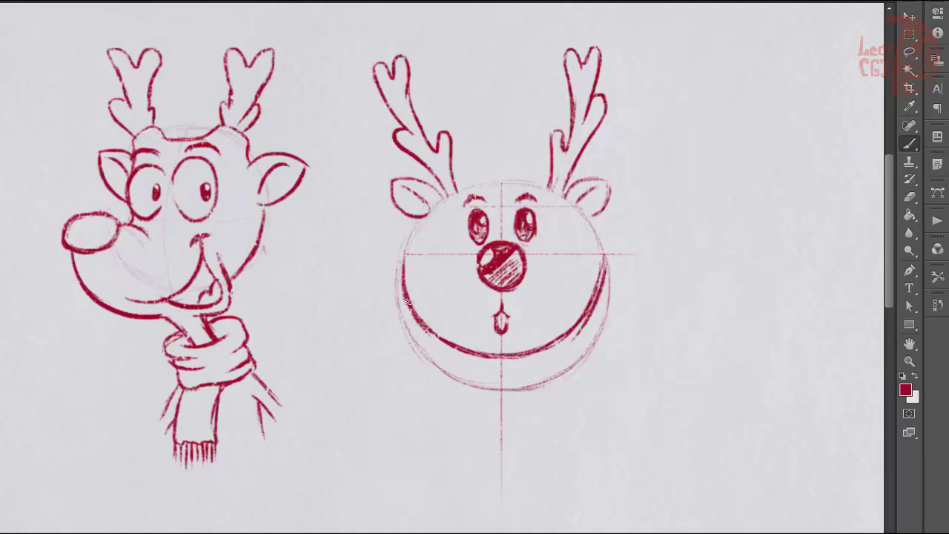
mouse_move(401, 285)
left_mouse_down()
mouse_move(483, 362)
mouse_move(591, 304)
left_mouse_up()
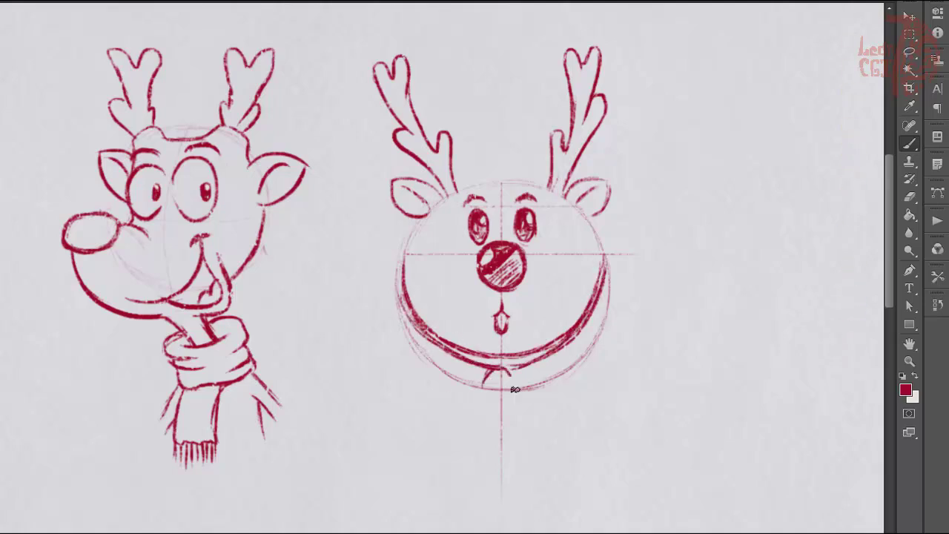
Draw a collar with a bell and two hanging ribbons, darkening the head's left edge.
left_click_drag(482, 401, 516, 404)
mouse_move(512, 363)
left_mouse_down()
mouse_move(539, 378)
mouse_move(535, 390)
mouse_move(507, 399)
left_mouse_up()
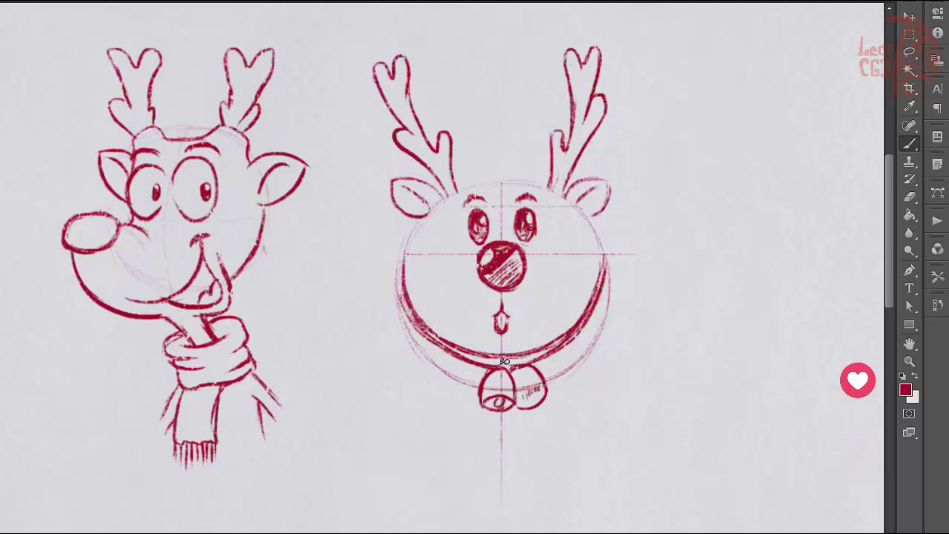
mouse_move(478, 369)
left_mouse_down()
mouse_move(454, 467)
mouse_move(471, 436)
mouse_move(465, 425)
left_mouse_up()
mouse_move(538, 367)
left_mouse_down()
mouse_move(547, 468)
mouse_move(564, 444)
mouse_move(562, 463)
left_mouse_up()
left_click_drag(407, 220, 451, 368)
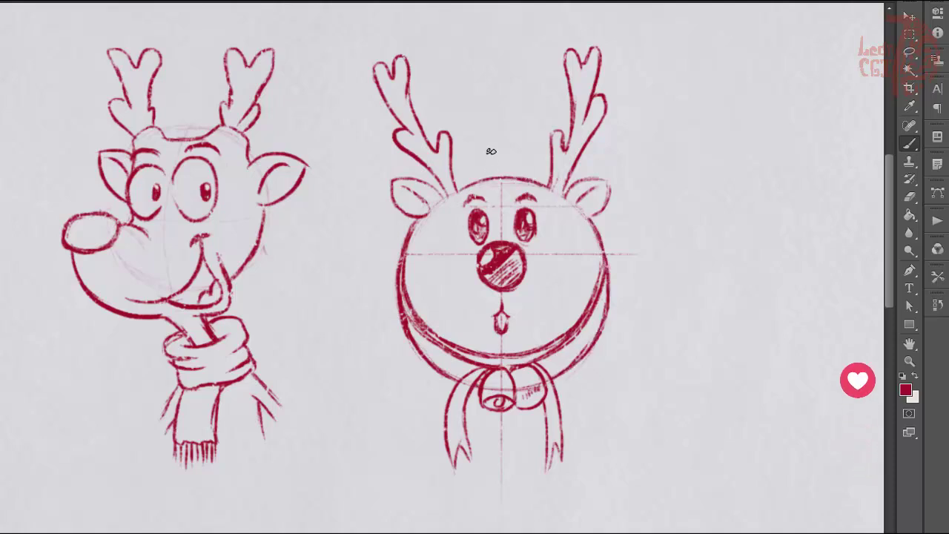
Top the head with an ornament cap and string, and hatch its right side.
left_click_drag(485, 171, 494, 169)
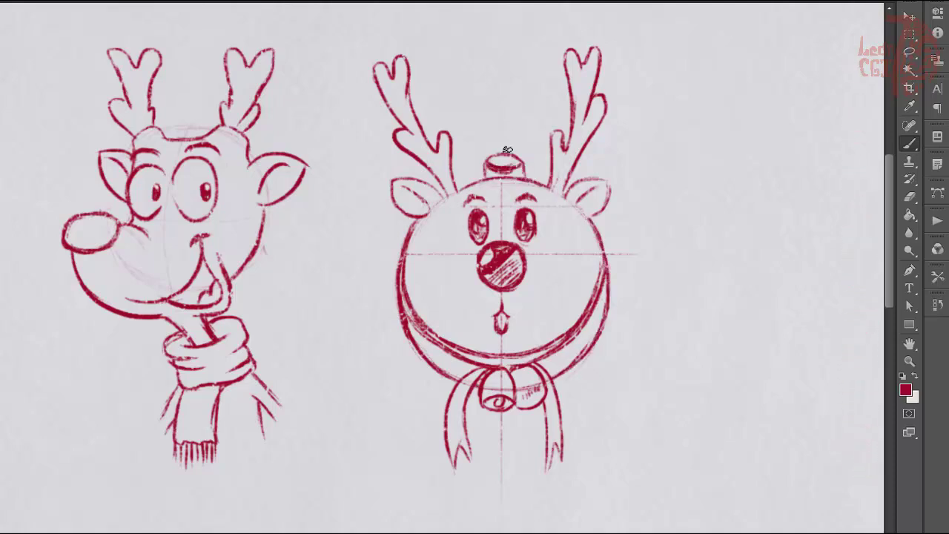
left_click_drag(509, 129, 499, 13)
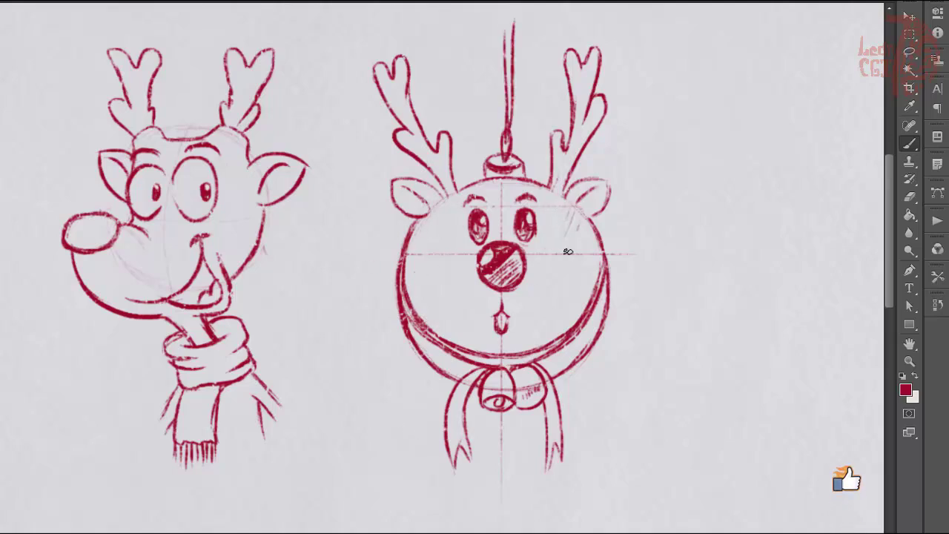
left_click_drag(568, 251, 604, 337)
left_click_drag(660, 291, 463, 293)
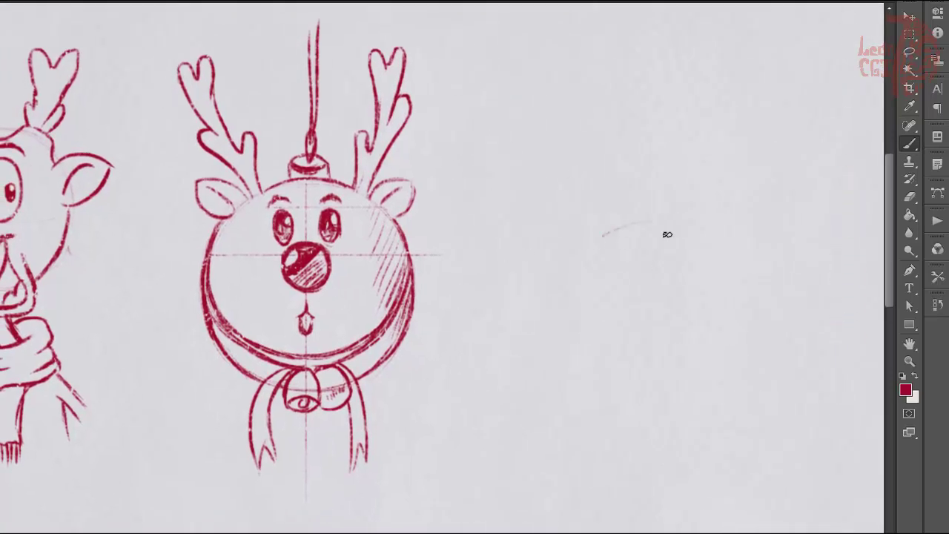
Sketch a new oval head to the right with horizontal and vertical guides.
left_click_drag(619, 233, 693, 232)
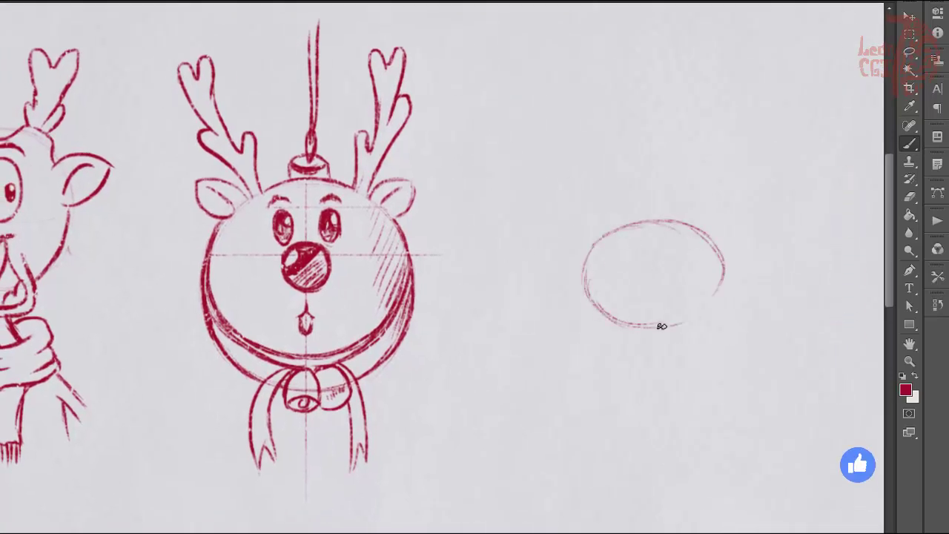
left_click_drag(663, 326, 723, 285)
left_click_drag(583, 275, 711, 263)
left_click_drag(654, 226, 662, 304)
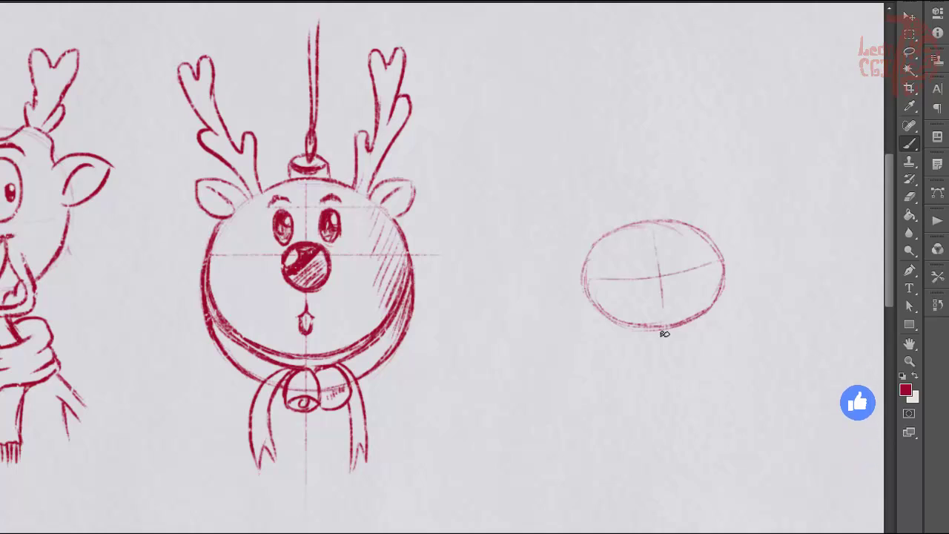
Lasso the oval and tilt it slightly with Free Transform.
key("l")
left_click_drag(549, 308, 614, 413)
key("ctrl+t")
left_click_drag(823, 144, 818, 158)
key("Return")
key("ctrl+d")
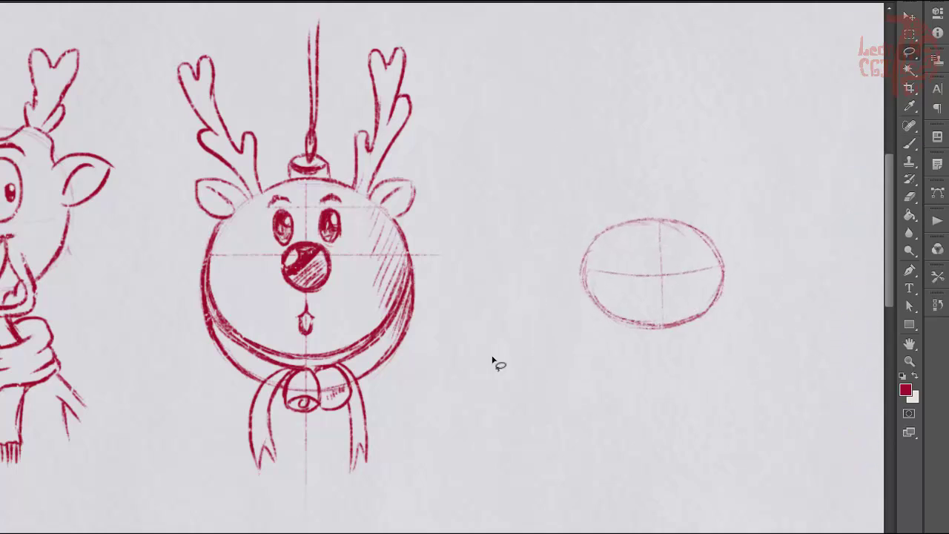
key("b")
Draw closed smiling eyes, both ears and small bumps on the head top.
mouse_move(613, 269)
left_mouse_down()
mouse_move(705, 271)
mouse_move(659, 294)
left_mouse_up()
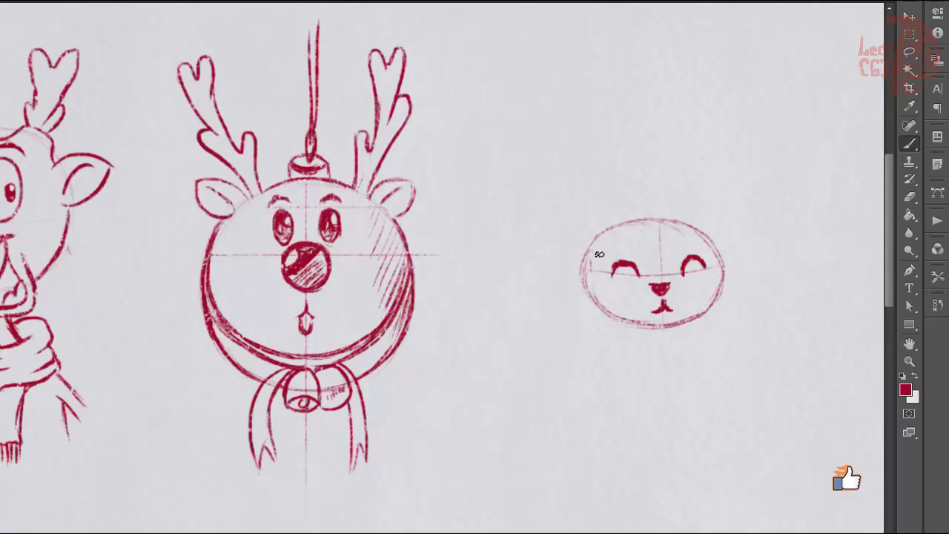
mouse_move(598, 243)
left_mouse_down()
mouse_move(582, 276)
mouse_move(591, 261)
left_mouse_up()
mouse_move(723, 233)
left_mouse_down()
mouse_move(706, 246)
mouse_move(736, 261)
left_mouse_up()
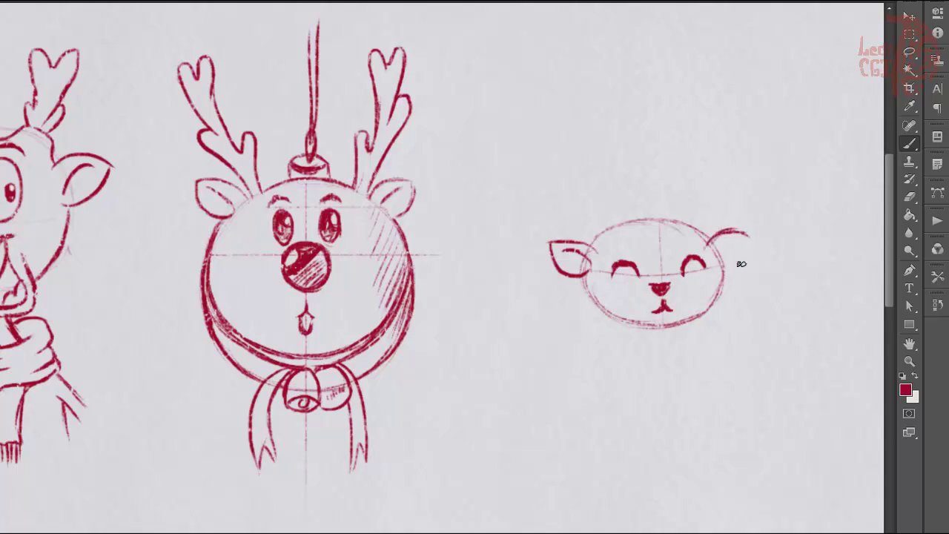
left_click_drag(593, 247, 594, 231)
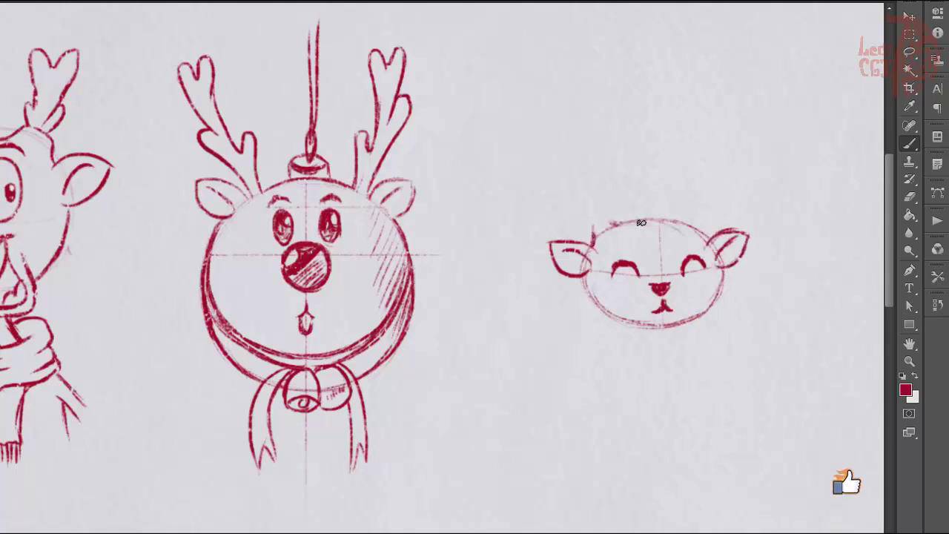
left_click_drag(708, 225, 691, 217)
left_click_drag(595, 236, 617, 221)
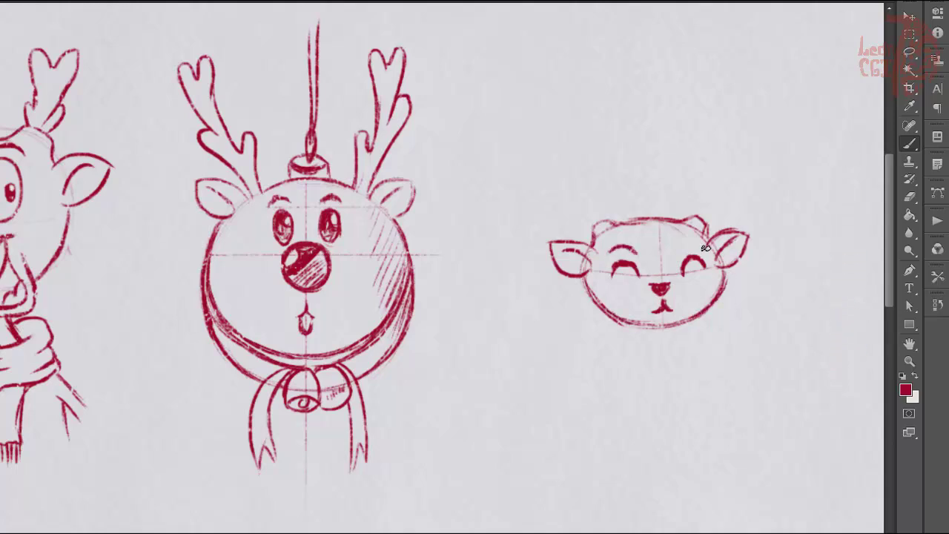
left_click_drag(703, 252, 681, 255)
Sketch the cub's body outline, outstretched arms and two stubby legs.
left_click_drag(644, 332, 635, 375)
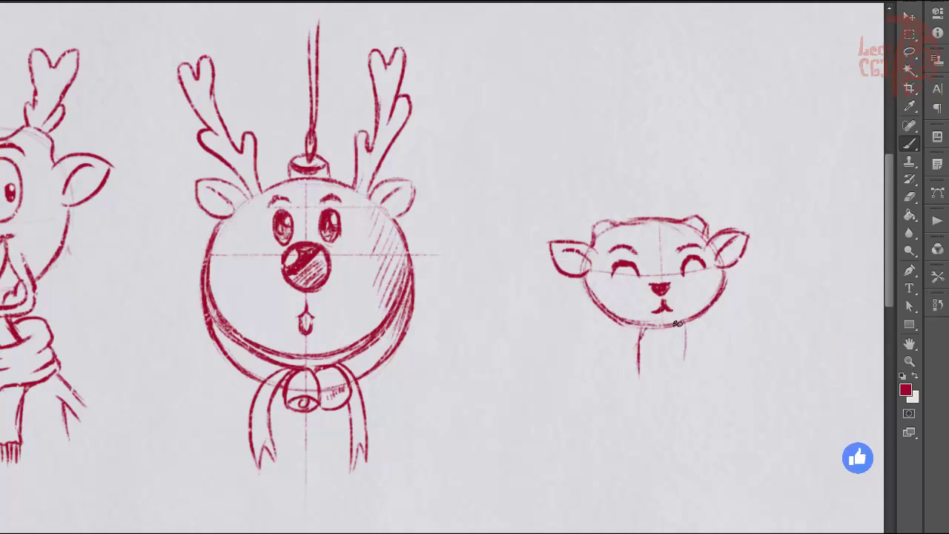
left_click_drag(682, 326, 686, 369)
left_click_drag(635, 334, 660, 419)
left_click_drag(681, 334, 689, 367)
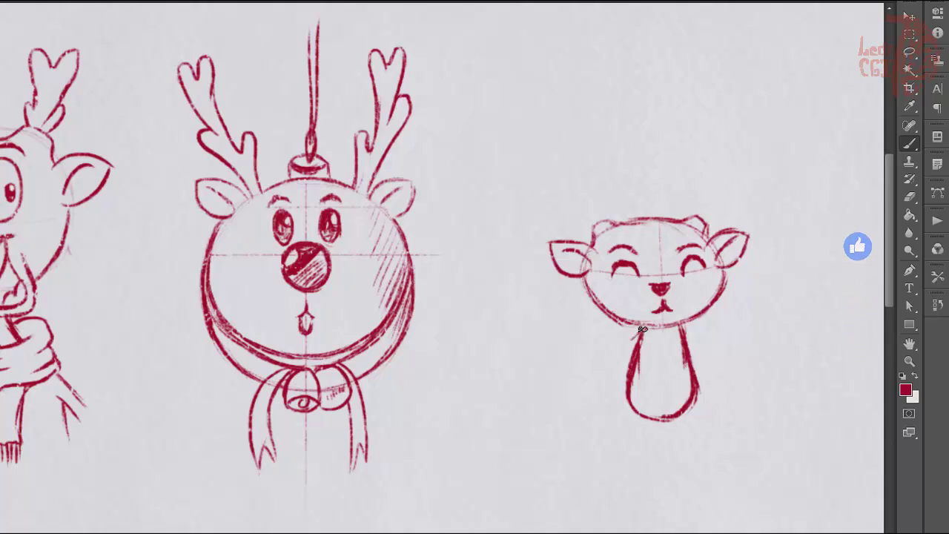
left_click_drag(635, 349, 586, 364)
left_click_drag(728, 347, 694, 347)
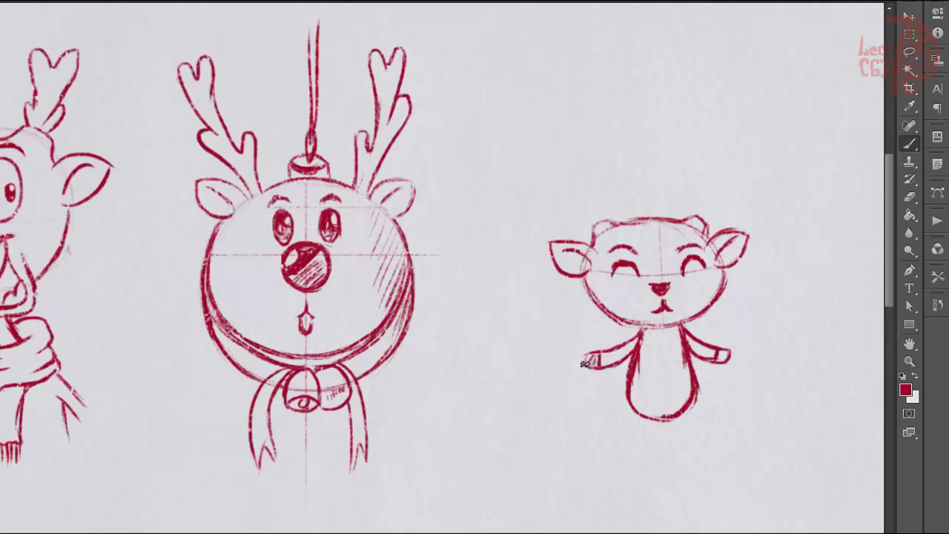
mouse_move(632, 406)
left_mouse_down()
mouse_move(645, 464)
mouse_move(649, 454)
left_mouse_up()
mouse_move(691, 403)
left_mouse_down()
mouse_move(677, 455)
mouse_move(670, 436)
mouse_move(681, 454)
left_mouse_up()
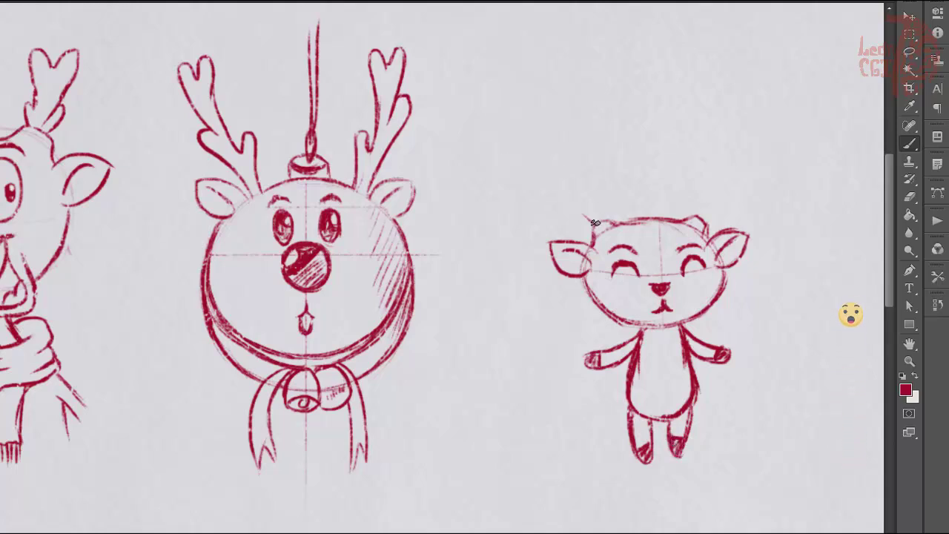
Draw two strings hanging up from the cub's head.
left_click_drag(595, 222, 525, 27)
mouse_move(702, 217)
left_mouse_down()
mouse_move(749, 15)
mouse_move(703, 221)
left_mouse_up()
key("ctrl+z")
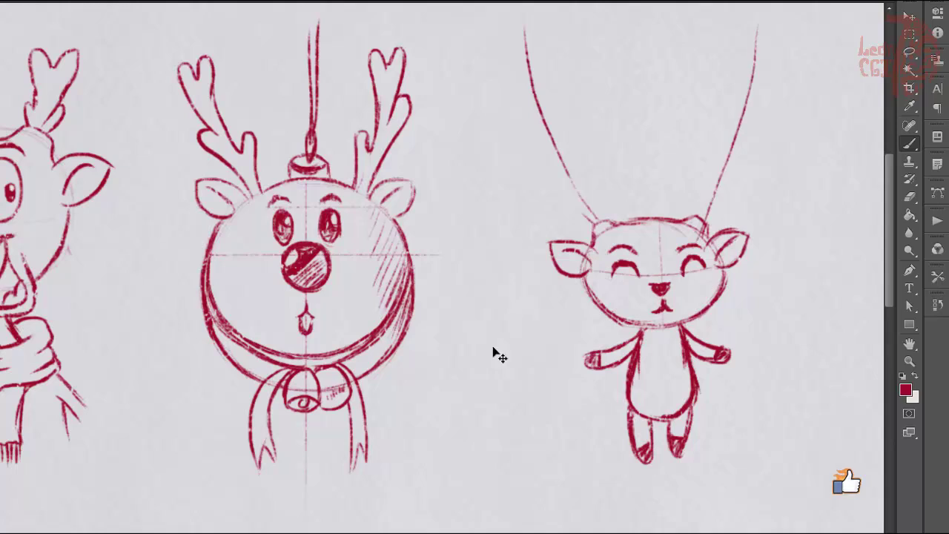
Draw the cub's branching left and right antlers with bold strokes.
mouse_move(602, 215)
left_mouse_down()
mouse_move(555, 97)
mouse_move(555, 66)
left_mouse_up()
left_click_drag(578, 197, 524, 73)
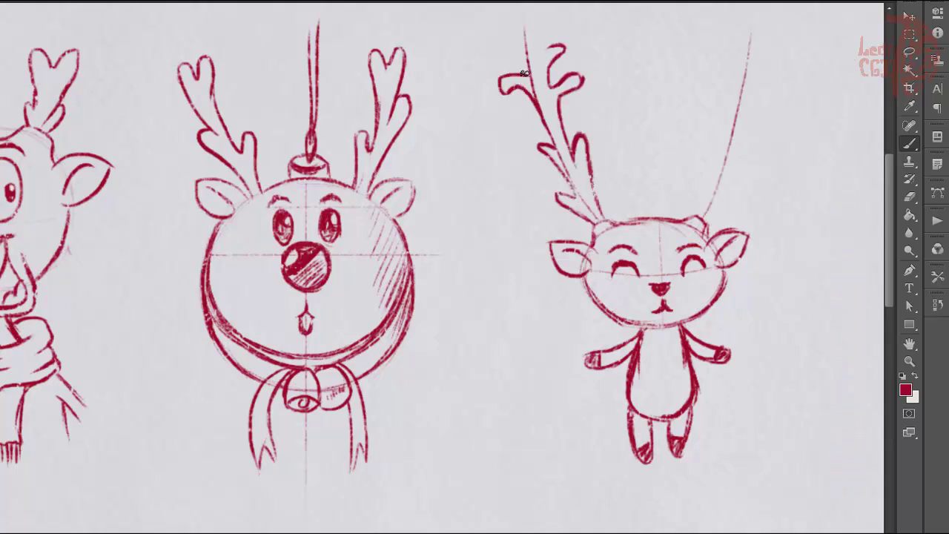
left_click_drag(706, 154, 715, 142)
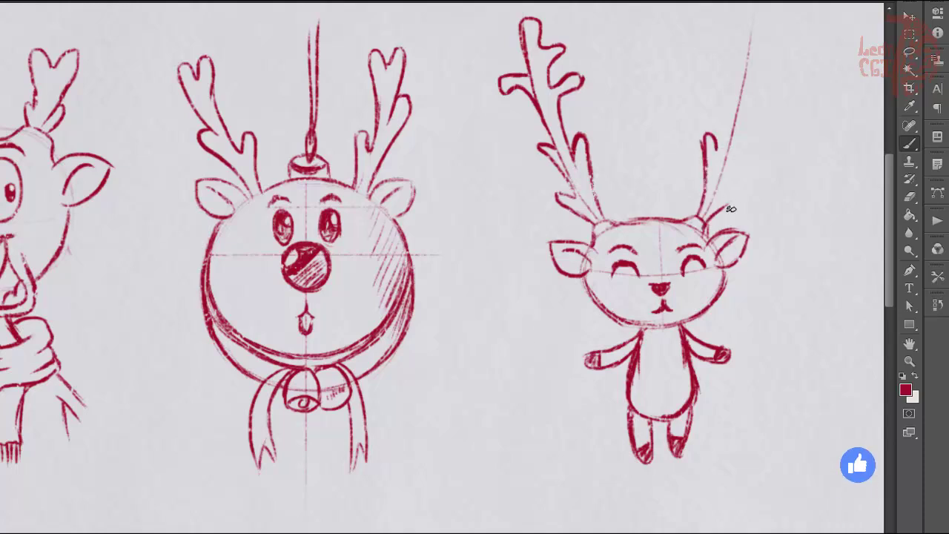
left_click_drag(754, 175, 742, 120)
left_click_drag(755, 158, 729, 107)
left_click_drag(711, 174, 728, 87)
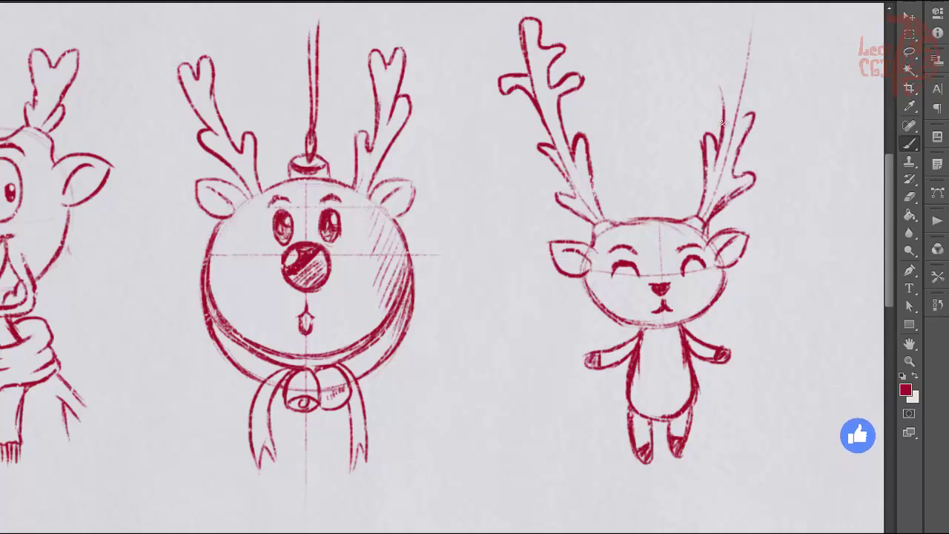
left_click_drag(723, 128, 726, 67)
left_click_drag(741, 122, 760, 16)
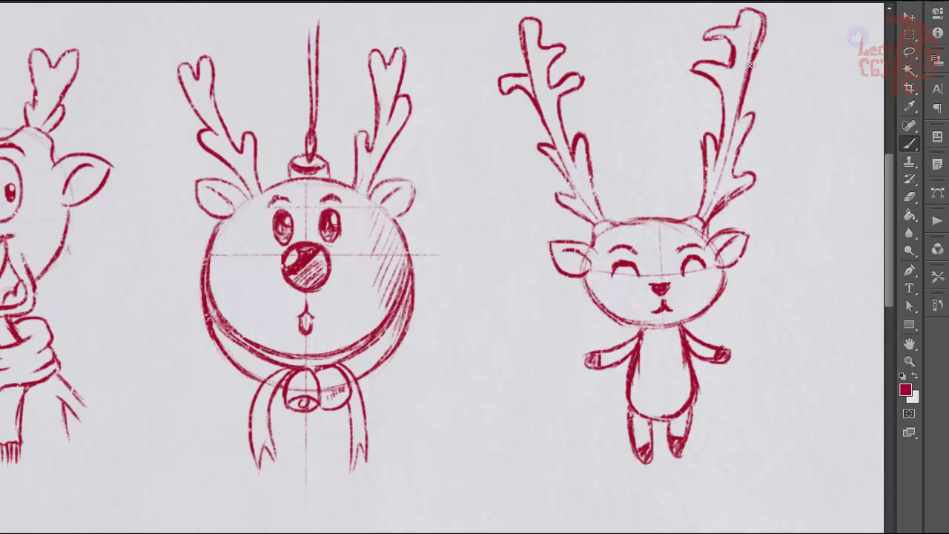
left_click_drag(753, 144, 733, 63)
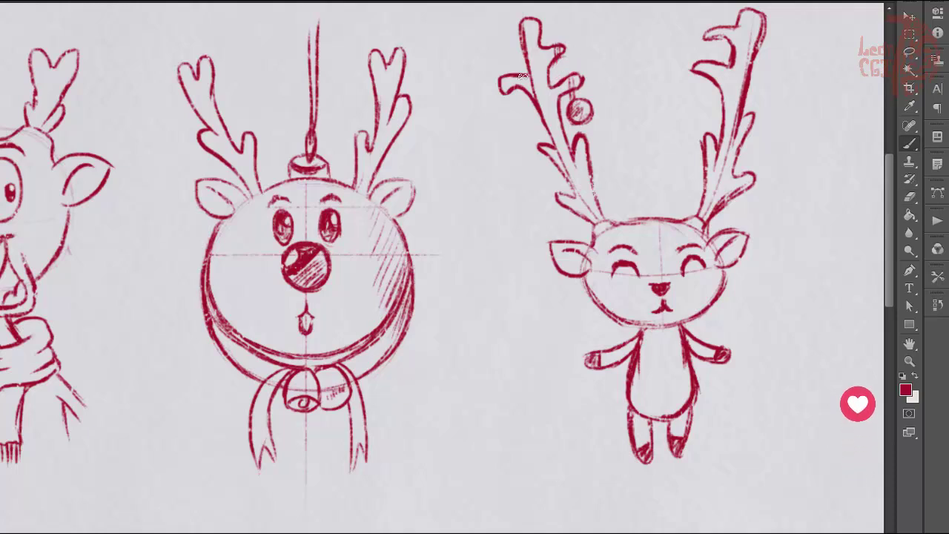
Hang hatched round ornaments from both antlers, then pan to blank canvas.
left_click_drag(517, 74, 525, 123)
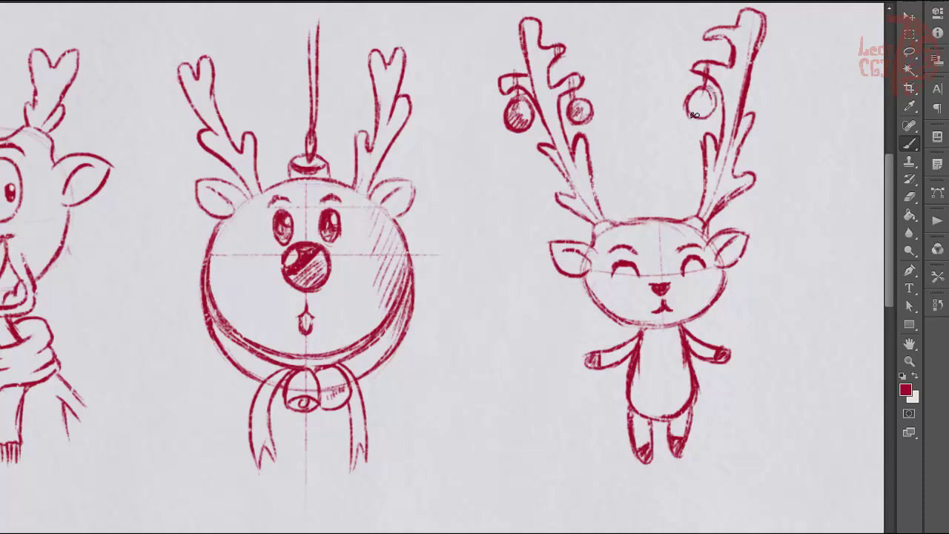
left_click_drag(693, 96, 706, 111)
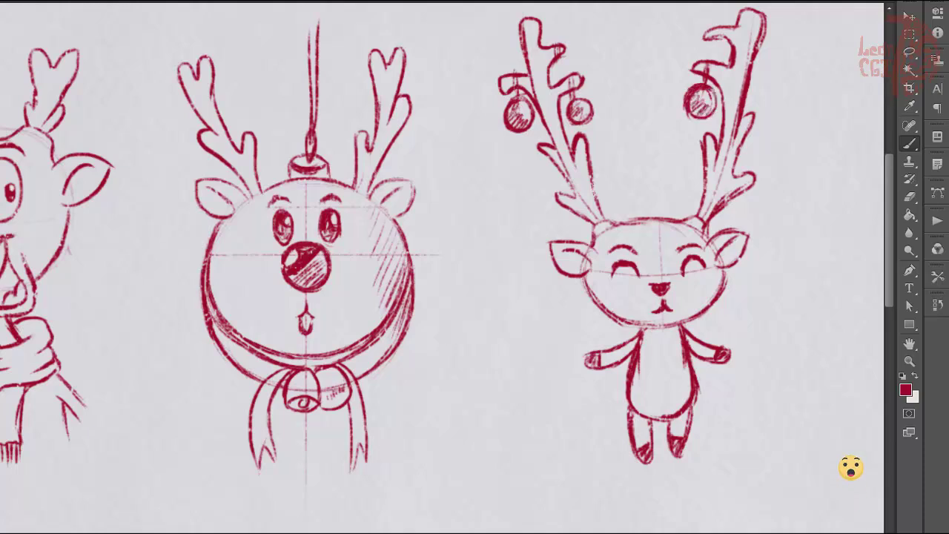
mouse_move(311, 483)
left_mouse_down()
mouse_move(420, 489)
mouse_move(477, 312)
left_mouse_up()
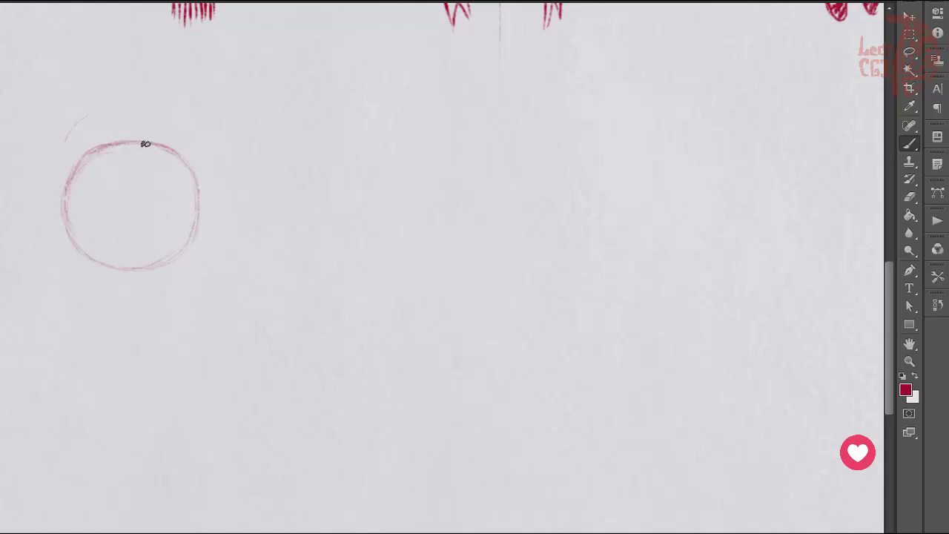
Sketch guide lines across the new head circle, then add the eyes, brows and mouth.
left_click_drag(149, 164, 105, 265)
left_click_drag(96, 169, 215, 238)
key("ctrl+z")
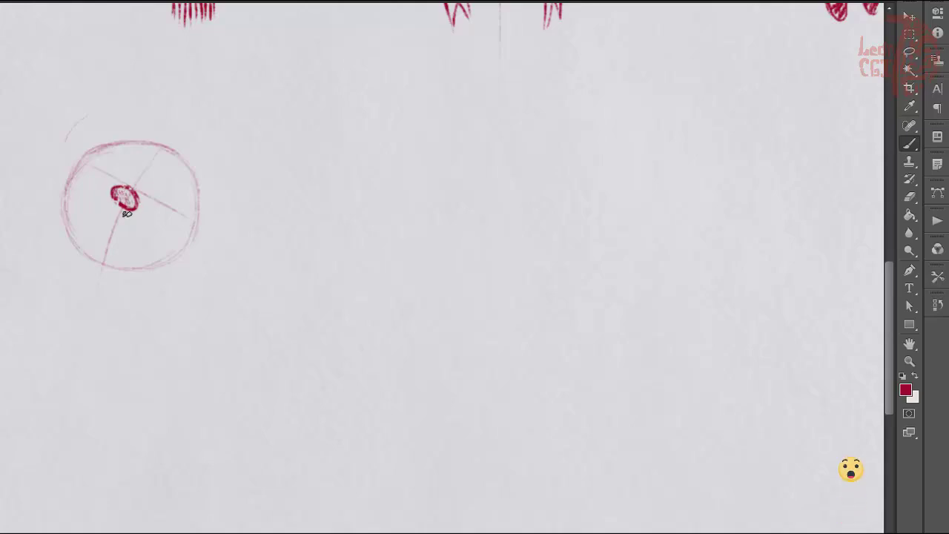
left_click_drag(149, 193, 156, 183)
left_click_drag(114, 160, 164, 185)
left_click_drag(104, 224, 123, 222)
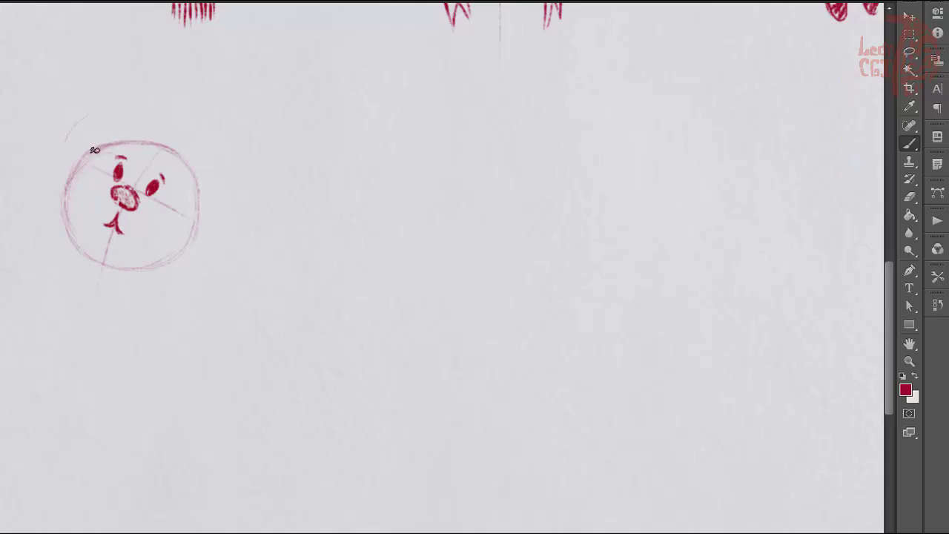
Darken the head outline, including its top, and draw the left ear.
mouse_move(95, 145)
left_mouse_down()
mouse_move(80, 165)
mouse_move(95, 251)
left_mouse_up()
left_click_drag(67, 217, 77, 230)
mouse_move(119, 261)
left_mouse_down()
mouse_move(186, 228)
mouse_move(191, 190)
left_mouse_up()
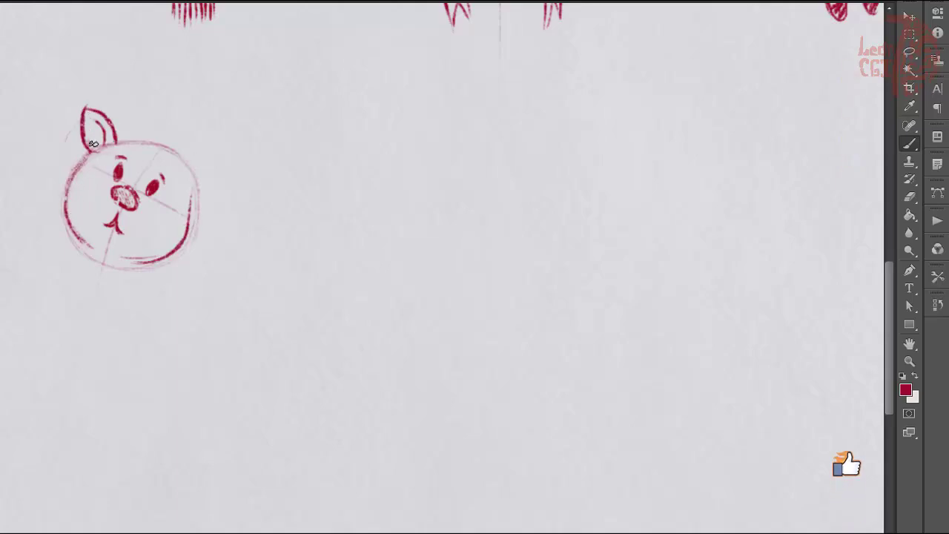
left_click_drag(64, 216, 85, 157)
mouse_move(190, 194)
left_mouse_down()
mouse_move(217, 183)
mouse_move(183, 168)
mouse_move(197, 173)
left_mouse_up()
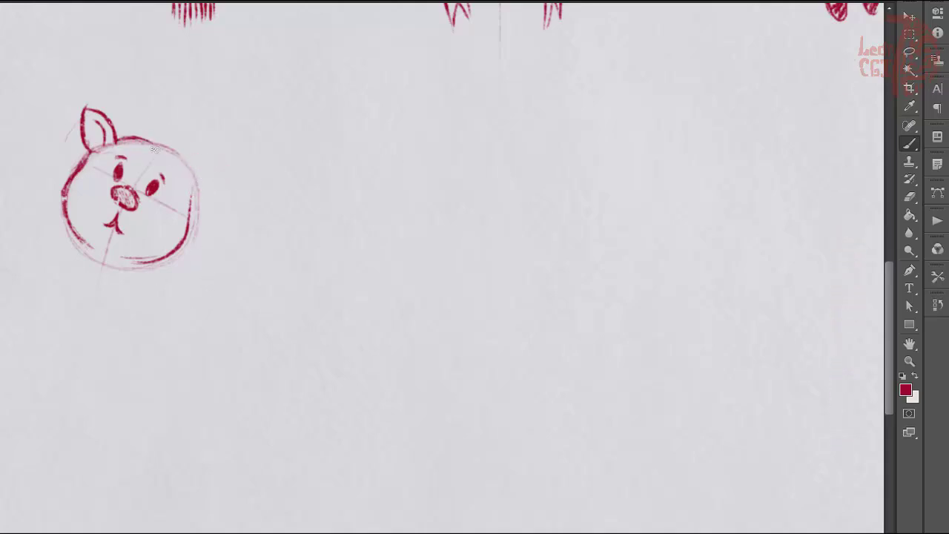
mouse_move(124, 141)
left_mouse_down()
mouse_move(211, 175)
mouse_move(221, 206)
left_mouse_up()
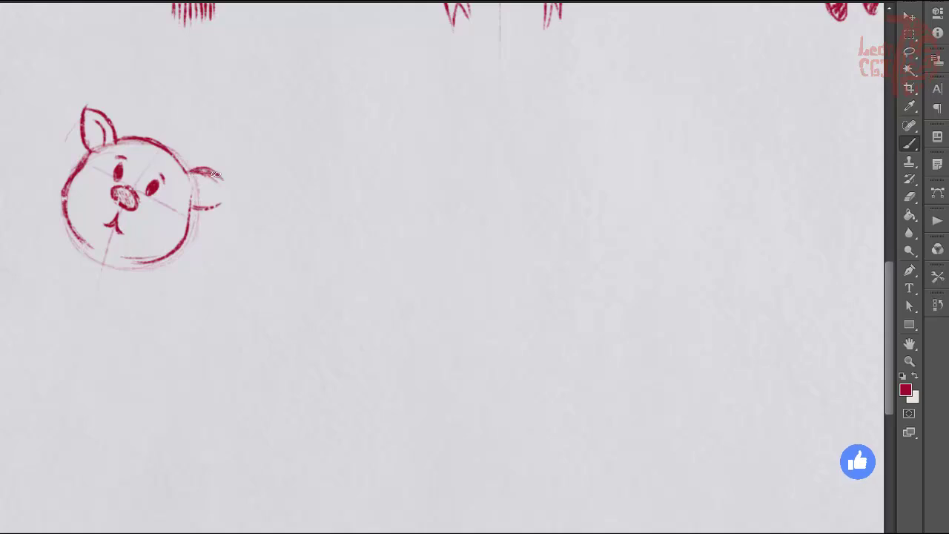
Add a pointed right ear, antlers and a bow tie, and begin the body.
left_click_drag(188, 172, 232, 192)
mouse_move(123, 138)
left_mouse_down()
mouse_move(113, 107)
mouse_move(122, 130)
mouse_move(144, 111)
left_mouse_up()
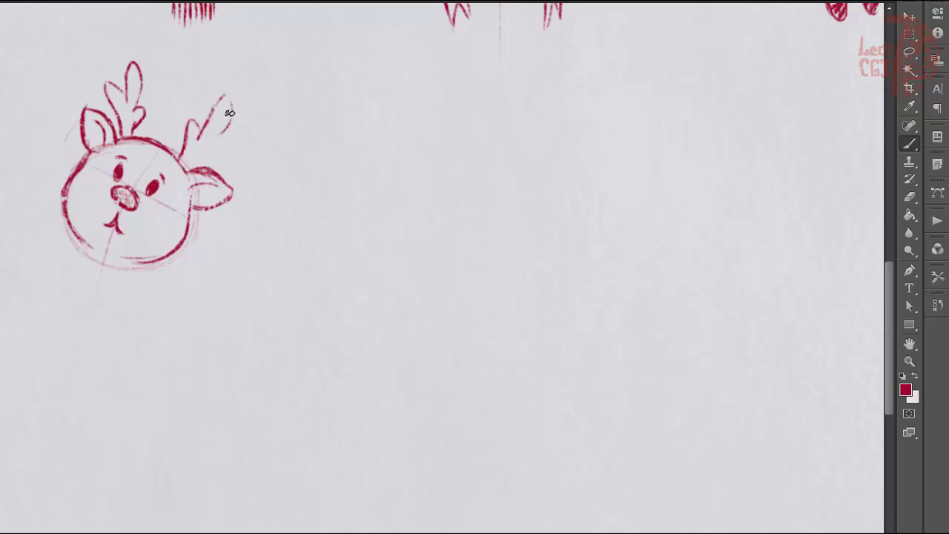
left_click_drag(230, 112, 215, 152)
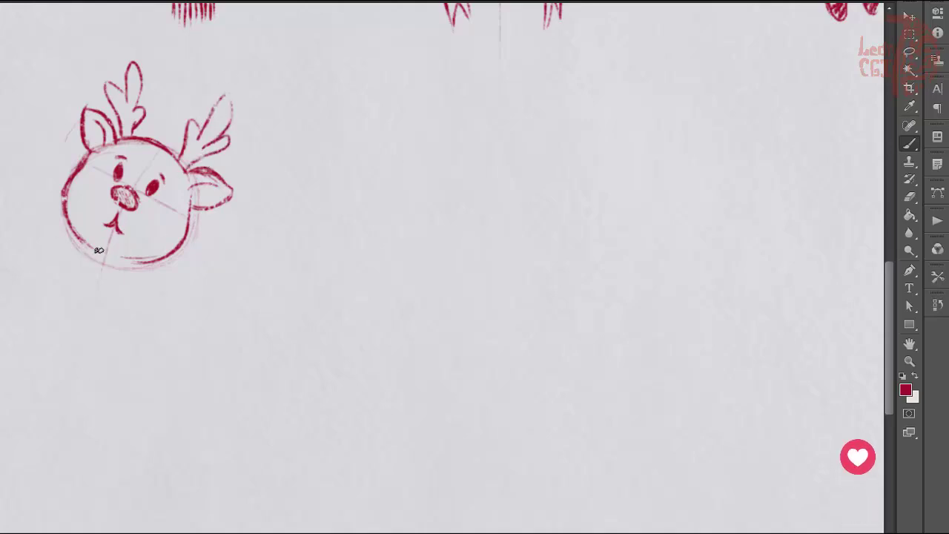
mouse_move(99, 250)
left_mouse_down()
mouse_move(71, 244)
mouse_move(98, 273)
mouse_move(152, 266)
left_mouse_up()
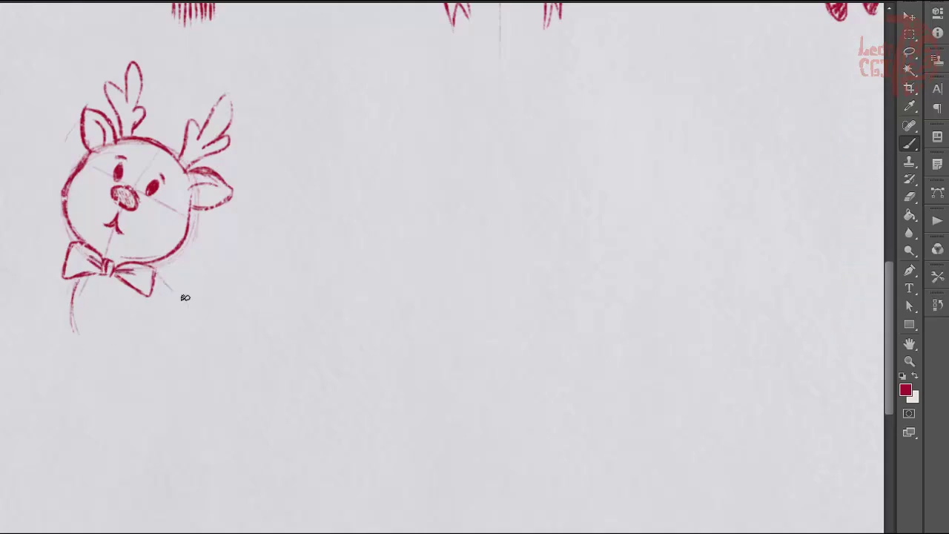
mouse_move(90, 326)
left_mouse_down()
mouse_move(106, 370)
mouse_move(169, 376)
left_mouse_up()
Draw the legs, then lasso the reindeer, rotate it upright, resize it and shift it up-left.
mouse_move(186, 330)
left_mouse_down()
mouse_move(162, 375)
mouse_move(141, 382)
left_mouse_up()
key("l")
mouse_move(43, 351)
left_mouse_down()
mouse_move(279, 146)
mouse_move(45, 349)
left_mouse_up()
key("ctrl+t")
left_click_drag(292, 269, 351, 275)
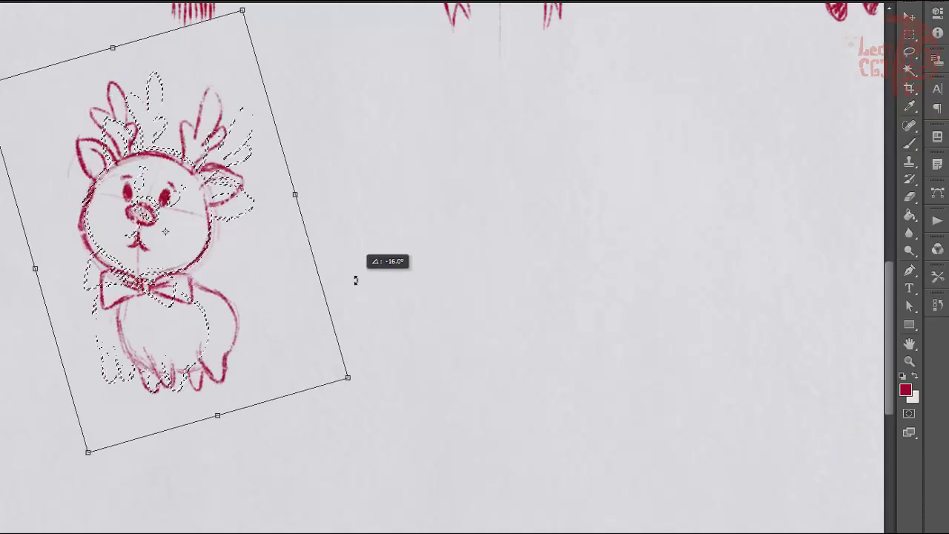
key("Return")
left_click_drag(157, 299, 134, 288)
key("ctrl+d")
Touch up the left foot and add leafy sprigs and grass blades around the reindeer.
key("b")
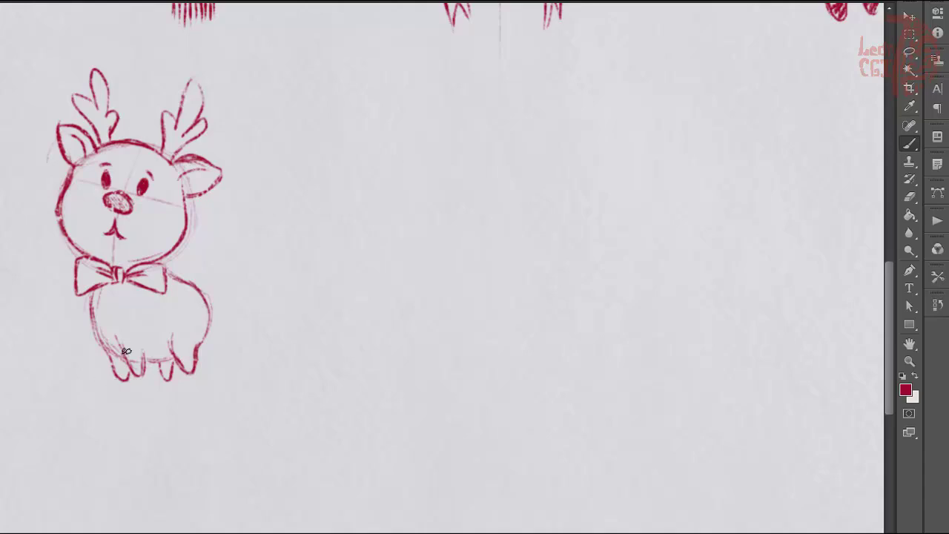
left_click_drag(103, 380, 105, 377)
left_click_drag(238, 384, 260, 264)
mouse_move(71, 382)
left_mouse_down()
mouse_move(60, 319)
mouse_move(50, 318)
left_mouse_up()
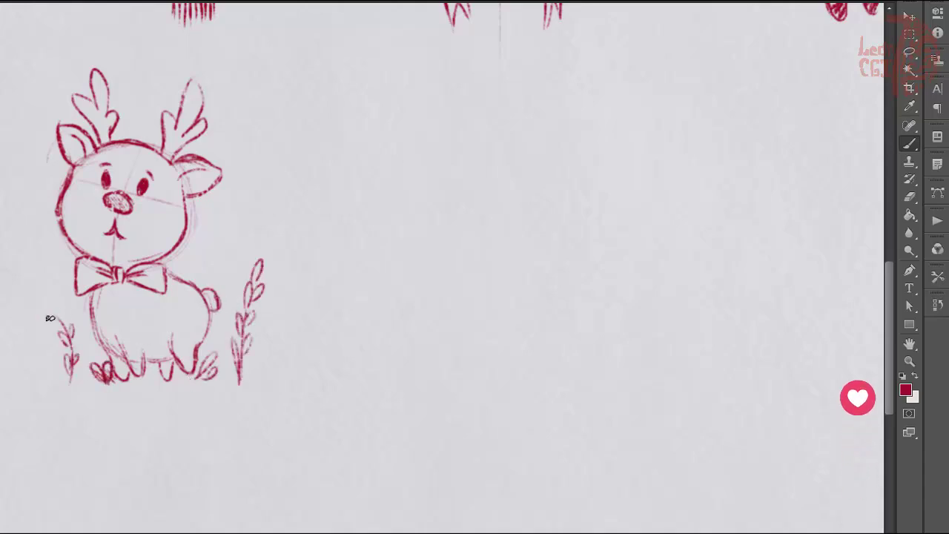
left_click_drag(256, 382, 296, 329)
left_click_drag(52, 385, 37, 345)
left_click_drag(78, 381, 86, 341)
left_click_drag(223, 381, 227, 341)
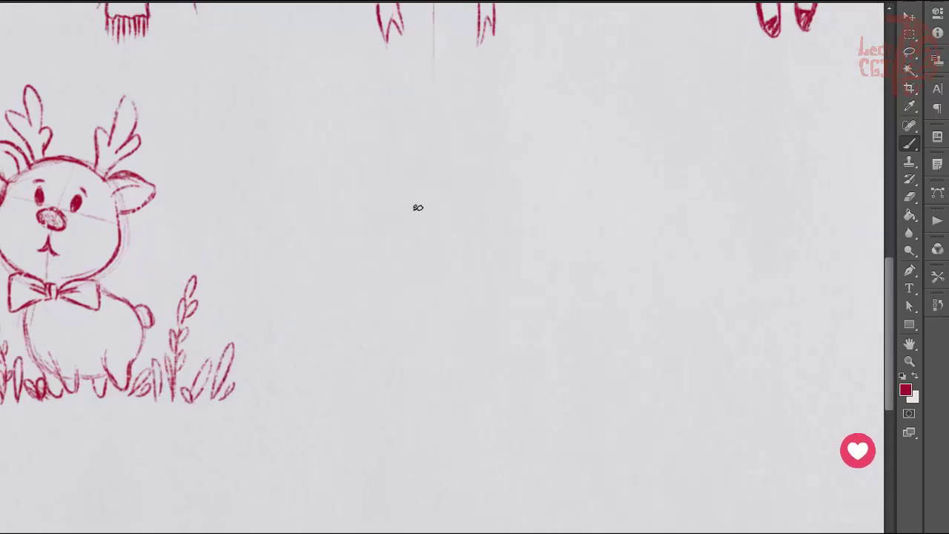
Draw a new head circle to the right with centre guide lines inside it.
mouse_move(435, 188)
left_mouse_down()
mouse_move(456, 186)
mouse_move(396, 235)
mouse_move(401, 289)
left_mouse_up()
left_click_drag(465, 183, 523, 263)
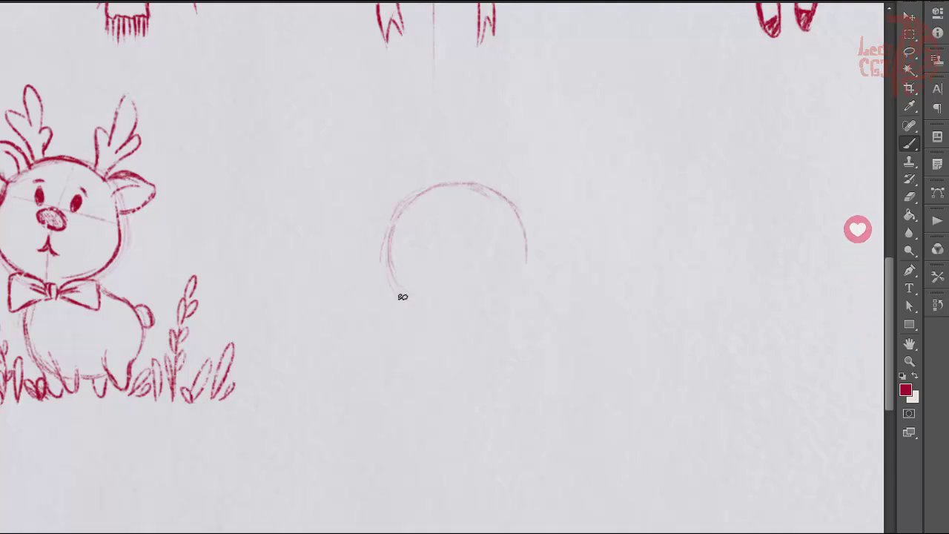
left_click_drag(403, 297, 528, 237)
left_click_drag(465, 192, 468, 340)
left_click_drag(389, 245, 517, 229)
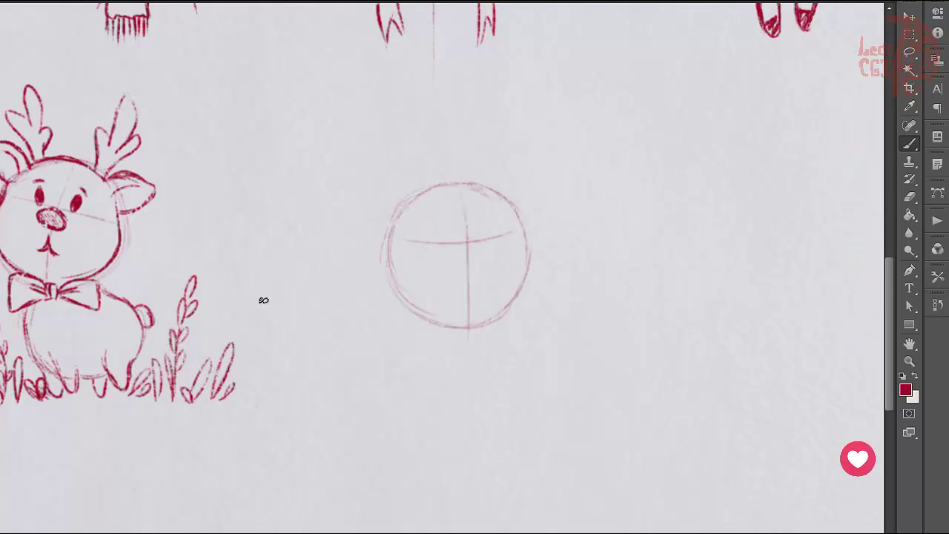
Add the left eye with pupil, an oval right eye and the snout.
mouse_move(452, 206)
left_mouse_down()
mouse_move(450, 246)
mouse_move(448, 231)
left_mouse_up()
key("ctrl+z")
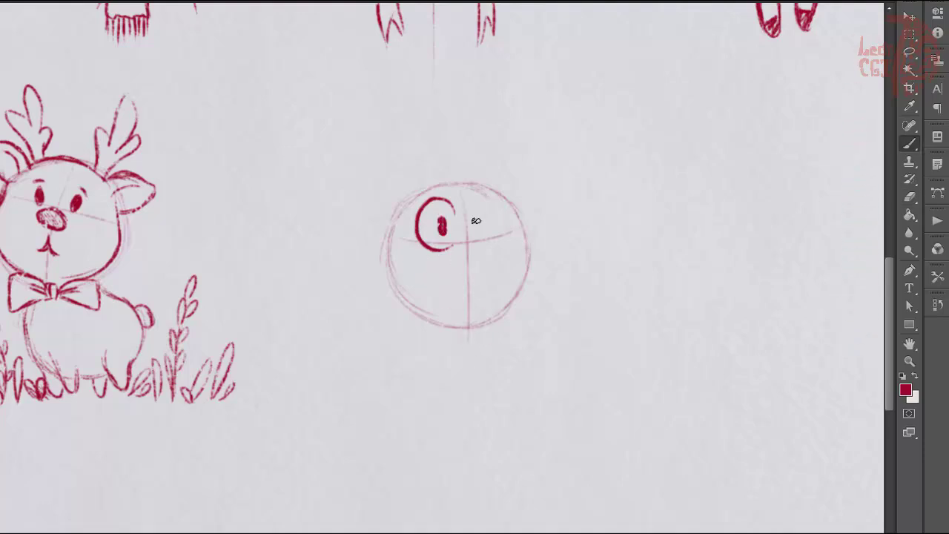
left_click_drag(483, 194, 468, 222)
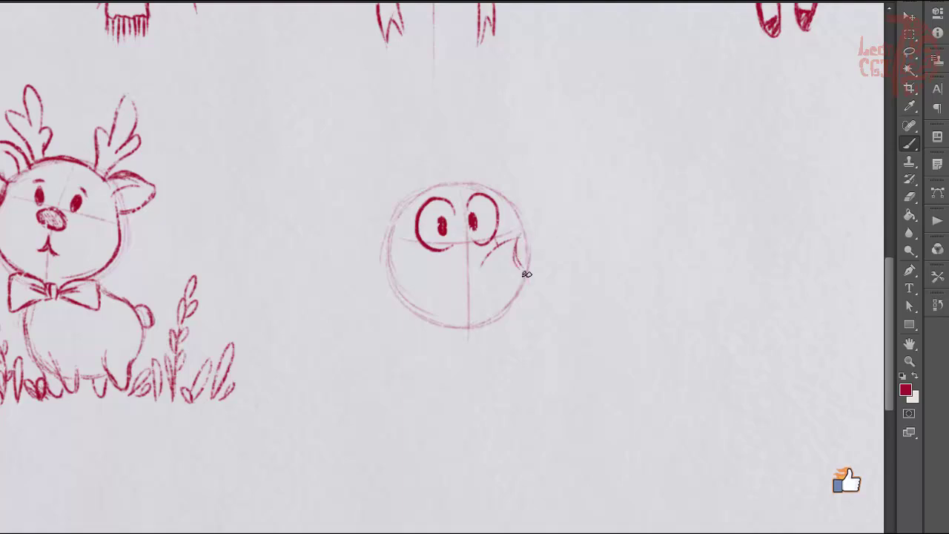
mouse_move(526, 275)
left_mouse_down()
mouse_move(532, 247)
mouse_move(560, 274)
mouse_move(556, 230)
mouse_move(563, 254)
mouse_move(528, 278)
mouse_move(393, 293)
left_mouse_up()
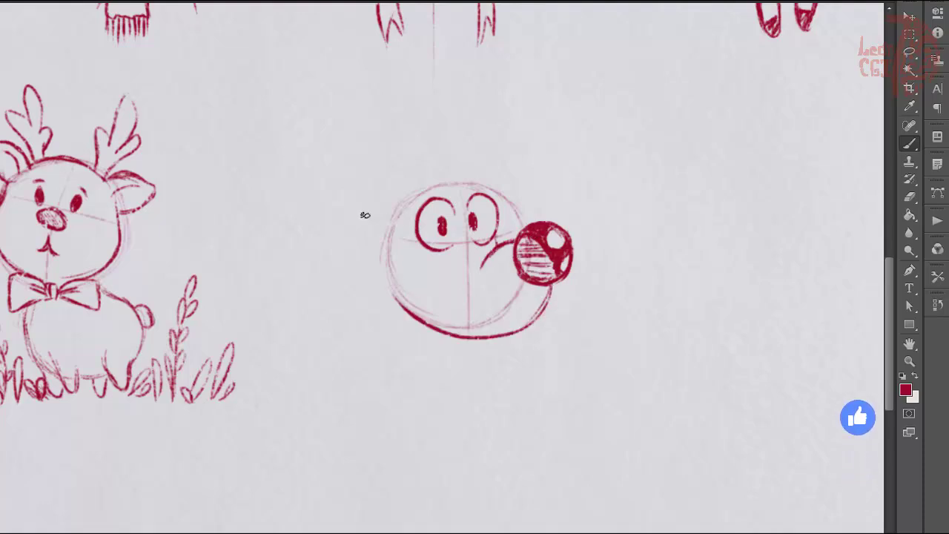
Boldly redraw the head outline, then add a cheek line, a smile and a tongue.
left_click_drag(404, 252, 413, 196)
left_click_drag(503, 221, 499, 192)
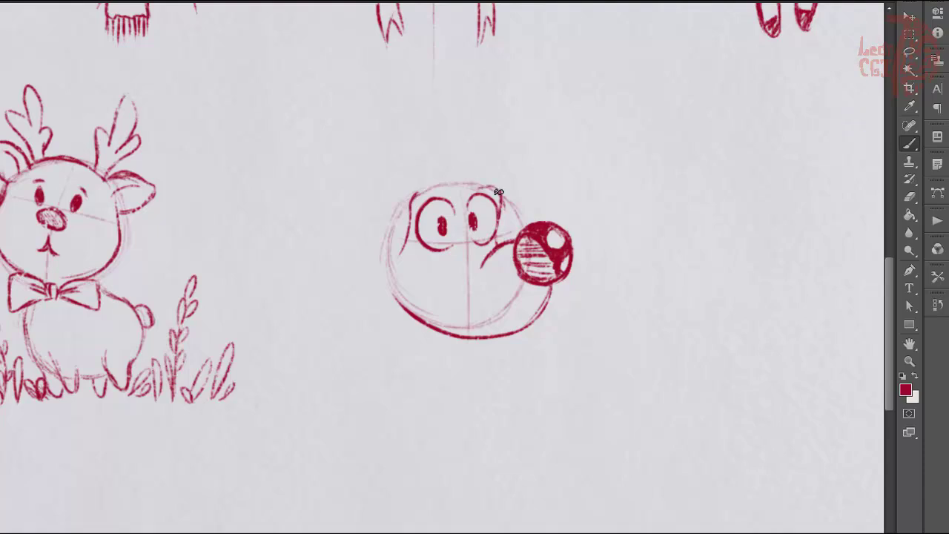
key("ctrl+alt+z")
key("ctrl+alt+z")
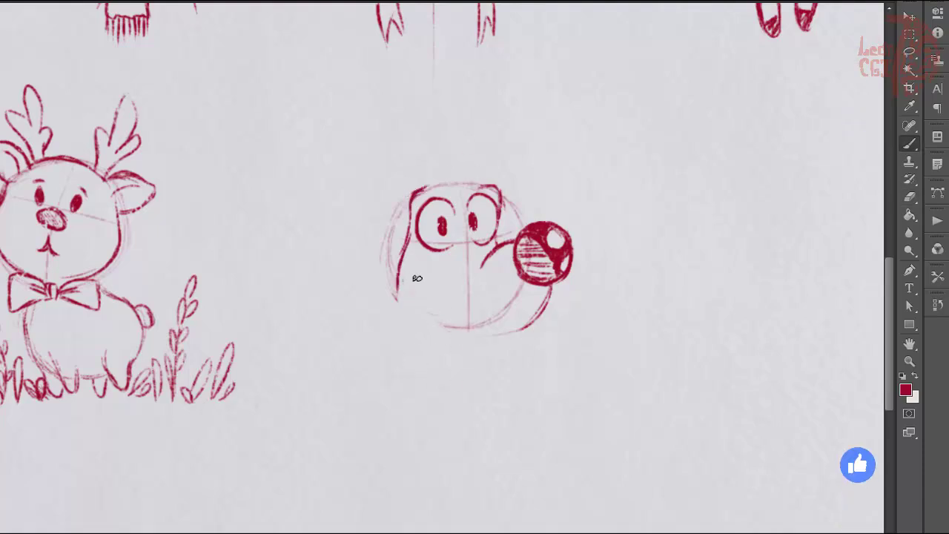
mouse_move(411, 317)
left_mouse_down()
mouse_move(426, 356)
mouse_move(528, 328)
left_mouse_up()
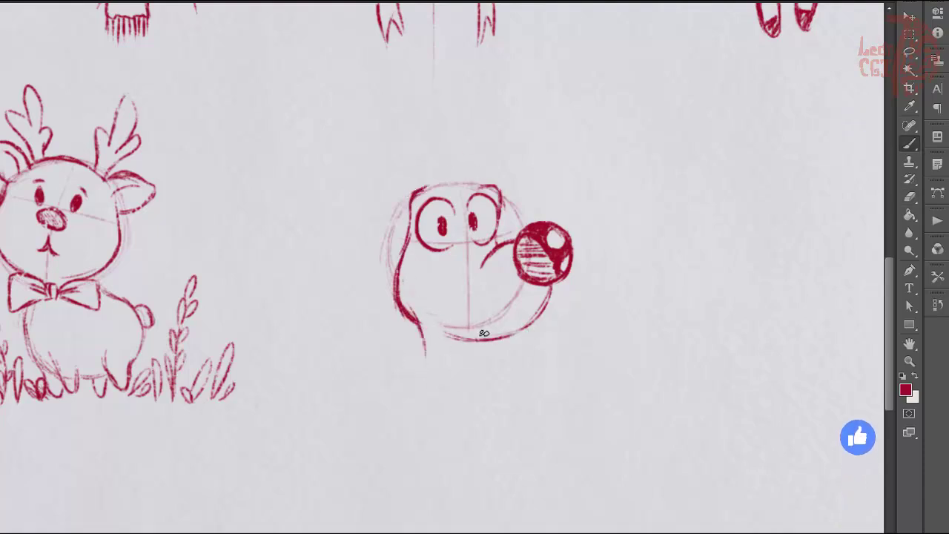
left_click_drag(536, 284, 527, 311)
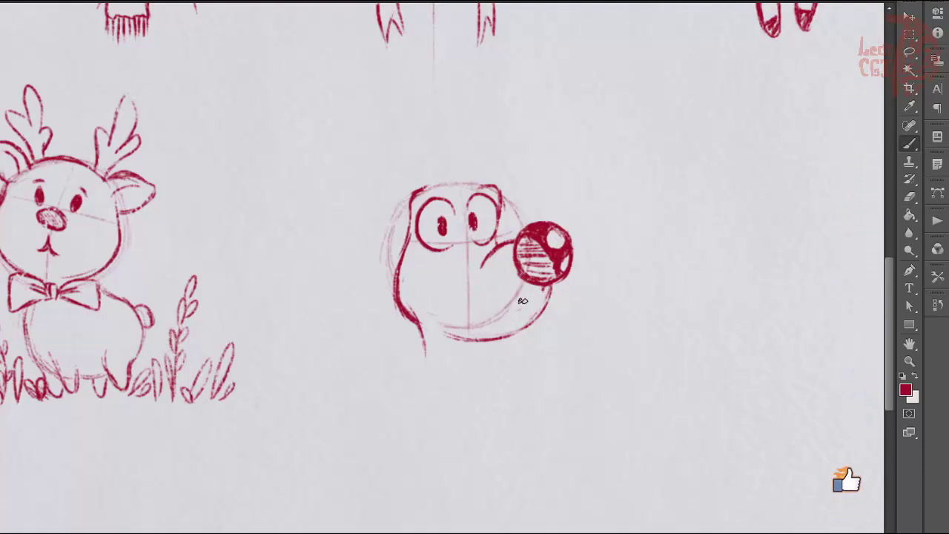
left_click_drag(433, 289, 508, 312)
mouse_move(423, 271)
left_mouse_down()
mouse_move(435, 330)
mouse_move(404, 355)
mouse_move(405, 371)
left_mouse_up()
left_click_drag(399, 326, 394, 302)
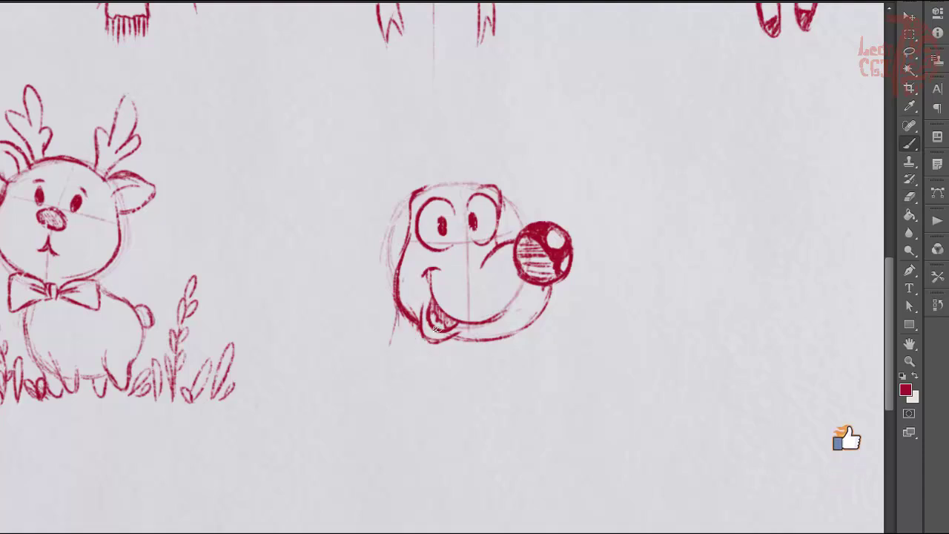
Sketch the neck below the chin, erasing the first attempt and redrawing it.
mouse_move(425, 337)
left_mouse_down()
mouse_move(416, 373)
mouse_move(435, 384)
left_mouse_up()
left_click_drag(444, 338, 439, 382)
mouse_move(466, 340)
left_mouse_down()
mouse_move(462, 380)
mouse_move(392, 327)
mouse_move(410, 460)
mouse_move(373, 209)
left_mouse_up()
key("e")
scroll(400, 327, "down", 1)
key("b")
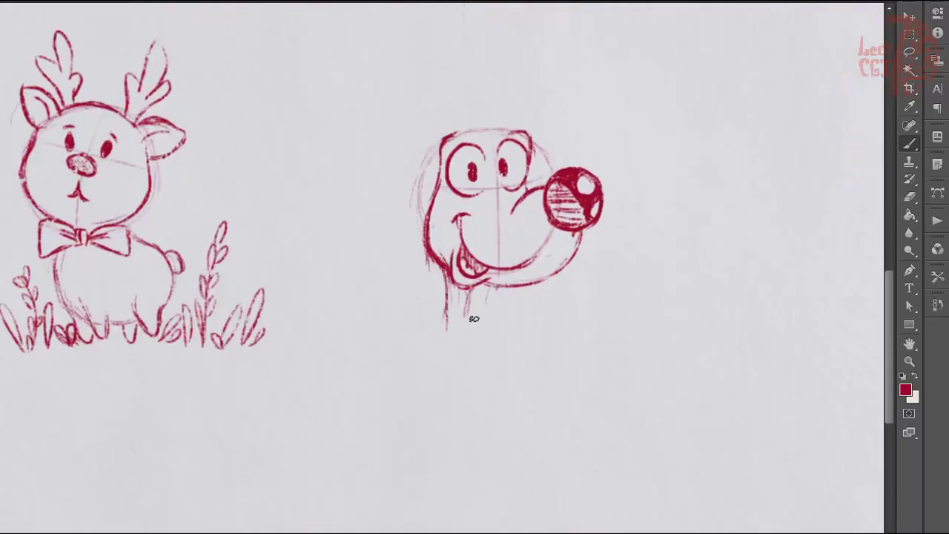
left_click_drag(466, 301, 473, 361)
left_click_drag(449, 303, 415, 352)
Draw both legs below the neck, extending them down to their feet.
mouse_move(474, 356)
left_mouse_down()
mouse_move(486, 379)
mouse_move(460, 396)
left_mouse_up()
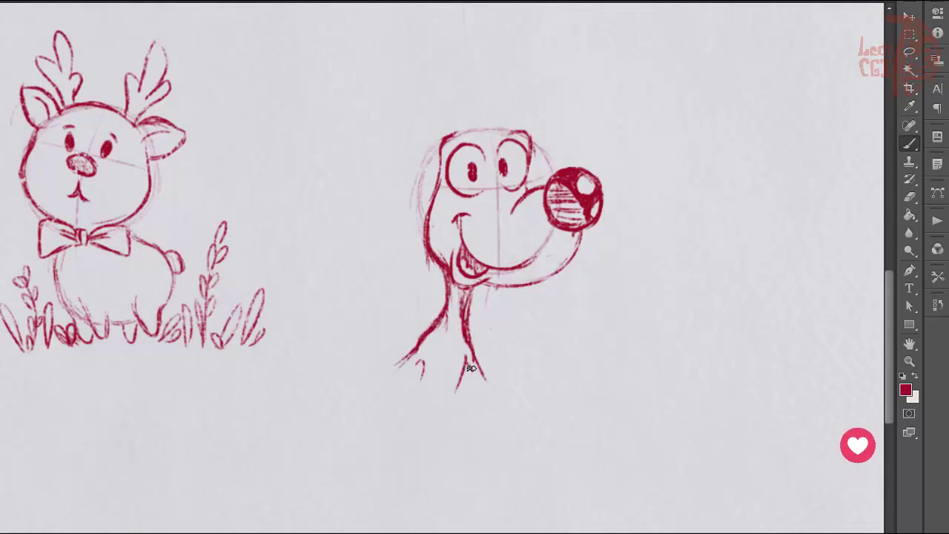
left_click_drag(427, 351, 393, 416)
left_click_drag(461, 371, 470, 465)
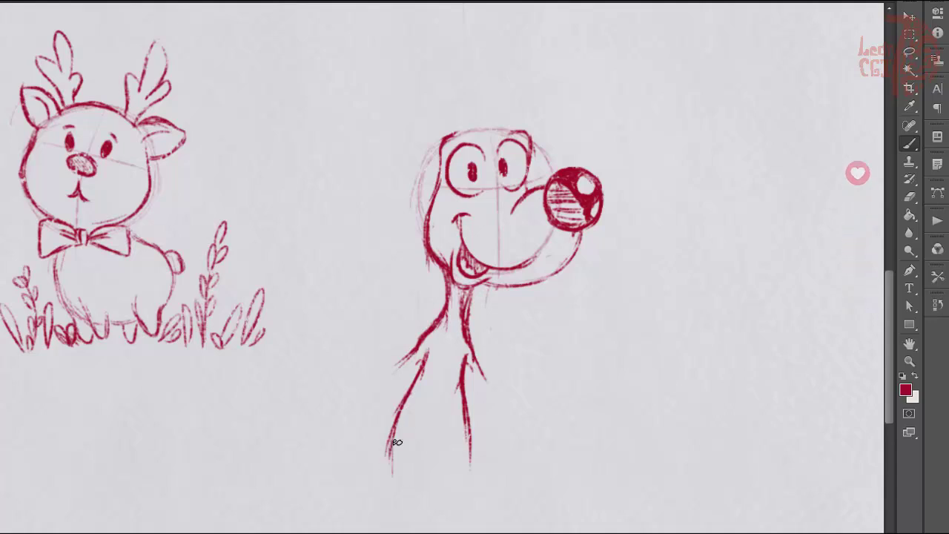
left_click_drag(392, 438, 408, 486)
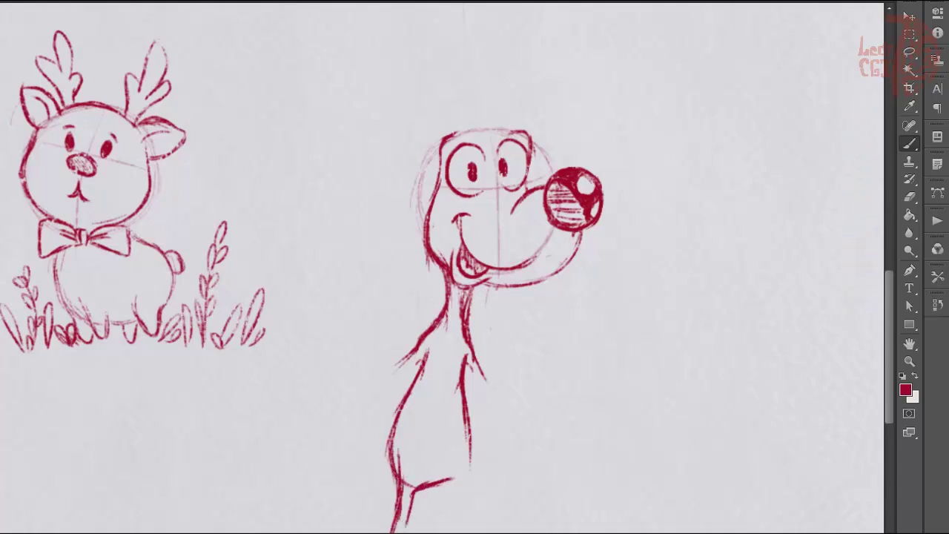
scroll(417, 451, "down", 3)
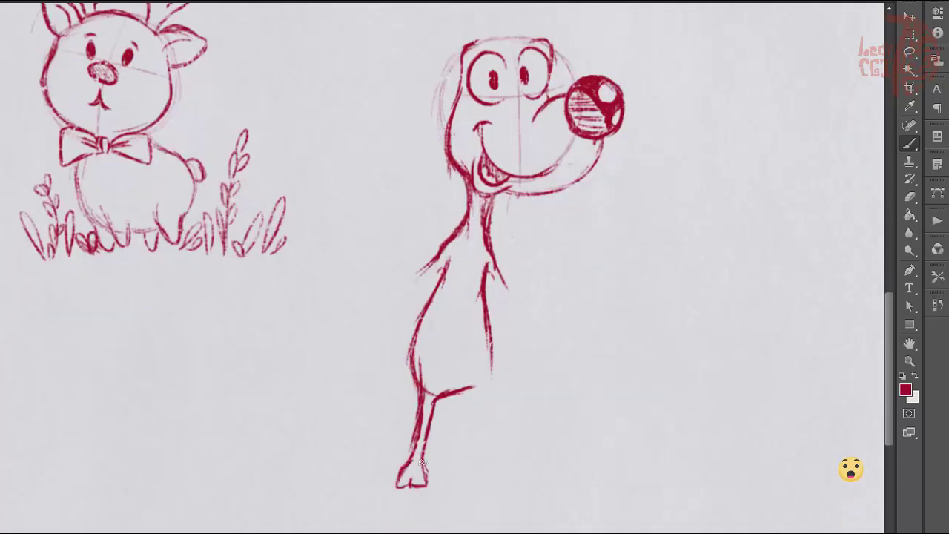
left_click_drag(467, 382, 476, 423)
left_click_drag(486, 345, 489, 464)
mouse_move(478, 415)
left_mouse_down()
mouse_move(481, 479)
mouse_move(502, 486)
left_mouse_up()
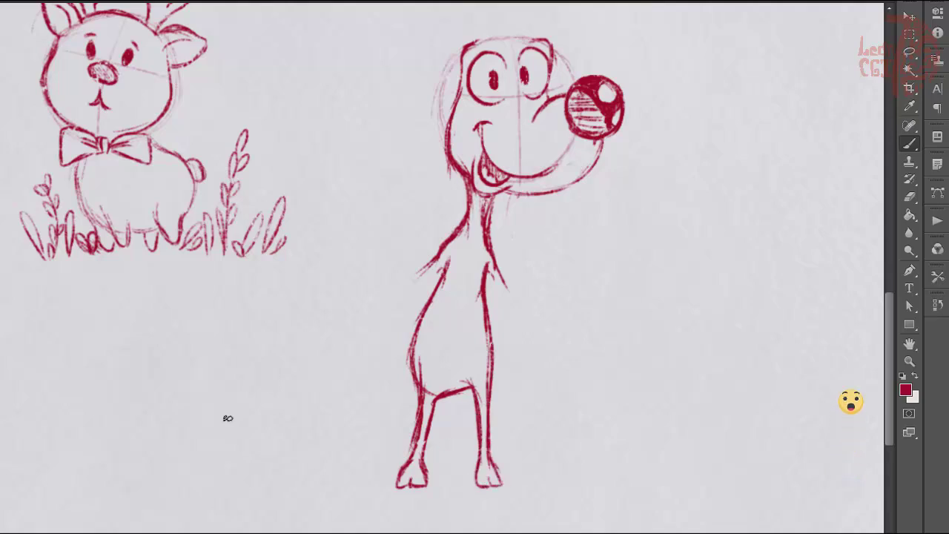
Erase the old arm lines, redraw the neck, and add a raised waving arm and a lowered arm.
key("e")
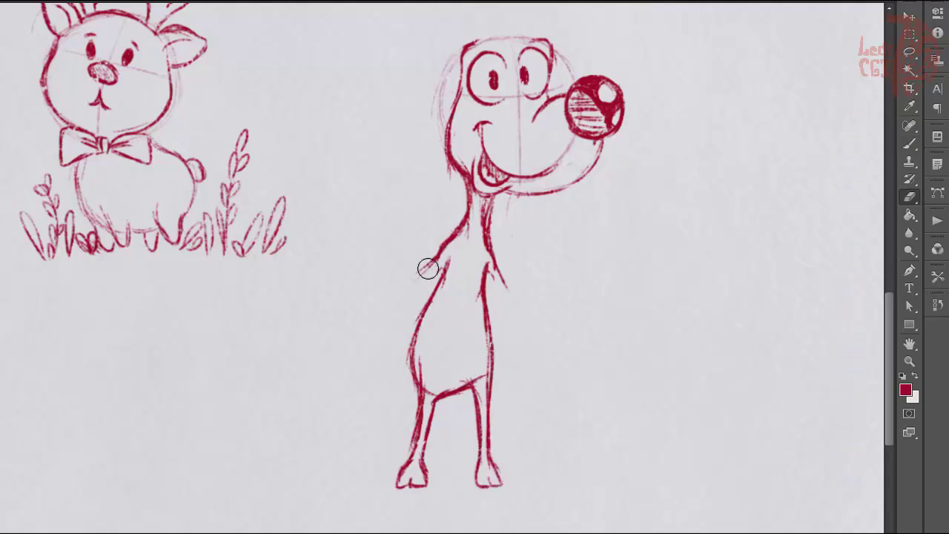
left_click_drag(423, 264, 489, 326)
key("b")
mouse_move(481, 198)
left_mouse_down()
mouse_move(491, 230)
mouse_move(447, 224)
left_mouse_up()
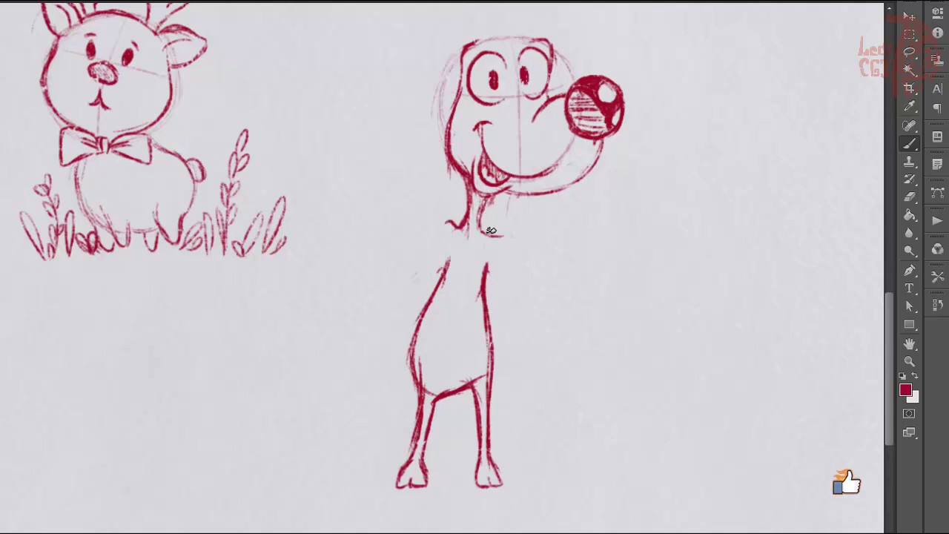
mouse_move(406, 145)
left_mouse_down()
mouse_move(421, 90)
mouse_move(379, 86)
mouse_move(372, 103)
left_mouse_up()
key("e")
key("b")
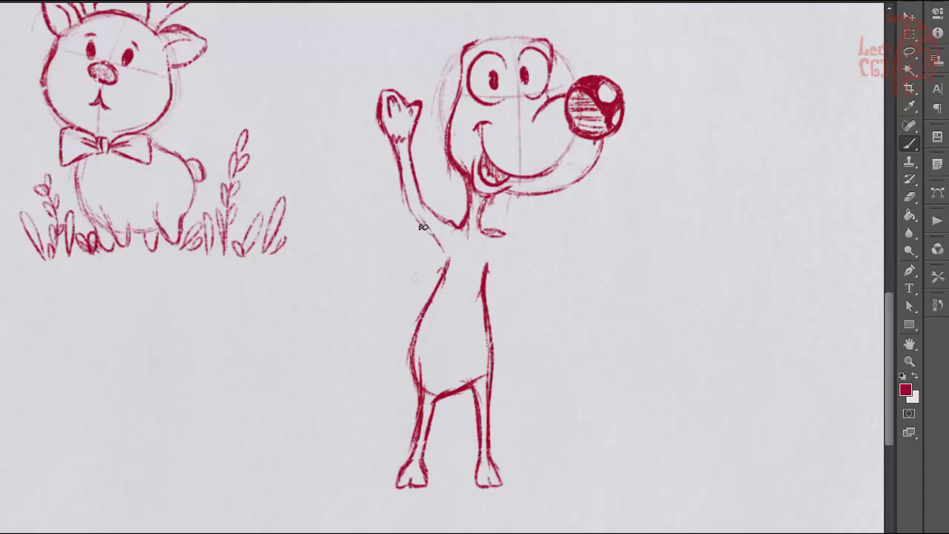
mouse_move(449, 234)
left_mouse_down()
mouse_move(443, 268)
mouse_move(507, 249)
left_mouse_up()
key("e")
key("b")
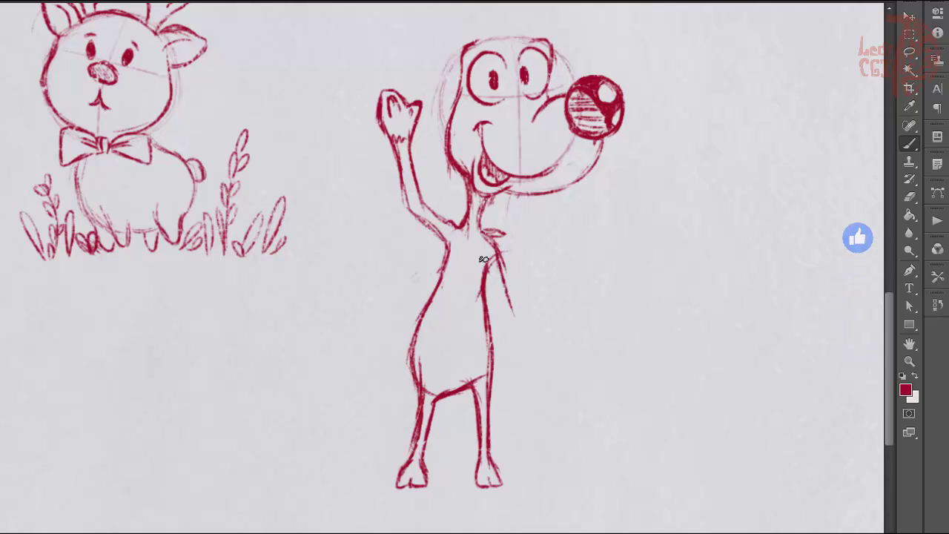
left_click_drag(493, 263, 517, 351)
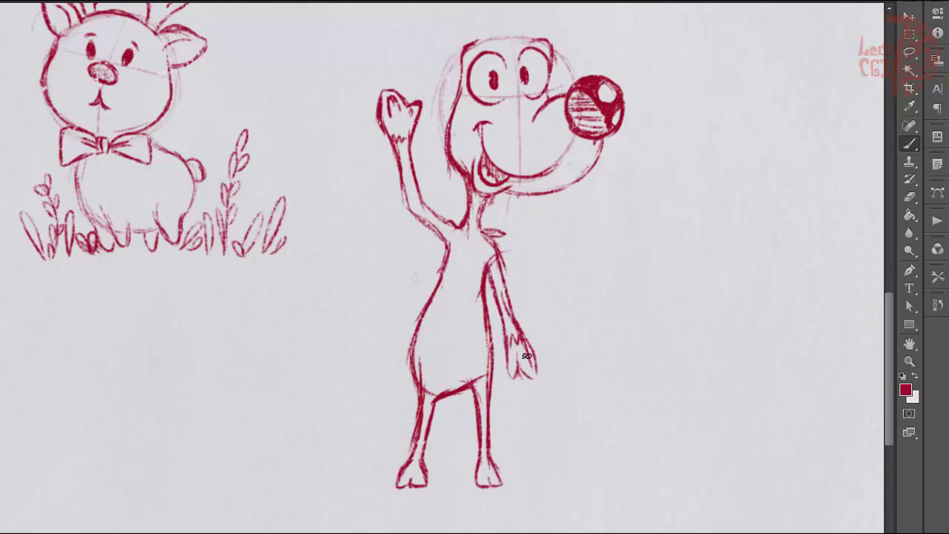
left_click_drag(450, 253, 427, 394)
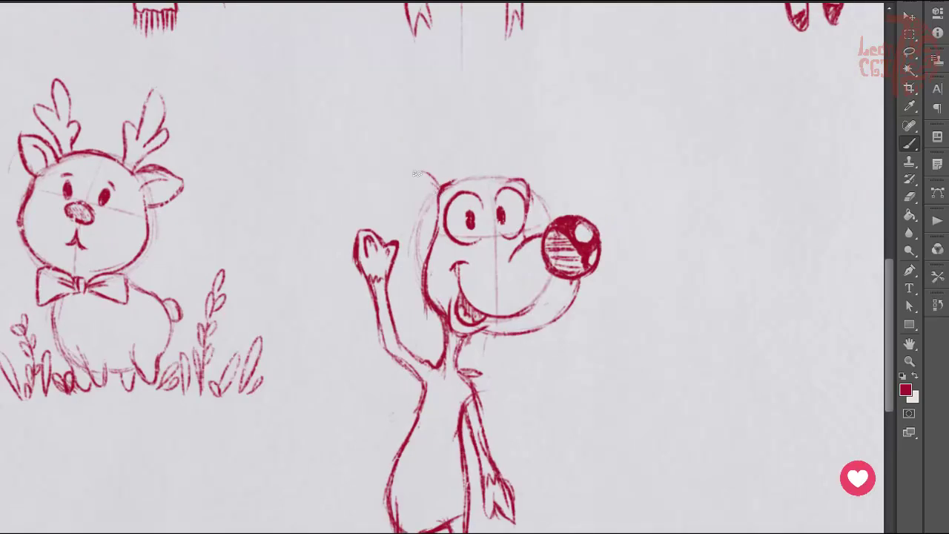
Give the waving character two pointed ears and left and right branching antlers.
left_click_drag(439, 194, 437, 220)
mouse_move(545, 169)
left_mouse_down()
mouse_move(553, 197)
mouse_move(439, 181)
mouse_move(424, 96)
mouse_move(459, 49)
mouse_move(454, 178)
left_mouse_up()
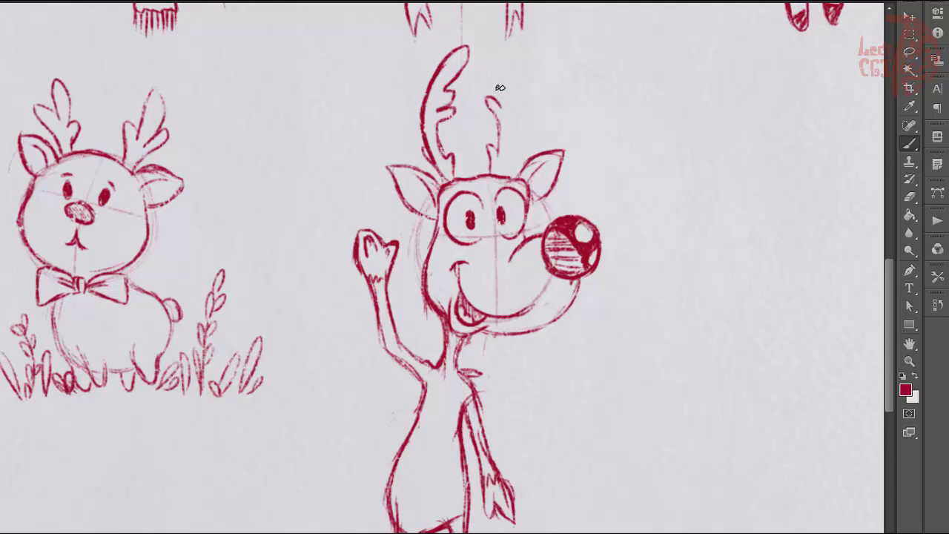
left_click_drag(511, 86, 495, 169)
left_click_drag(524, 113, 512, 176)
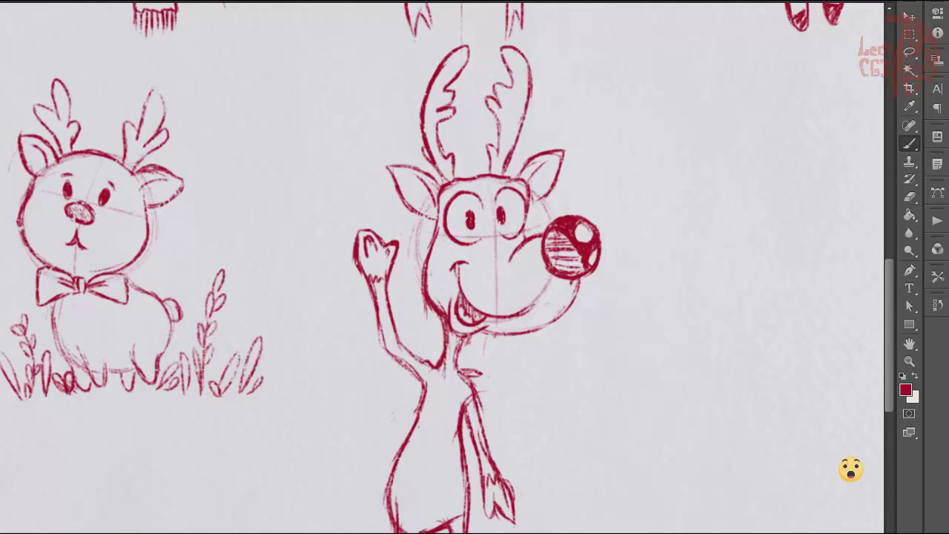
left_click_drag(621, 318, 455, 328)
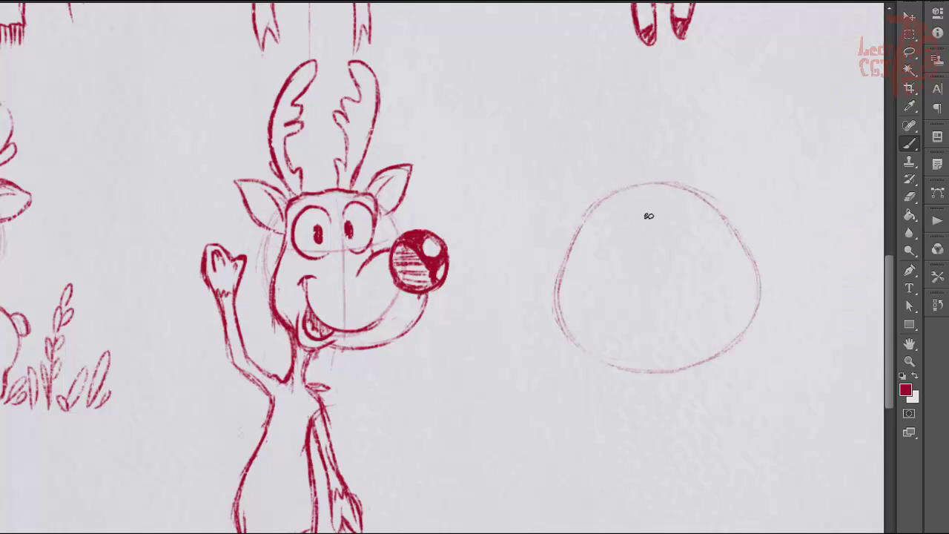
Sketch vertical and horizontal guide lines through the circle and a filled-in nose near its centre.
mouse_move(642, 187)
left_mouse_down()
mouse_move(688, 424)
mouse_move(675, 474)
left_mouse_up()
key("ctrl+z")
left_click_drag(559, 290, 755, 243)
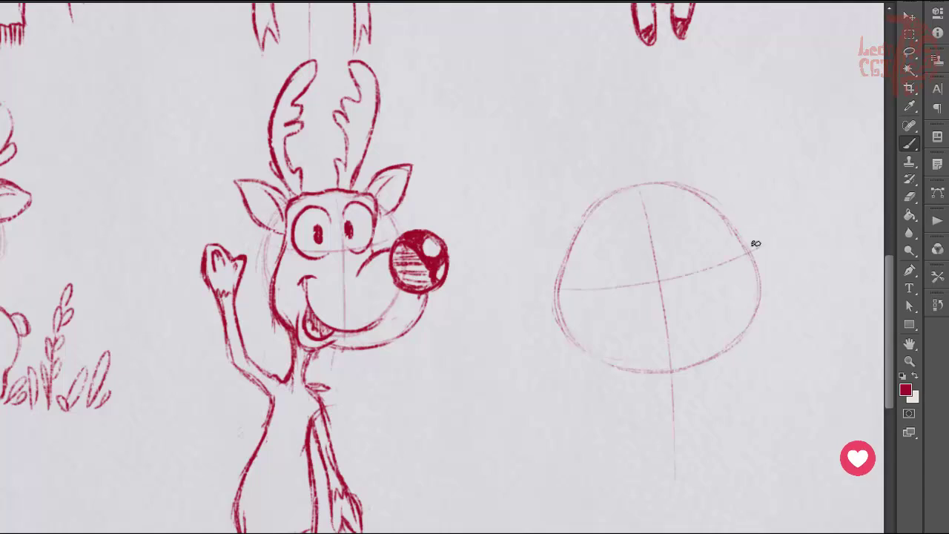
mouse_move(654, 302)
left_mouse_down()
mouse_move(667, 322)
mouse_move(683, 291)
mouse_move(668, 295)
mouse_move(674, 312)
left_mouse_up()
left_click_drag(625, 257, 631, 264)
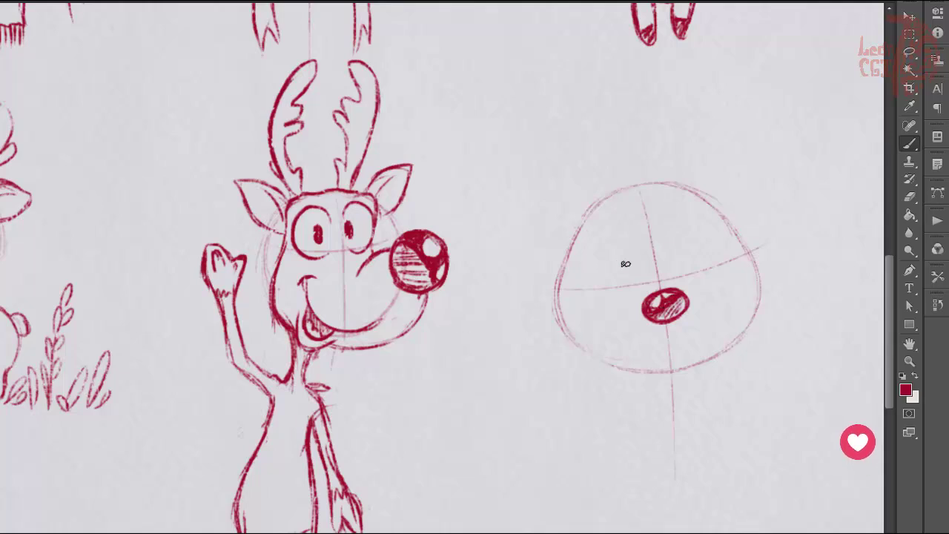
Draw both eyes with filled pupils, replacing a misplaced eye arc.
mouse_move(572, 261)
left_mouse_down()
mouse_move(598, 254)
mouse_move(559, 304)
mouse_move(629, 259)
left_mouse_up()
left_click(654, 269)
key("e")
key("b")
key("ctrl+z")
mouse_move(581, 287)
left_mouse_down()
mouse_move(703, 229)
mouse_move(734, 253)
left_mouse_up()
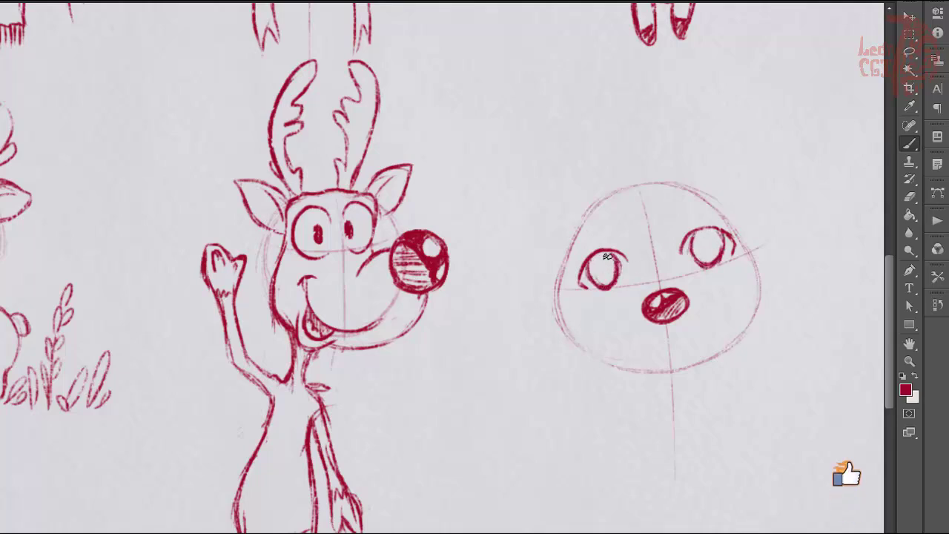
left_click_drag(704, 243, 710, 250)
left_click_drag(599, 265, 605, 272)
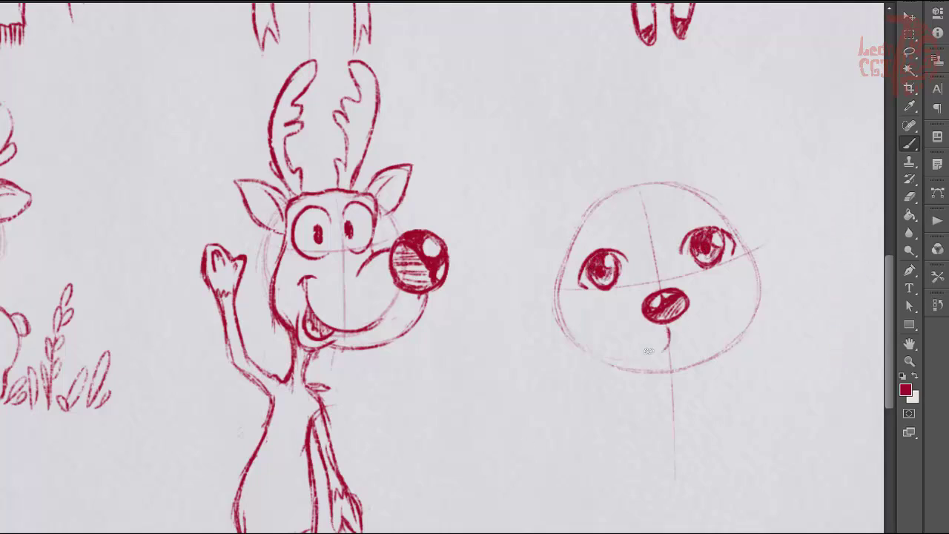
Add the muzzle on both sides of the nose, a right eyebrow and the neck.
left_click_drag(691, 288, 694, 343)
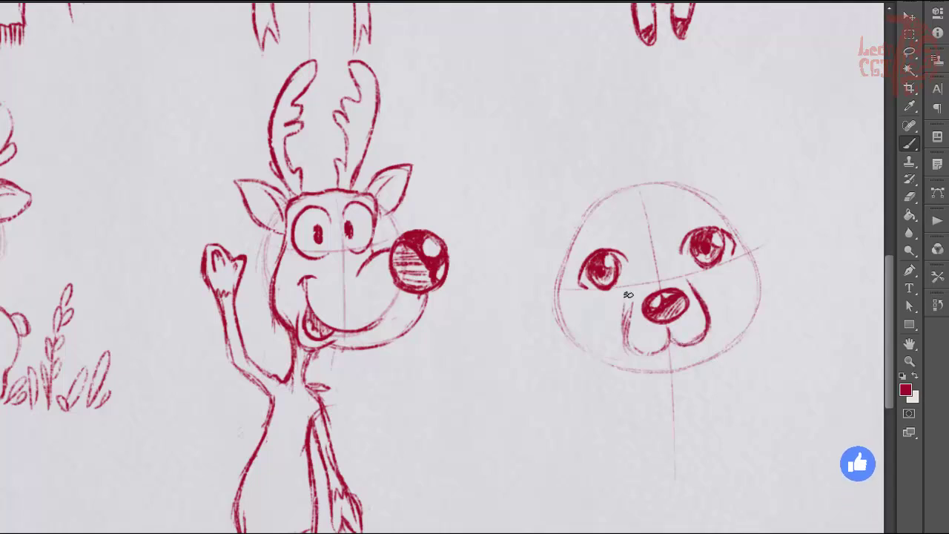
mouse_move(627, 290)
left_mouse_down()
mouse_move(632, 346)
mouse_move(700, 347)
left_mouse_up()
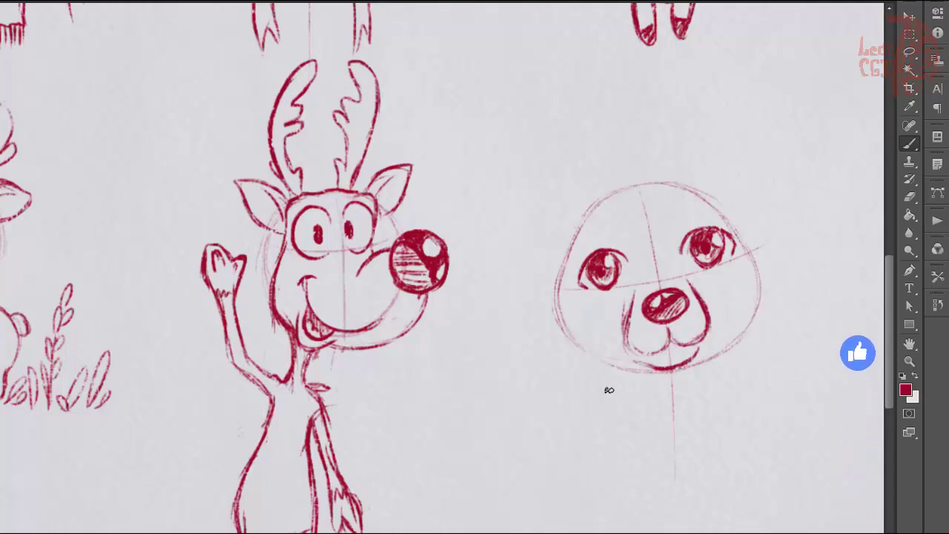
left_click_drag(682, 222, 708, 215)
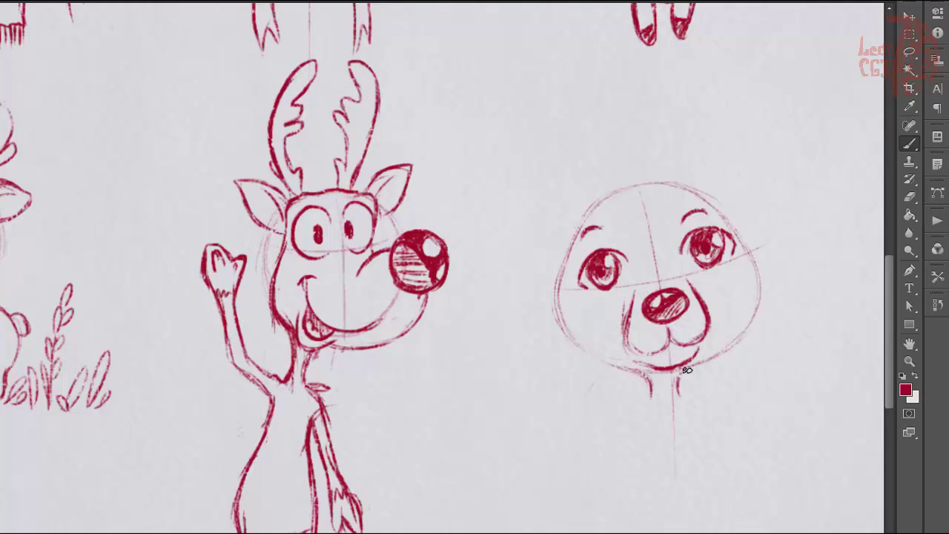
left_click_drag(654, 376, 627, 436)
left_click_drag(676, 377, 678, 385)
left_click_drag(641, 415, 625, 449)
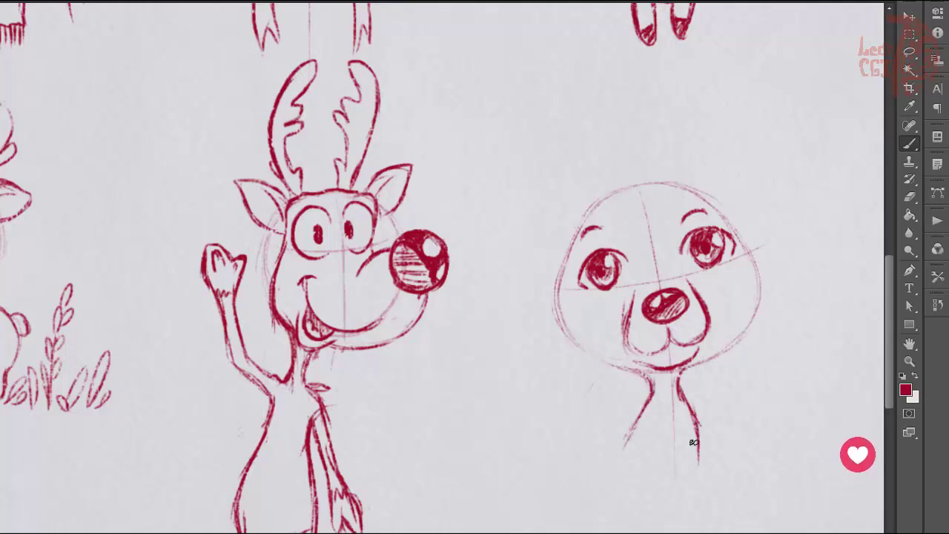
Draw the chest, sitting body, front and right legs, and a small tail.
left_click_drag(686, 402, 697, 470)
left_click_drag(659, 436, 644, 523)
left_click_drag(636, 482, 652, 525)
left_click_drag(657, 441, 688, 512)
left_click_drag(697, 444, 700, 504)
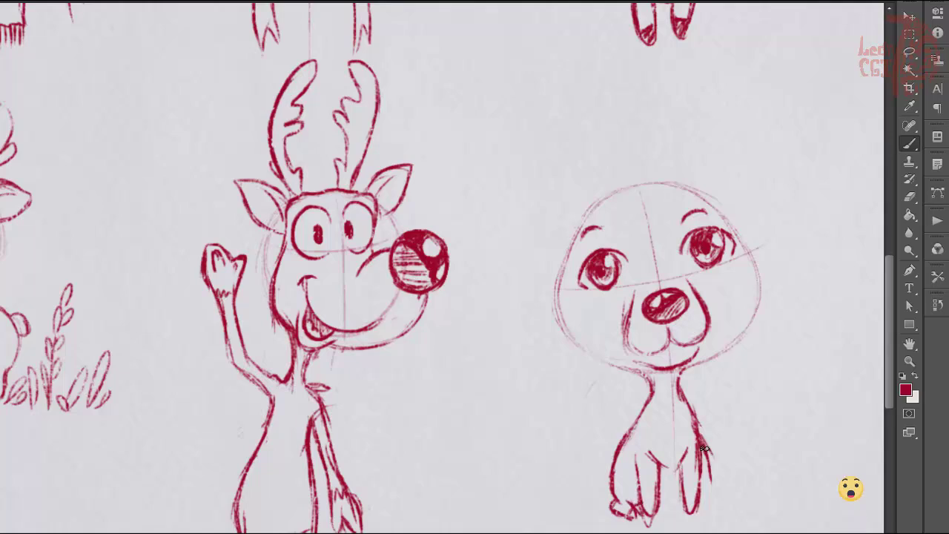
left_click_drag(703, 448, 701, 505)
mouse_move(612, 462)
left_mouse_down()
mouse_move(587, 476)
mouse_move(611, 493)
left_mouse_up()
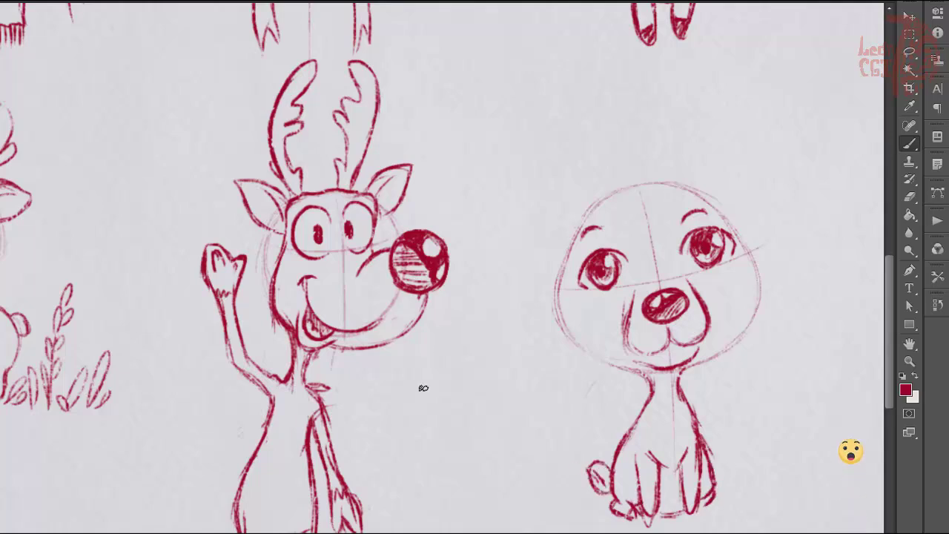
Erase the baby deer's eyes and redraw the right eye with inner detail.
key("e")
left_click_drag(585, 260, 622, 285)
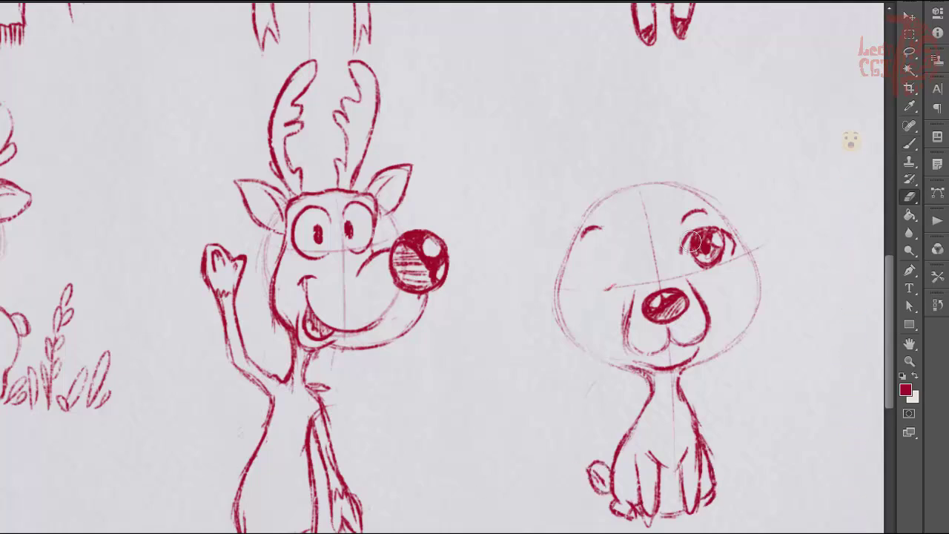
mouse_move(690, 234)
left_mouse_down()
mouse_move(730, 256)
mouse_move(708, 271)
left_mouse_up()
key("b")
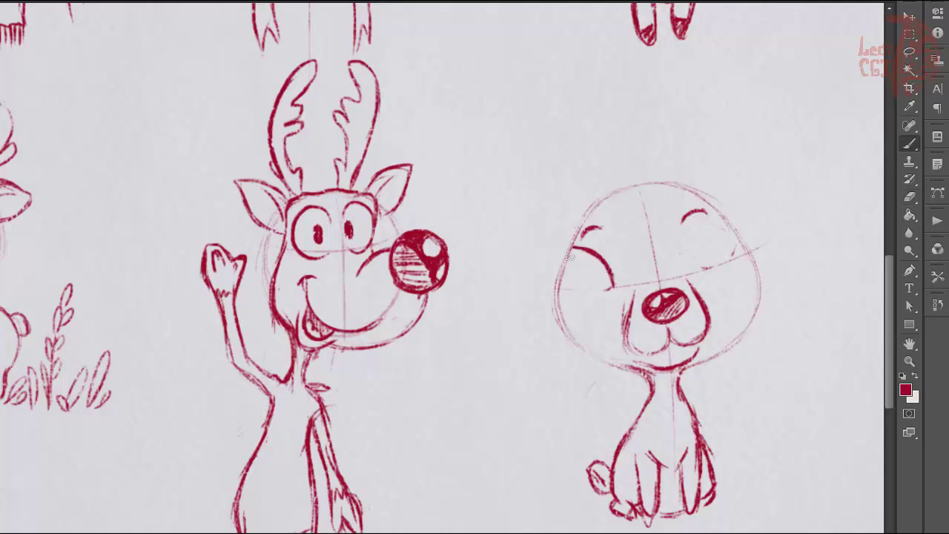
left_click_drag(722, 216, 700, 258)
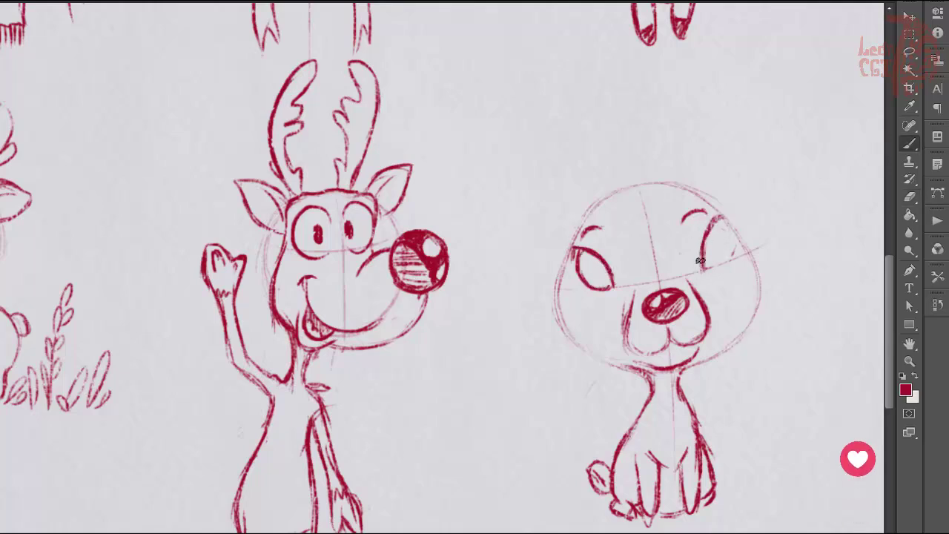
key("e")
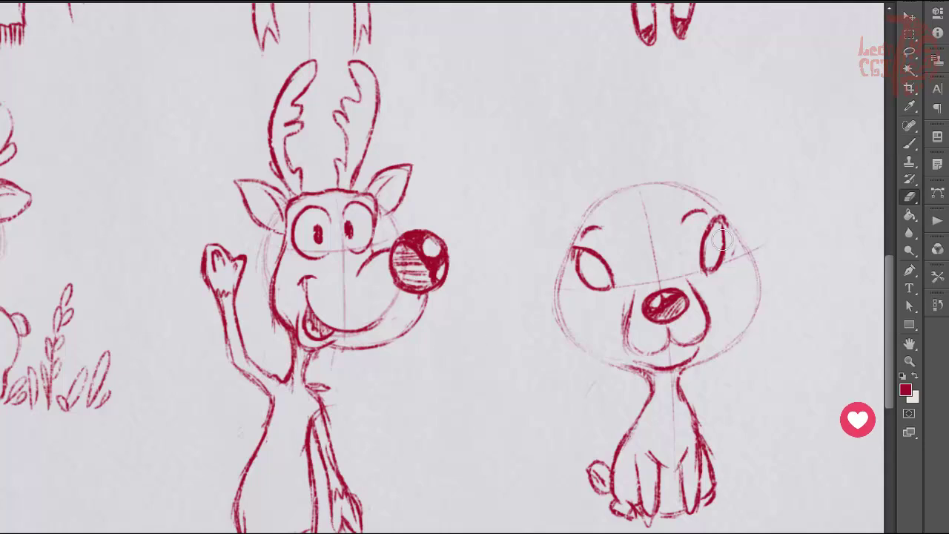
key("b")
left_click_drag(726, 252, 721, 232)
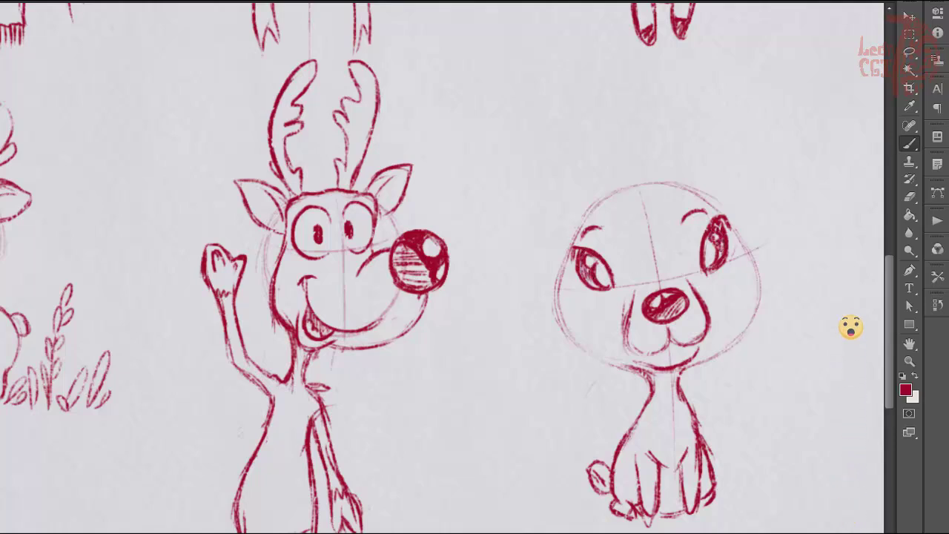
key("e")
key("b")
key("e")
key("b")
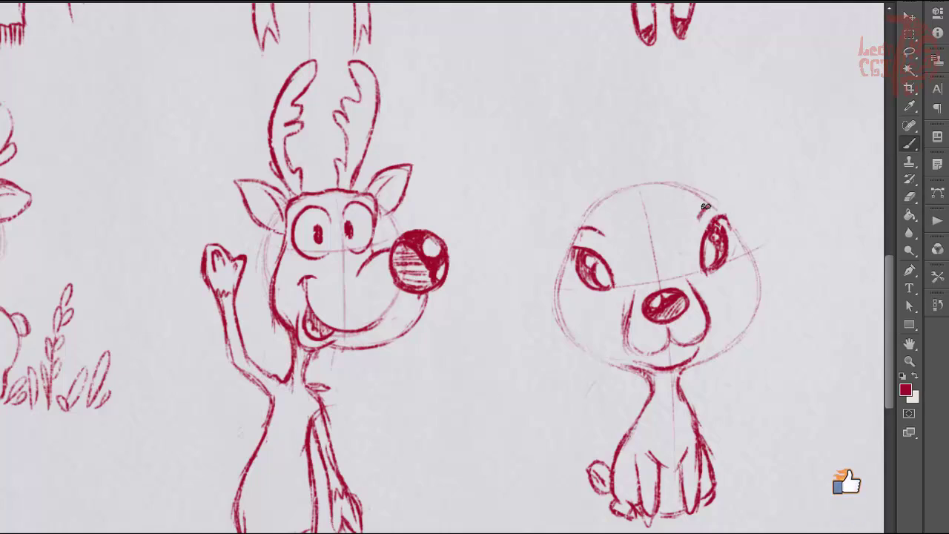
Strengthen the head outline on the left, right and top.
mouse_move(570, 241)
left_mouse_down()
mouse_move(568, 339)
mouse_move(620, 366)
left_mouse_up()
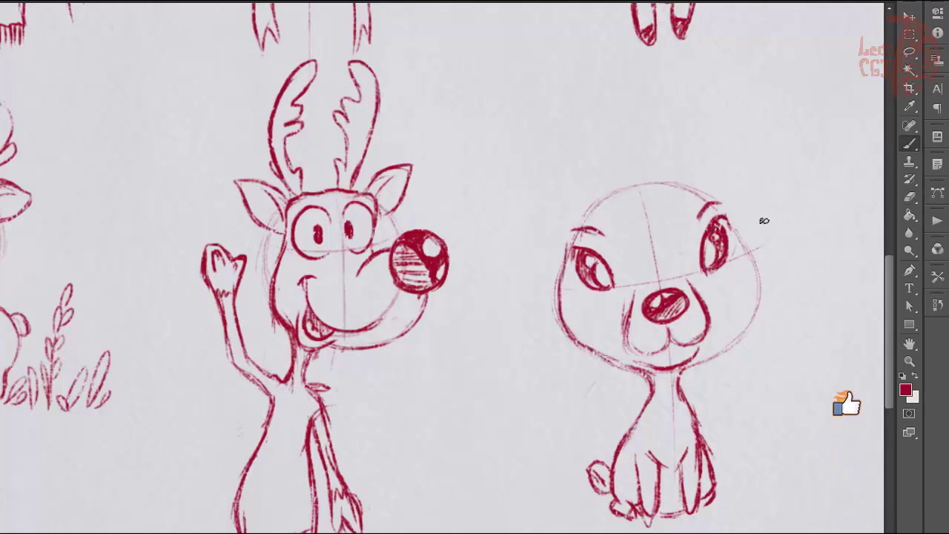
left_click_drag(749, 274, 715, 350)
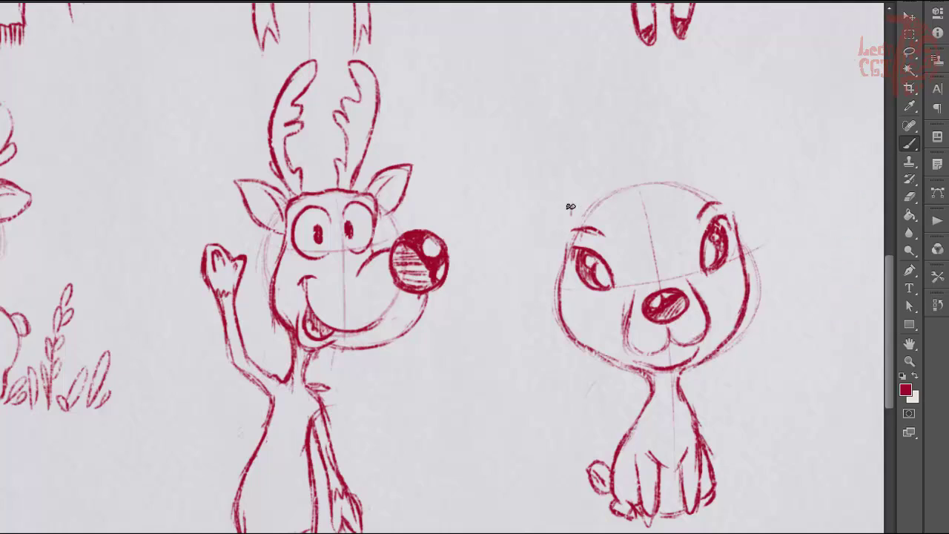
left_click_drag(634, 180, 688, 189)
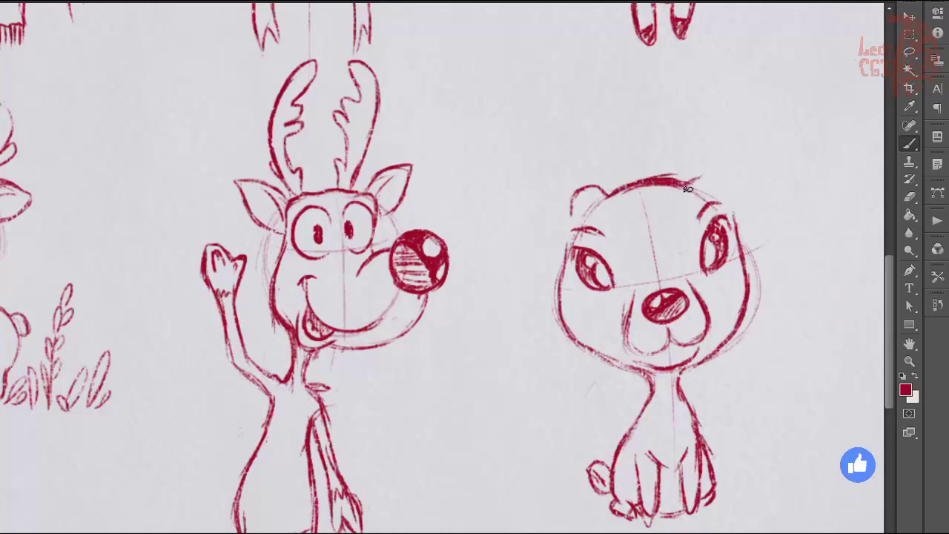
key("e")
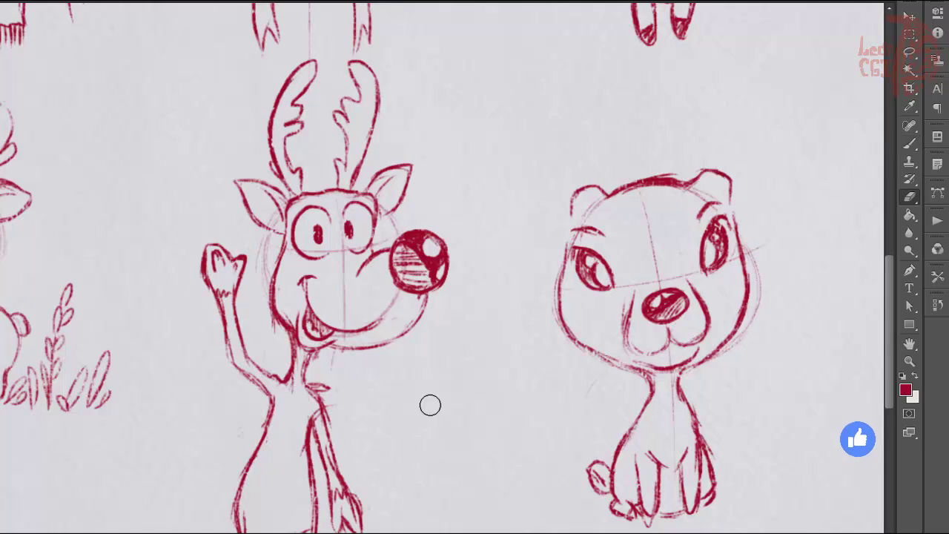
key("b")
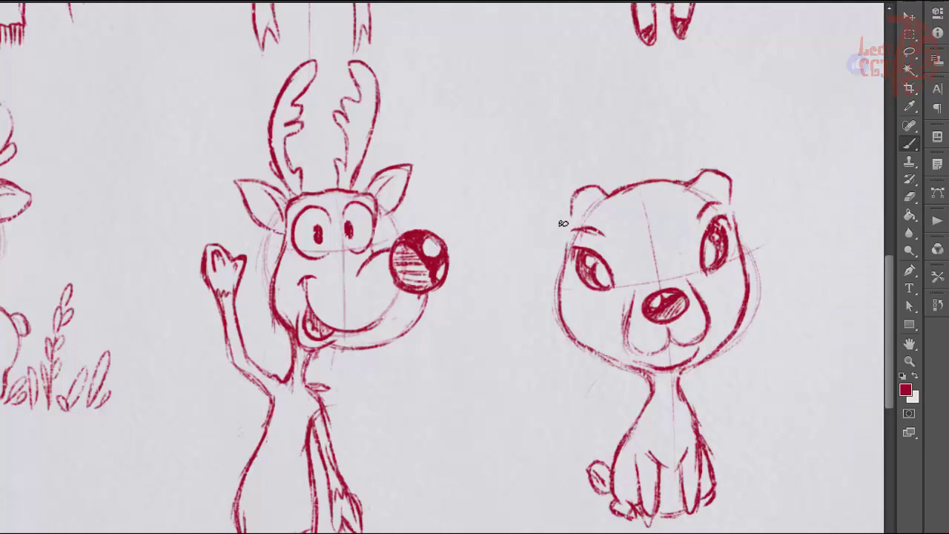
Draw rounded left and right ears and branching antlers on the cub.
left_click_drag(511, 210, 561, 237)
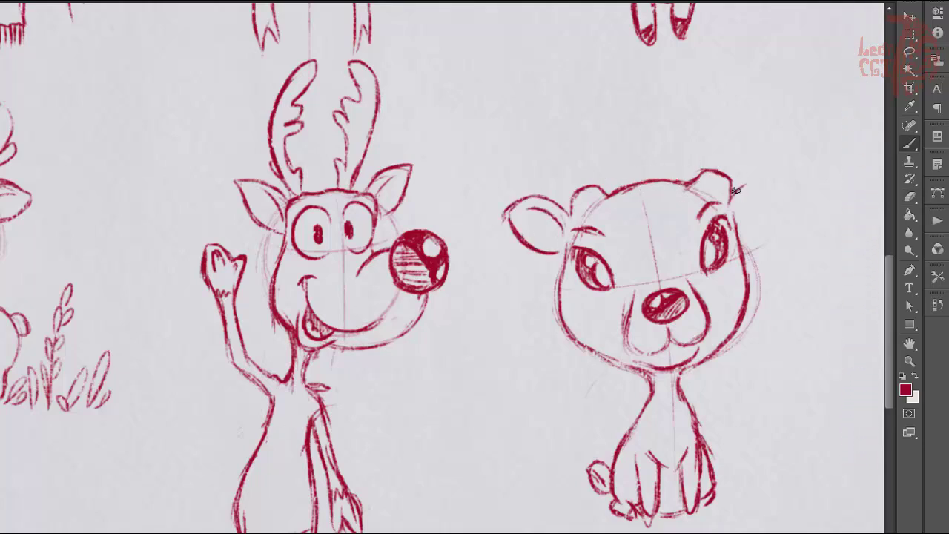
mouse_move(562, 172)
left_mouse_down()
mouse_move(541, 148)
mouse_move(597, 141)
mouse_move(586, 182)
left_mouse_up()
mouse_move(711, 172)
left_mouse_down()
mouse_move(688, 137)
mouse_move(713, 92)
mouse_move(742, 152)
left_mouse_up()
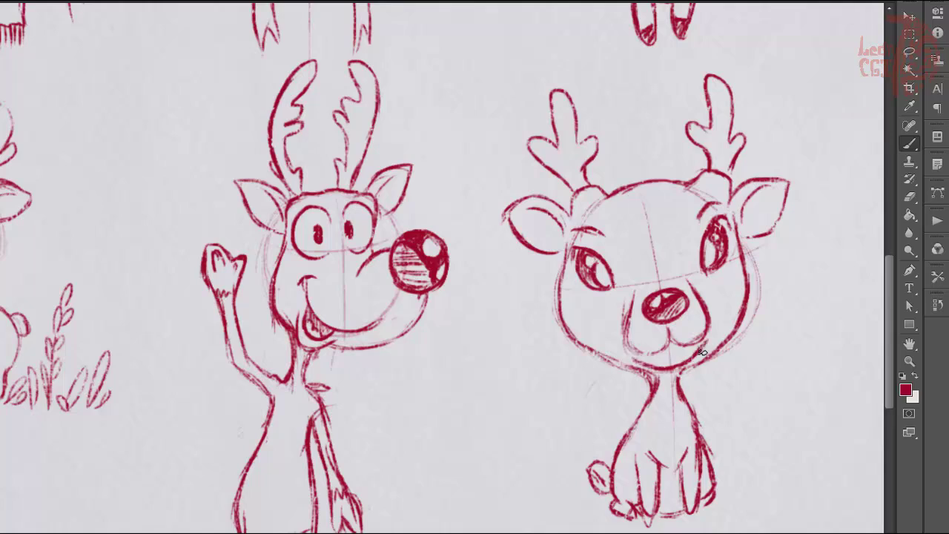
In the blank space below the deer, draw an oval reindeer head with eyes and pupils.
scroll(270, 509, "down", 5)
scroll(271, 509, "left", 3)
scroll(339, 386, "down", 3)
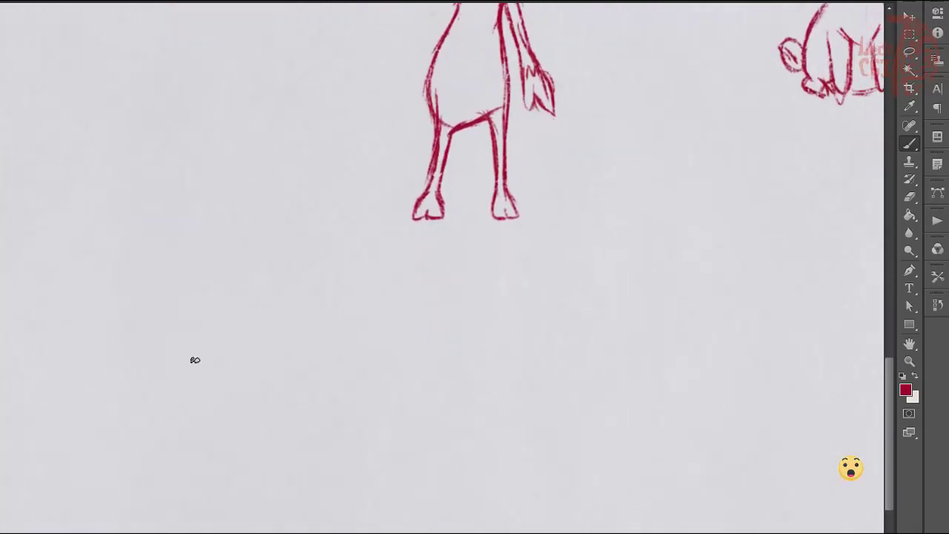
scroll(149, 171, "right", 1)
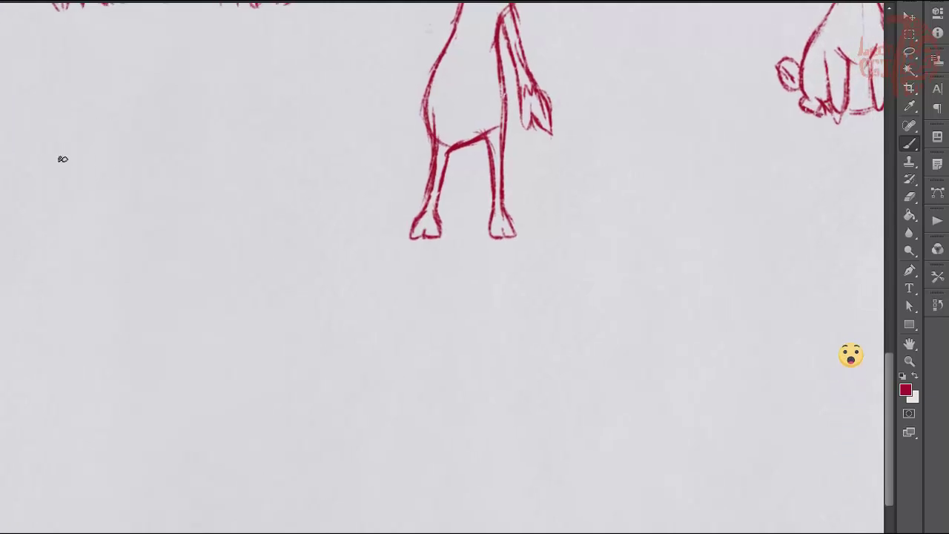
left_click_drag(53, 160, 113, 106)
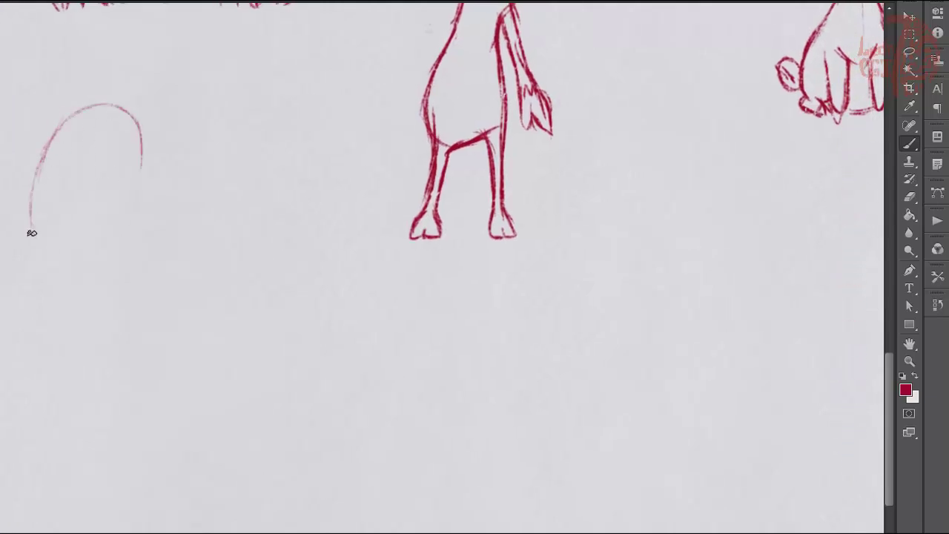
left_click_drag(31, 233, 136, 173)
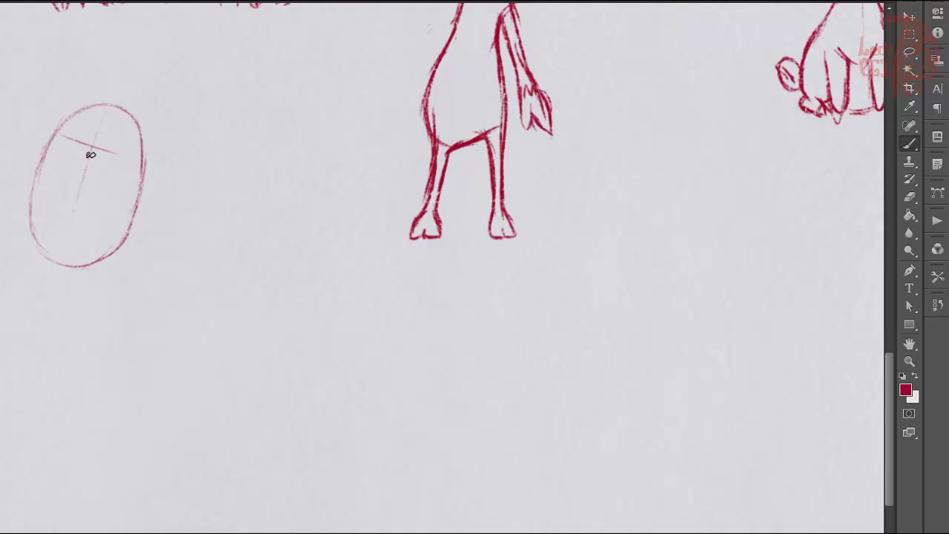
mouse_move(87, 132)
left_mouse_down()
mouse_move(67, 140)
mouse_move(117, 128)
mouse_move(78, 132)
left_mouse_up()
left_click_drag(111, 136, 115, 139)
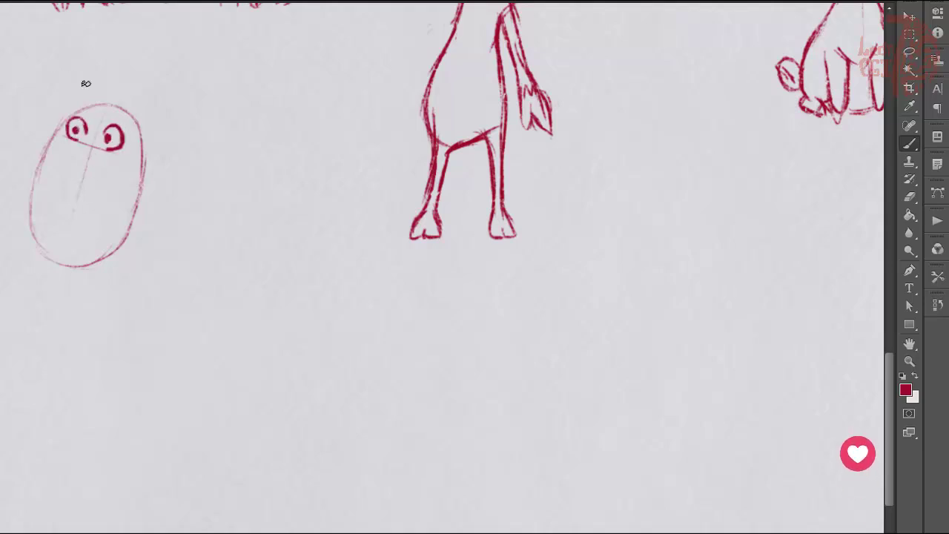
left_click_drag(62, 122, 46, 157)
left_click_drag(135, 141, 137, 169)
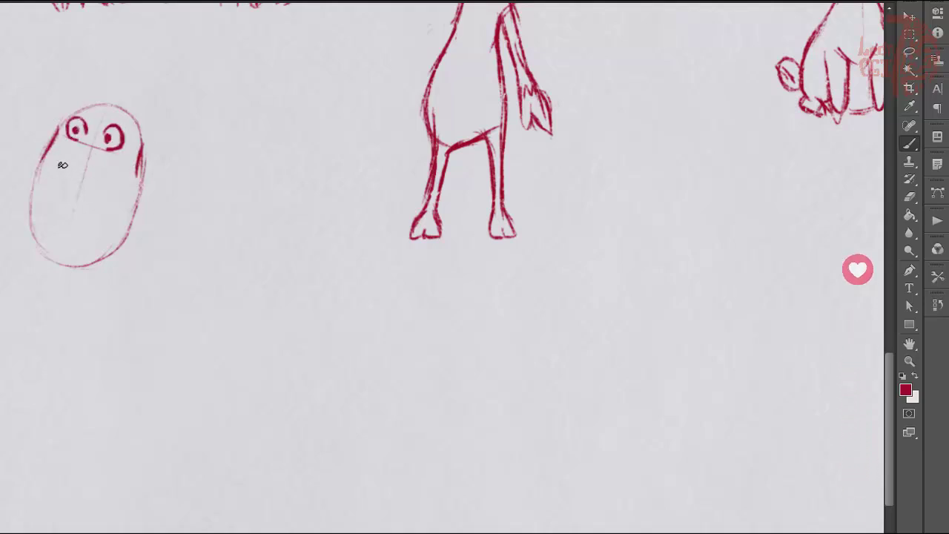
Retrace the head edges and add two ears and two antlers.
left_click_drag(115, 113, 132, 125)
left_click_drag(61, 109, 53, 135)
left_click_drag(140, 129, 141, 146)
left_click_drag(59, 113, 52, 85)
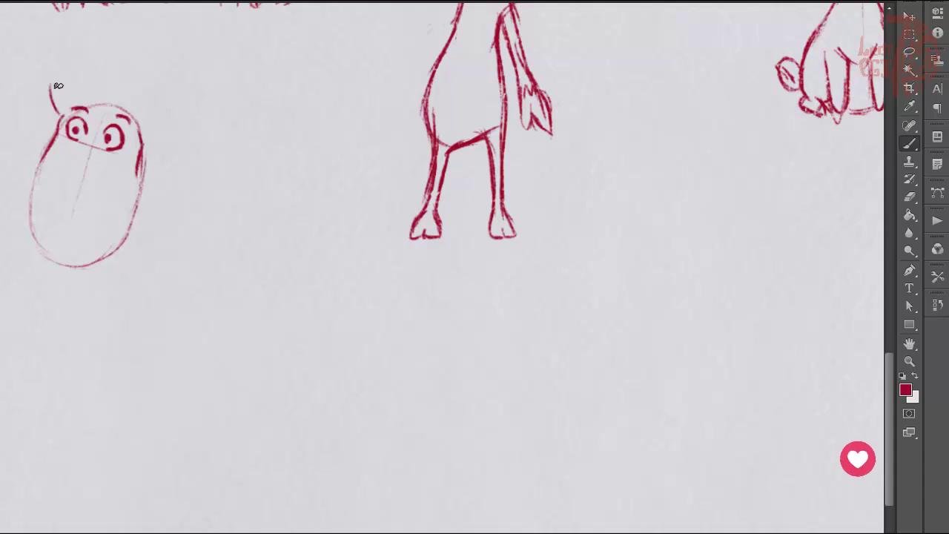
left_click_drag(137, 117, 157, 138)
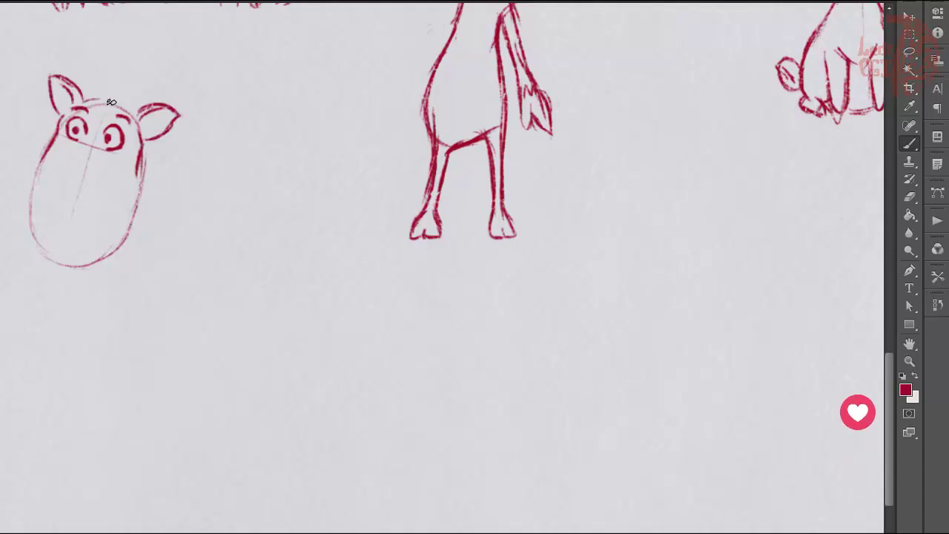
mouse_move(134, 102)
left_mouse_down()
mouse_move(92, 106)
mouse_move(77, 68)
mouse_move(103, 74)
left_mouse_up()
mouse_move(106, 75)
left_mouse_down()
mouse_move(113, 97)
mouse_move(148, 50)
left_mouse_up()
left_click_drag(130, 104, 153, 92)
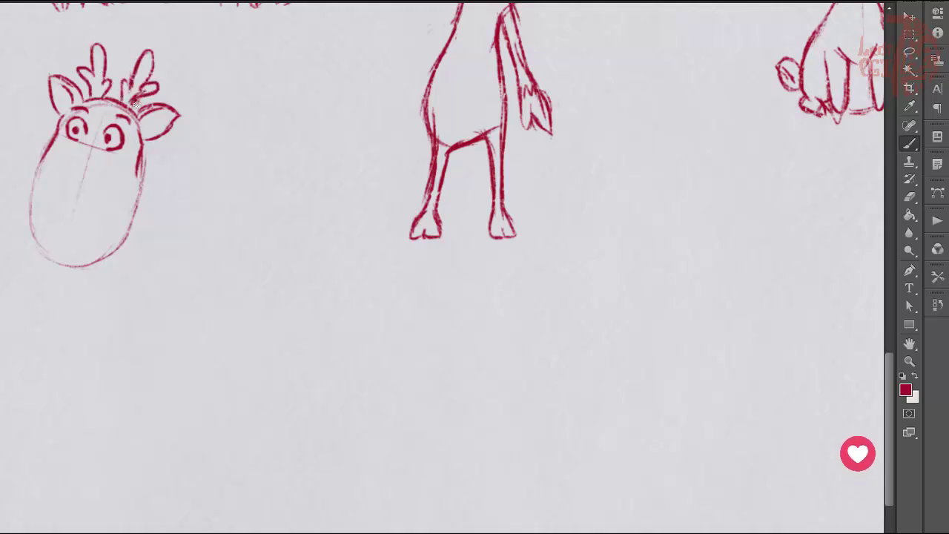
Sketch the cheeks and wide muzzle with a densely hatched open mouth.
left_click_drag(42, 158, 33, 191)
left_click_drag(137, 166, 138, 191)
mouse_move(97, 177)
left_mouse_down()
mouse_move(37, 193)
mouse_move(75, 255)
left_mouse_up()
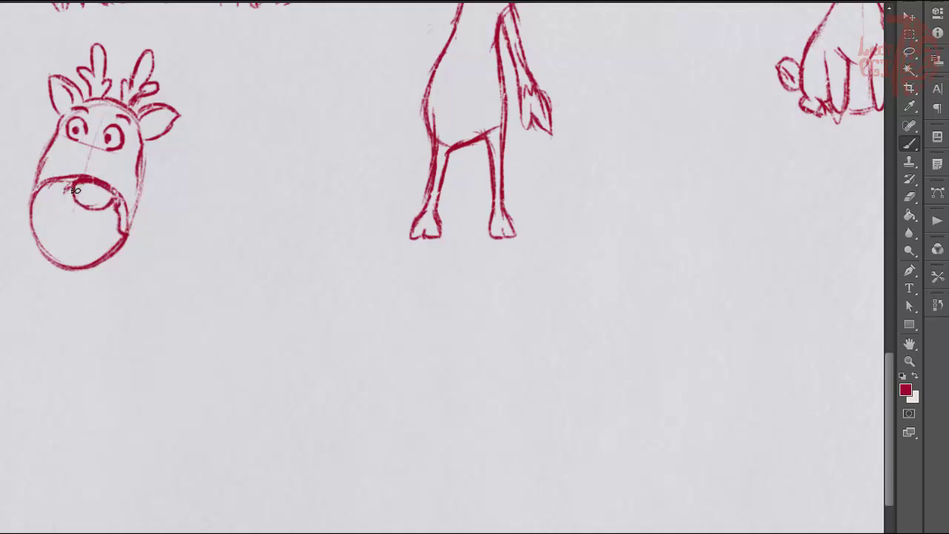
left_click_drag(74, 190, 34, 200)
mouse_move(116, 232)
left_mouse_down()
mouse_move(96, 199)
mouse_move(34, 200)
mouse_move(111, 234)
mouse_move(86, 216)
mouse_move(40, 245)
mouse_move(100, 245)
left_mouse_up()
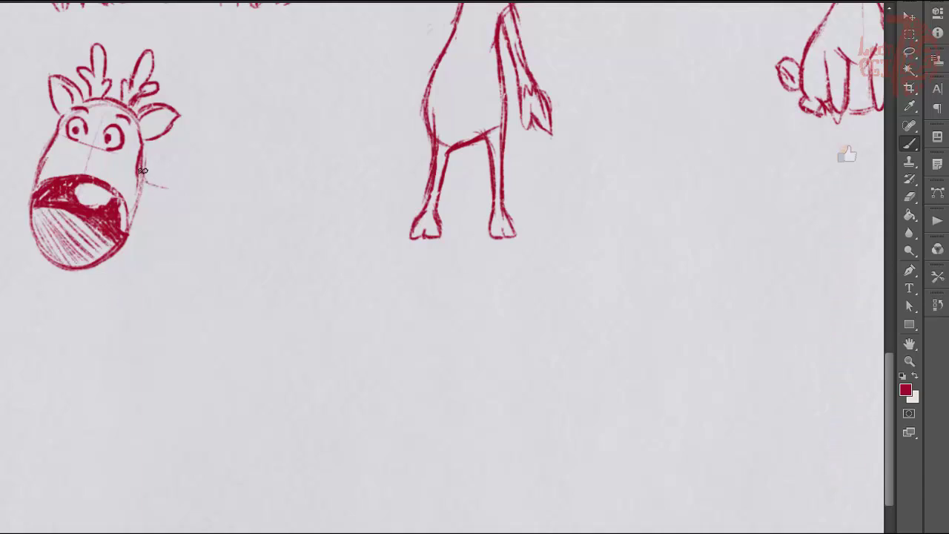
Draw the back and curled tufted tail, undo a stray line, then add the chest, belly and legs.
mouse_move(141, 182)
left_mouse_down()
mouse_move(275, 200)
mouse_move(261, 221)
left_mouse_up()
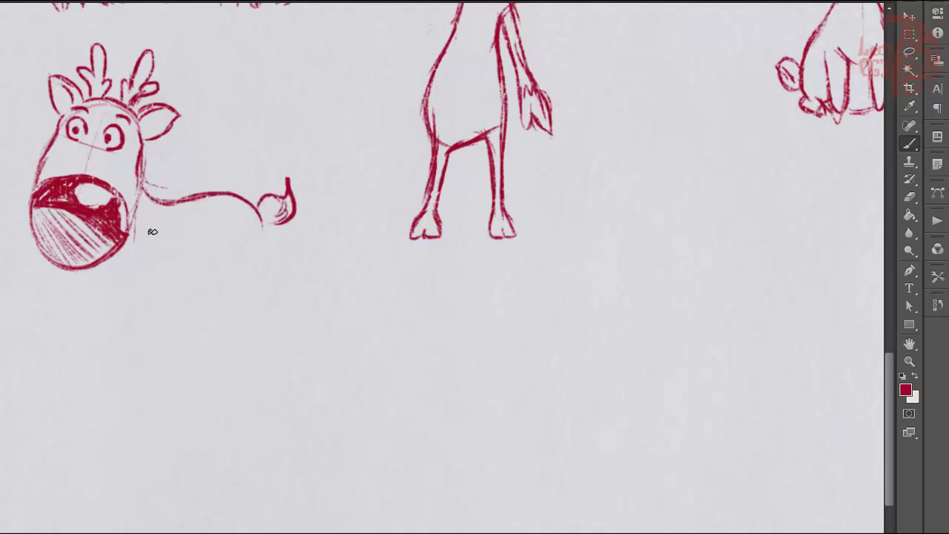
left_click_drag(138, 218, 137, 256)
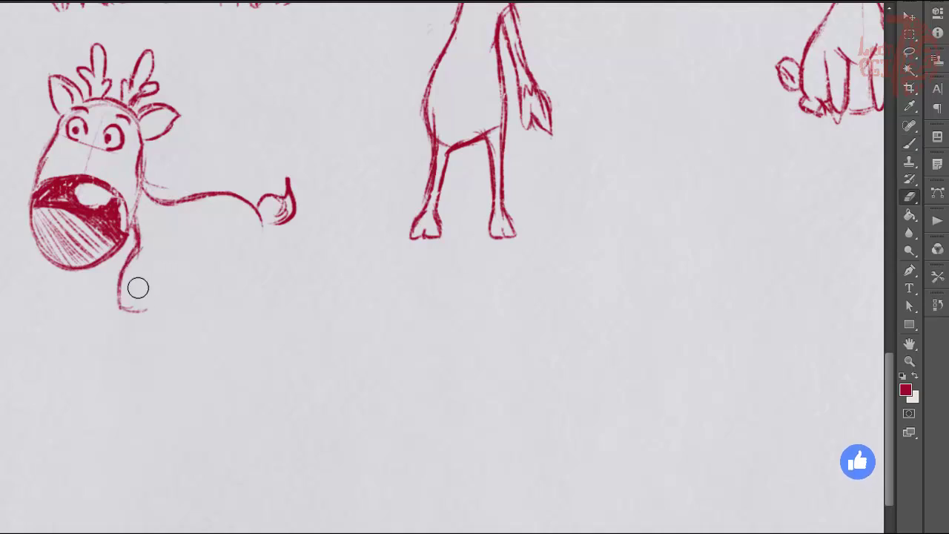
key("ctrl+z")
left_click_drag(138, 211, 133, 295)
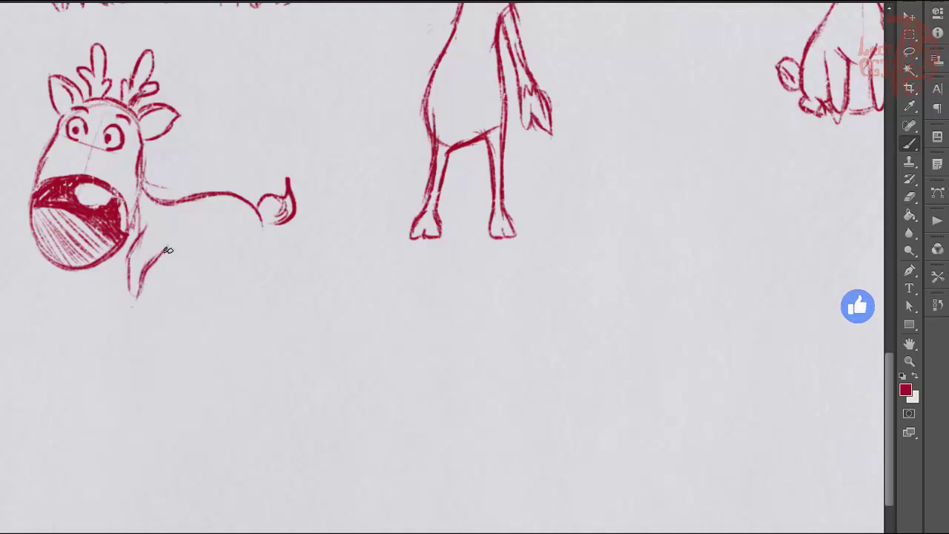
mouse_move(167, 245)
left_mouse_down()
mouse_move(197, 257)
mouse_move(252, 315)
left_mouse_up()
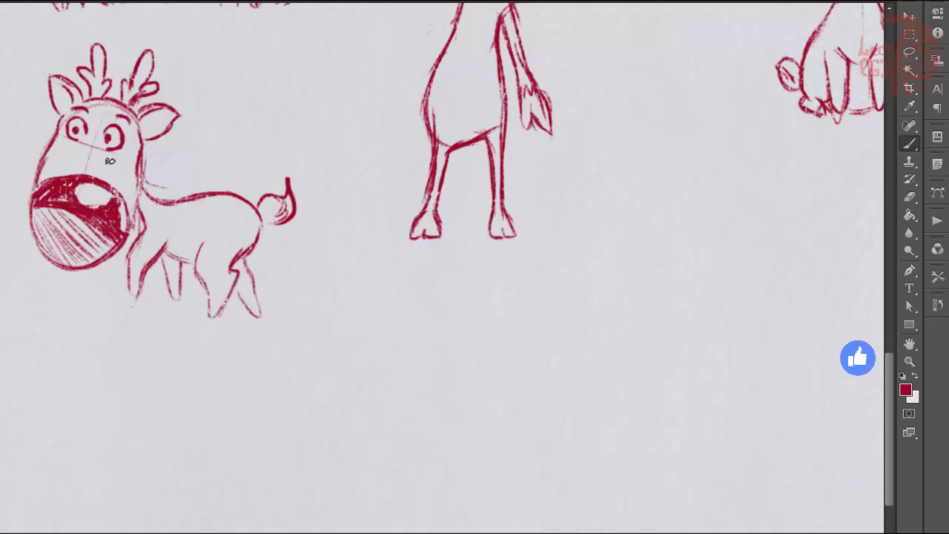
Outline a bell with sides and rim, crossed by a zigzag band.
scroll(460, 324, "right", 5)
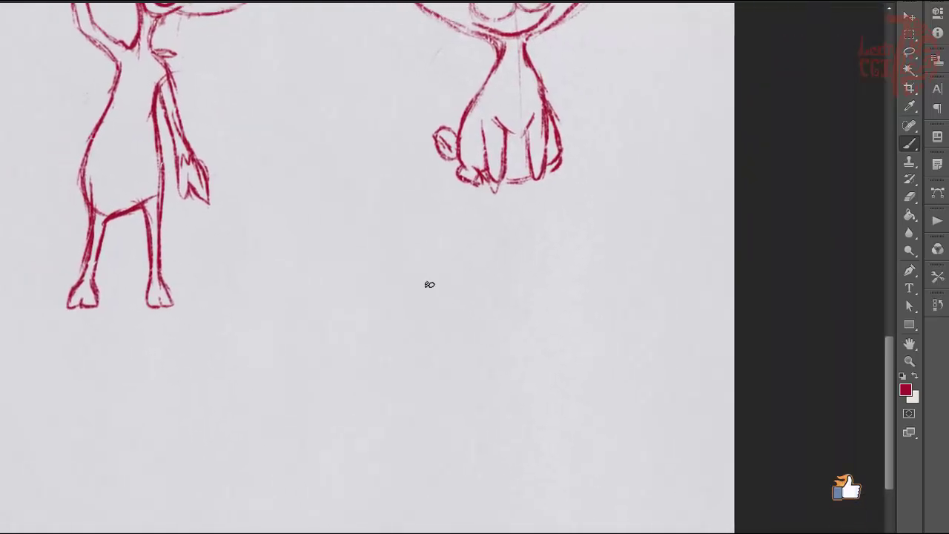
left_click_drag(256, 161, 350, 152)
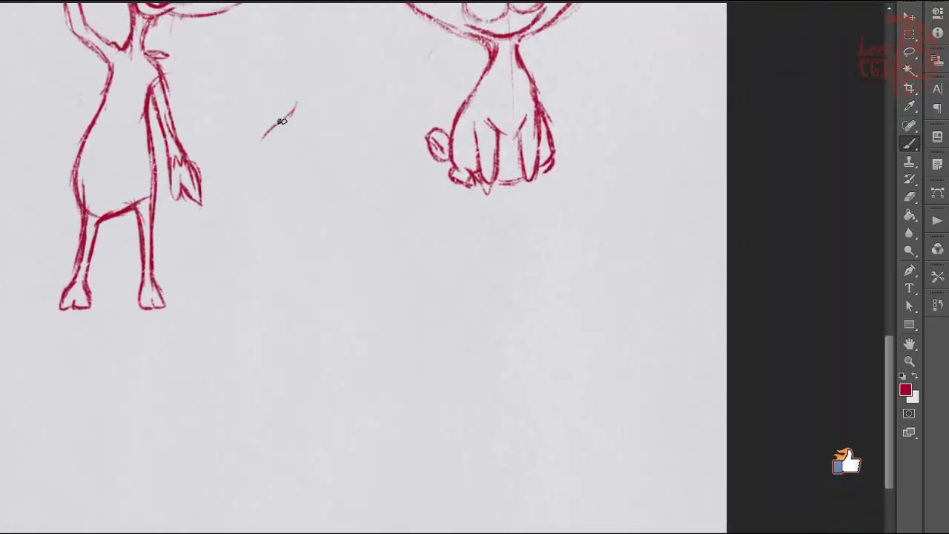
mouse_move(256, 144)
left_mouse_down()
mouse_move(265, 244)
mouse_move(355, 264)
left_mouse_up()
left_click_drag(354, 141, 371, 256)
mouse_move(295, 244)
left_mouse_down()
mouse_move(274, 244)
mouse_move(365, 234)
left_mouse_up()
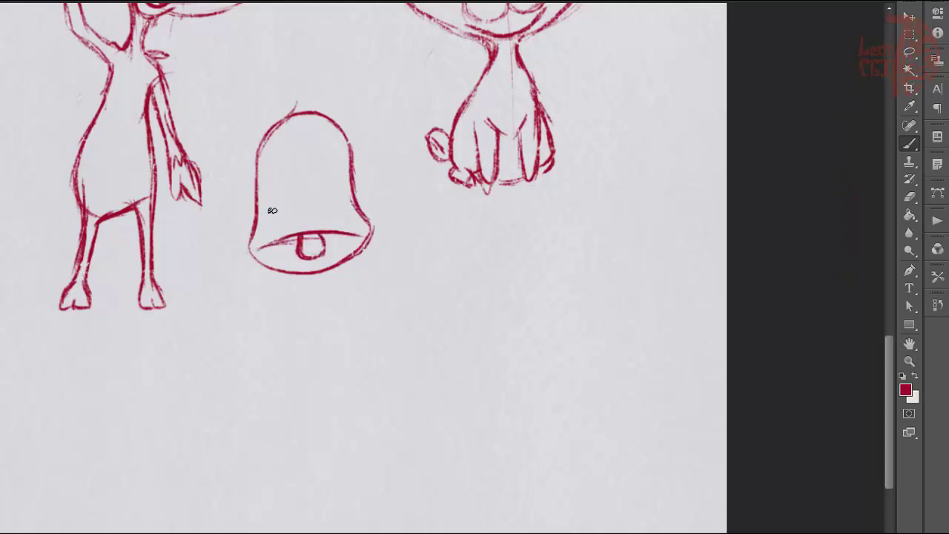
mouse_move(261, 205)
left_mouse_down()
mouse_move(338, 196)
mouse_move(352, 212)
left_mouse_up()
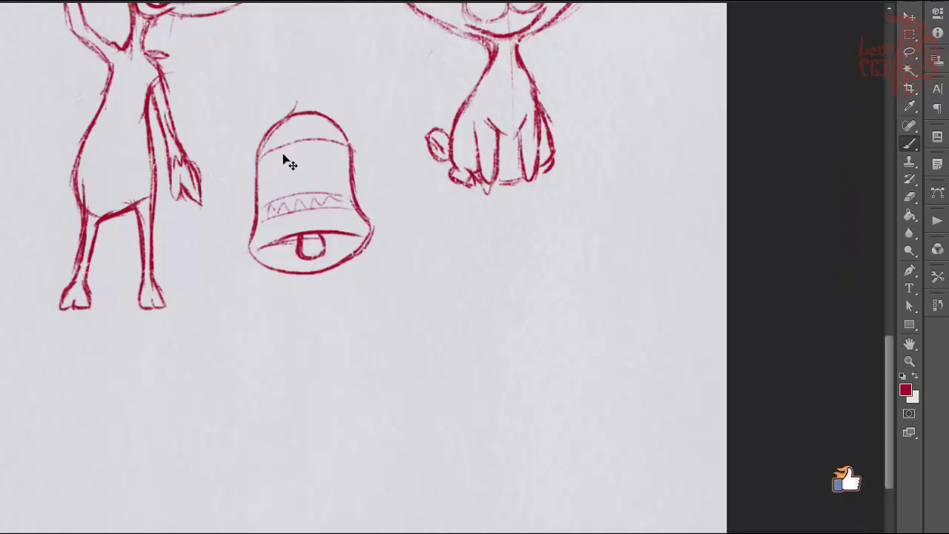
Add a band of circles, a hanging loop and rim shading, then a looping light cord below.
mouse_move(350, 166)
left_mouse_down()
mouse_move(258, 175)
mouse_move(282, 157)
mouse_move(354, 166)
left_mouse_up()
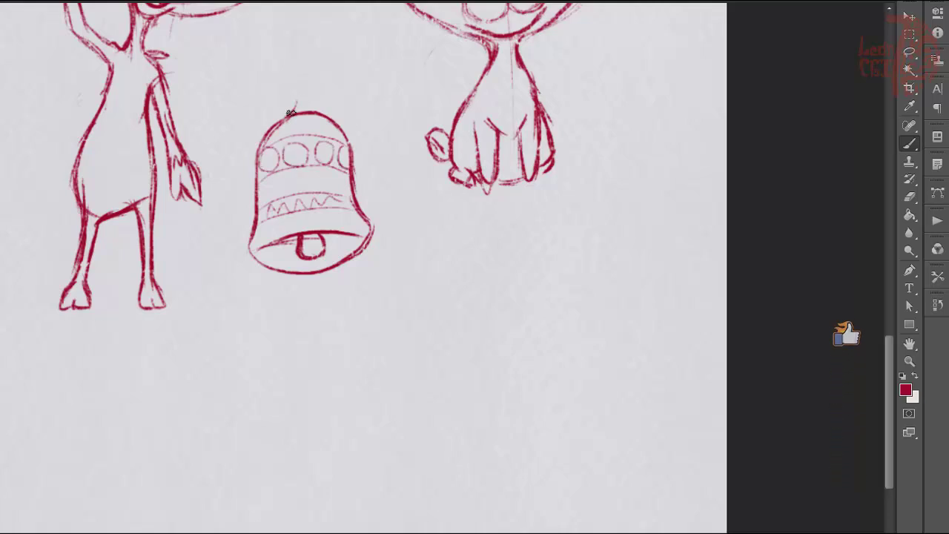
mouse_move(293, 110)
left_mouse_down()
mouse_move(312, 110)
mouse_move(304, 94)
left_mouse_up()
left_click_drag(261, 259, 289, 252)
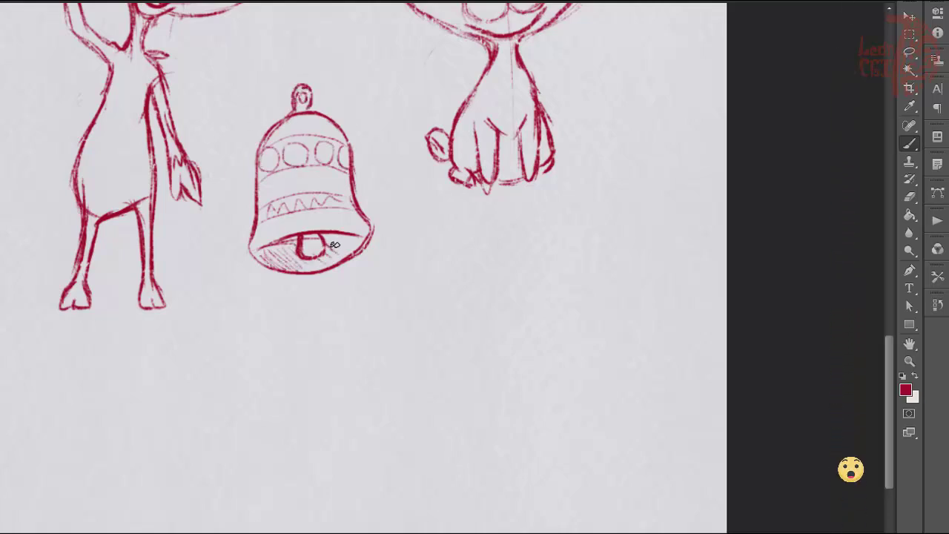
left_click_drag(295, 367, 328, 405)
mouse_move(359, 436)
left_mouse_down()
mouse_move(731, 33)
mouse_move(426, 351)
mouse_move(508, 360)
mouse_move(635, 307)
mouse_move(680, 160)
left_mouse_up()
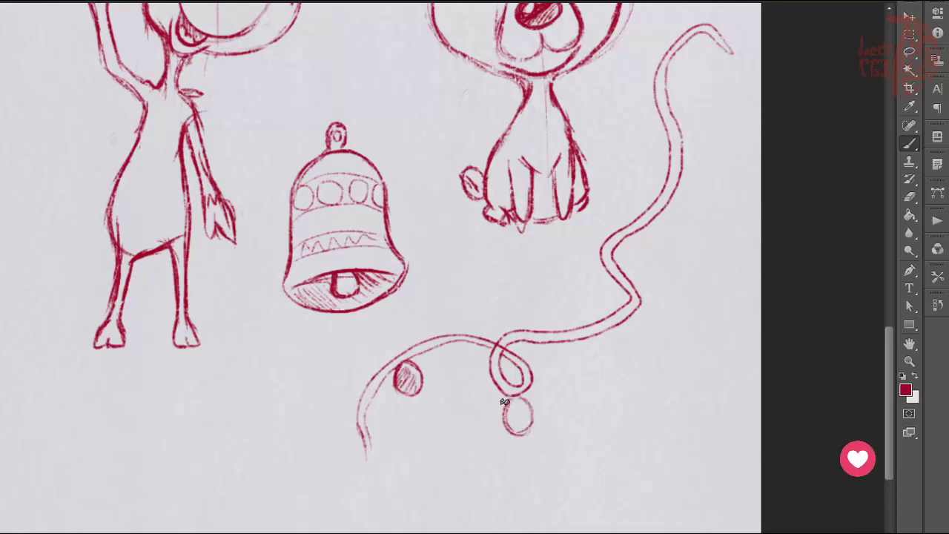
Add radiating shine strokes around the left and lower bulbs.
left_click_drag(418, 412, 427, 425)
left_click_drag(432, 371, 445, 364)
left_click_drag(390, 388, 368, 393)
left_click_drag(545, 409, 560, 402)
left_click_drag(528, 447, 530, 474)
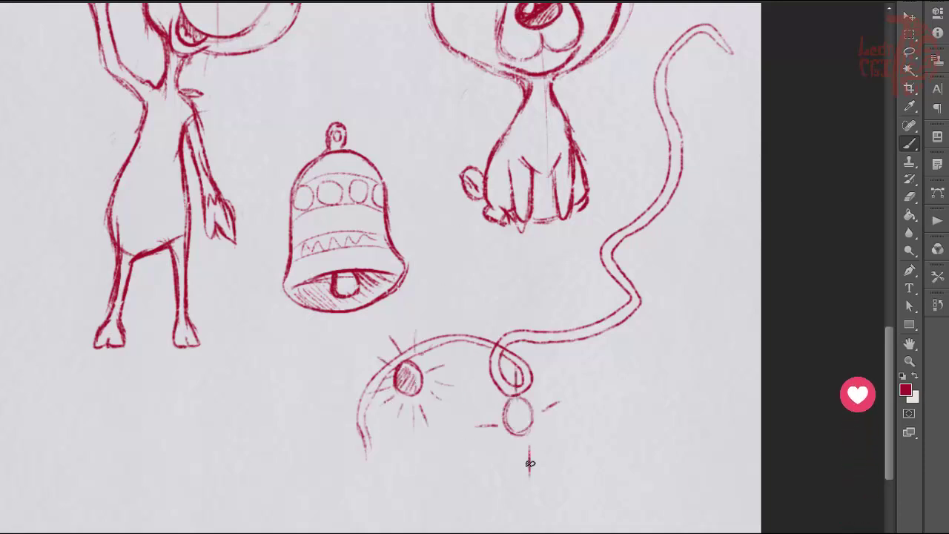
mouse_move(537, 387)
left_mouse_down()
mouse_move(555, 375)
mouse_move(560, 384)
left_mouse_up()
left_click_drag(552, 427, 568, 442)
left_click_drag(511, 439, 486, 469)
left_click_drag(490, 406, 465, 397)
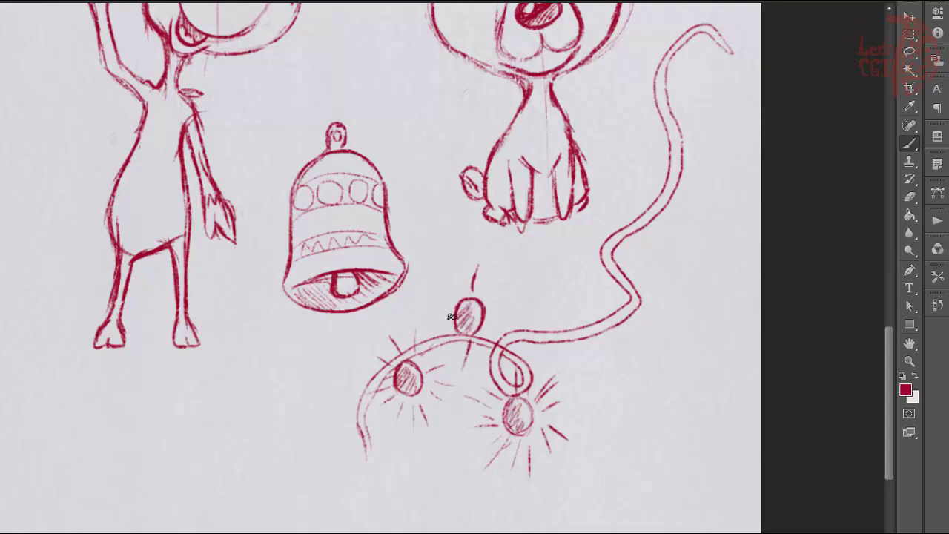
Surround the top bulb with glow strokes.
left_click_drag(450, 313, 405, 314)
left_click_drag(490, 315, 516, 317)
left_click_drag(463, 291, 459, 266)
left_click_drag(475, 289, 473, 264)
left_click_drag(486, 292, 495, 267)
left_click_drag(454, 297, 442, 280)
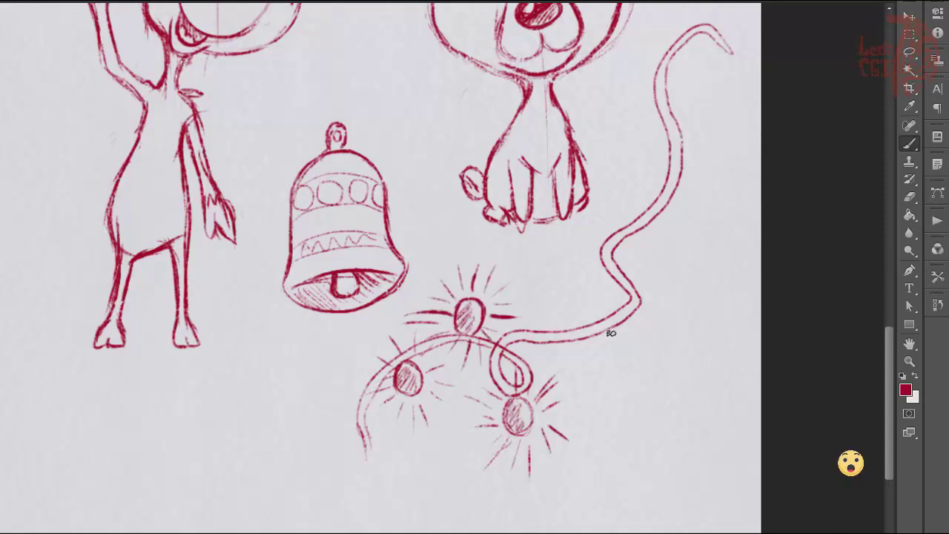
Draw a smiling bulb at the cord's end with shine strokes around it.
mouse_move(610, 333)
left_mouse_down()
mouse_move(611, 348)
mouse_move(624, 346)
left_mouse_up()
left_click_drag(610, 355, 629, 353)
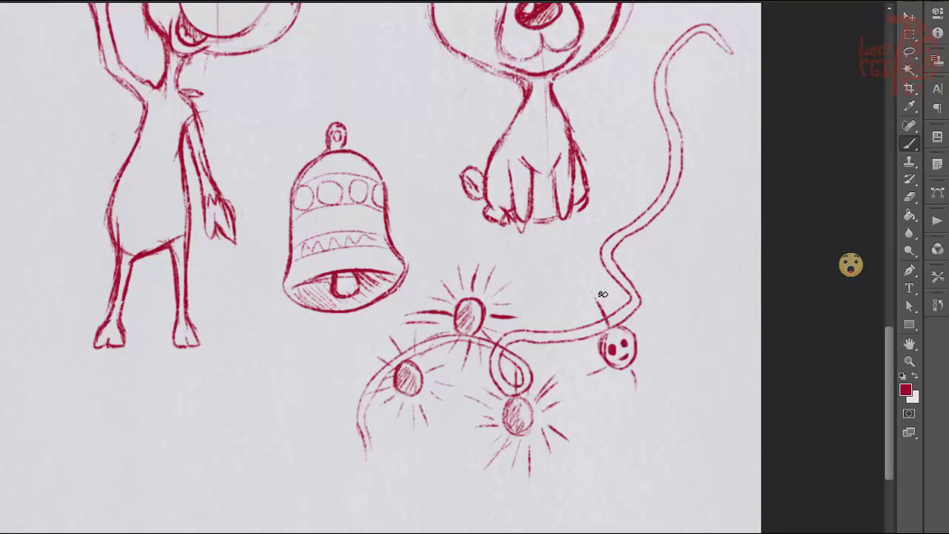
left_click_drag(605, 319, 593, 303)
left_click_drag(645, 326, 666, 312)
mouse_move(645, 340)
left_mouse_down()
mouse_move(674, 334)
mouse_move(666, 372)
left_mouse_up()
left_click_drag(635, 371, 636, 387)
left_click_drag(612, 372, 606, 395)
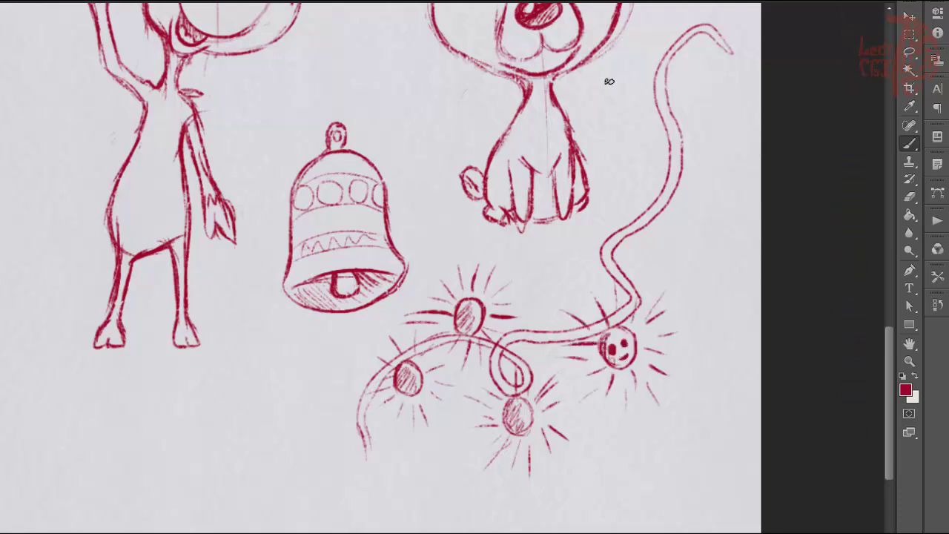
Add more glow strokes beside the cord and shine rays around the new bulb.
mouse_move(628, 221)
left_mouse_down()
mouse_move(613, 199)
mouse_move(679, 188)
left_mouse_up()
left_click_drag(603, 210, 575, 230)
left_click_drag(665, 177, 691, 163)
left_click_drag(660, 211, 697, 232)
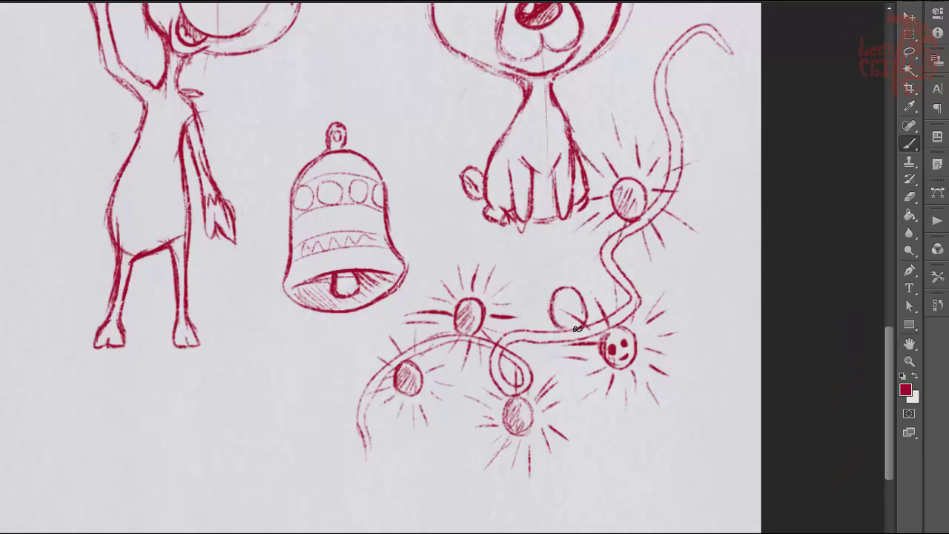
left_click_drag(574, 341, 585, 375)
left_click_drag(586, 286, 594, 256)
left_click_drag(545, 319, 520, 327)
left_click_drag(582, 272, 580, 251)
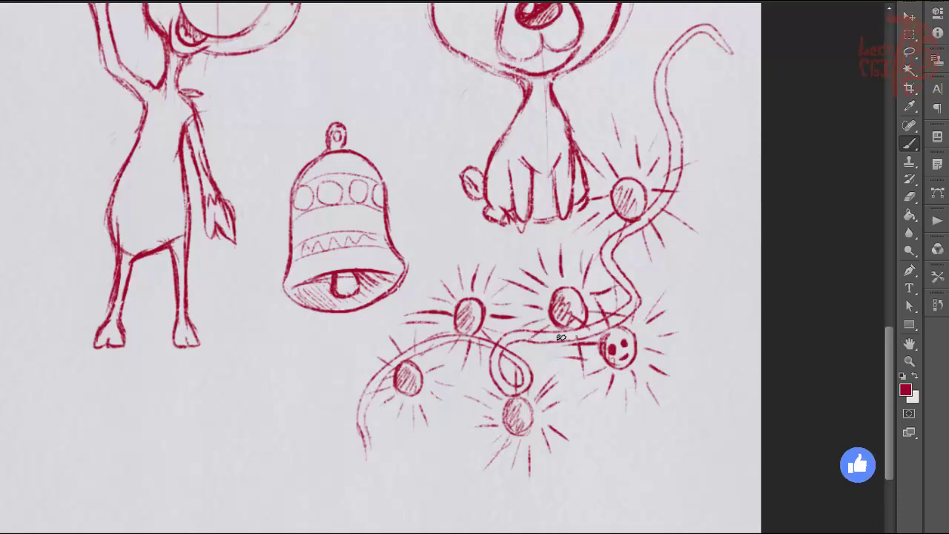
left_click_drag(599, 304, 638, 301)
left_click_drag(593, 281, 614, 264)
Draw a hatched bulb at the cord's upper end with glow rays.
mouse_move(690, 113)
left_mouse_down()
mouse_move(720, 144)
mouse_move(756, 119)
mouse_move(751, 172)
left_mouse_up()
left_click_drag(730, 90, 742, 71)
left_click_drag(685, 104, 671, 68)
left_click_drag(678, 111, 652, 94)
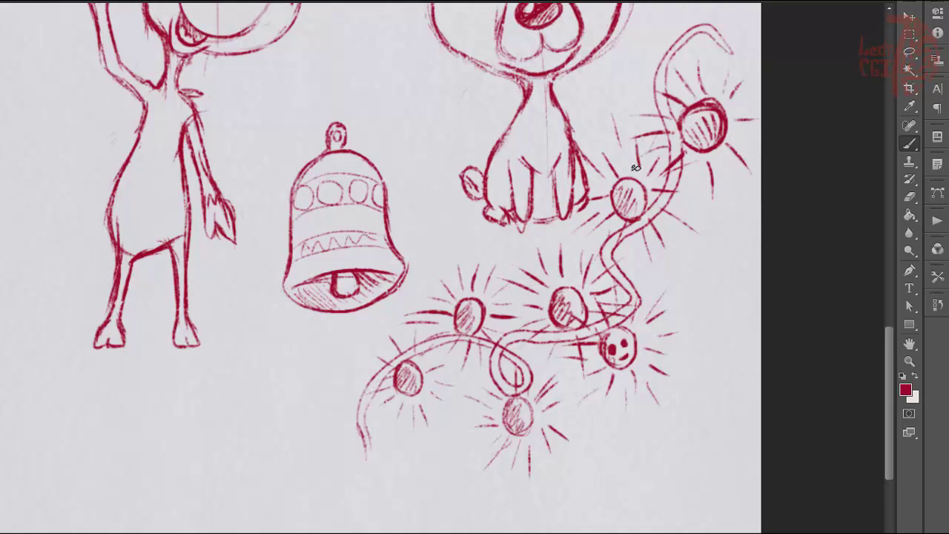
Draw a long wavy cord below the reindeer and Lasso-move it up and left.
scroll(445, 388, "down", 3)
scroll(244, 498, "up", 2)
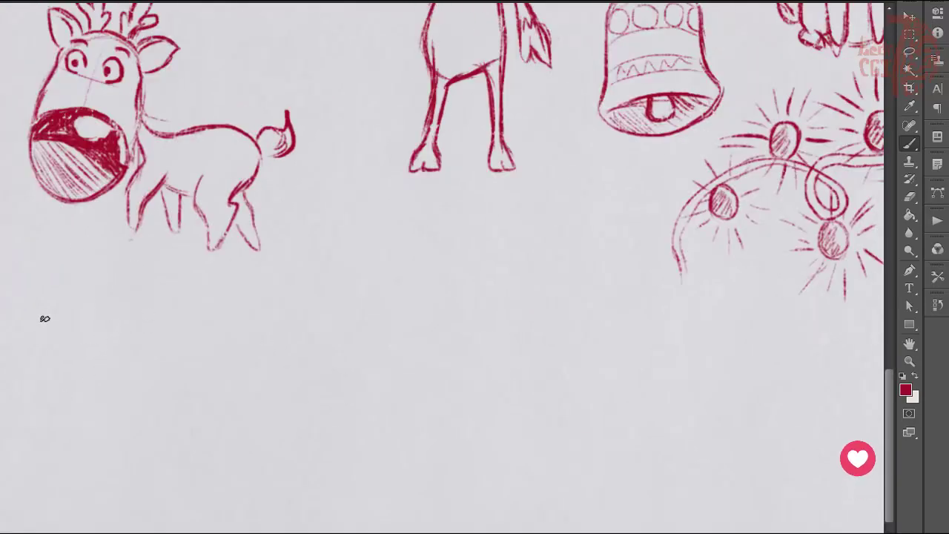
left_click_drag(22, 324, 265, 332)
key("ctrl+z")
left_click_drag(31, 304, 479, 278)
key("l")
mouse_move(22, 332)
left_mouse_down()
mouse_move(115, 421)
mouse_move(23, 330)
left_mouse_up()
key("v")
left_click_drag(201, 421, 188, 379)
key("ctrl+d")
key("b")
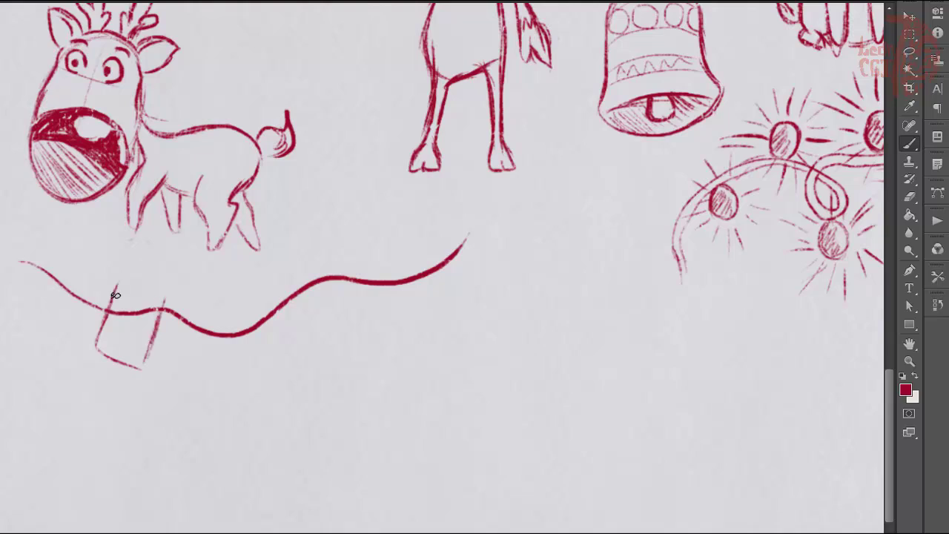
Erase the cord inside the first cap, add its mouth, and draw a hatched second cap.
key("e")
mouse_move(152, 310)
left_mouse_down()
mouse_move(141, 315)
mouse_move(159, 305)
left_mouse_up()
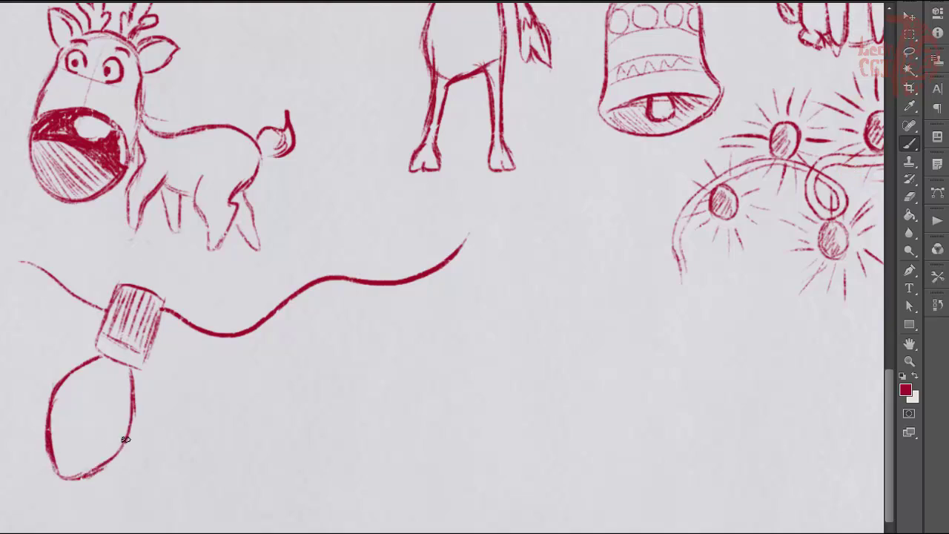
left_click_drag(74, 437, 72, 429)
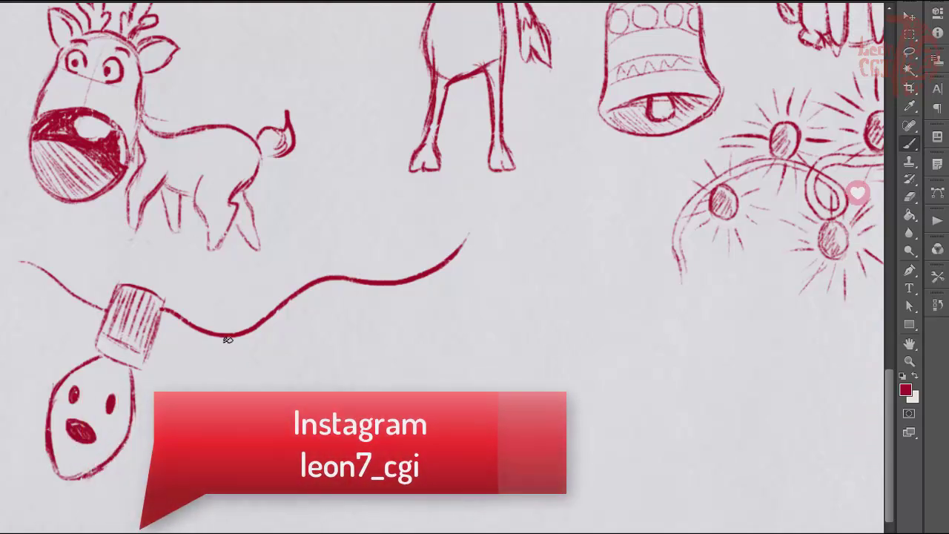
mouse_move(215, 315)
left_mouse_down()
mouse_move(227, 365)
mouse_move(222, 355)
left_mouse_up()
left_click_drag(222, 289, 281, 349)
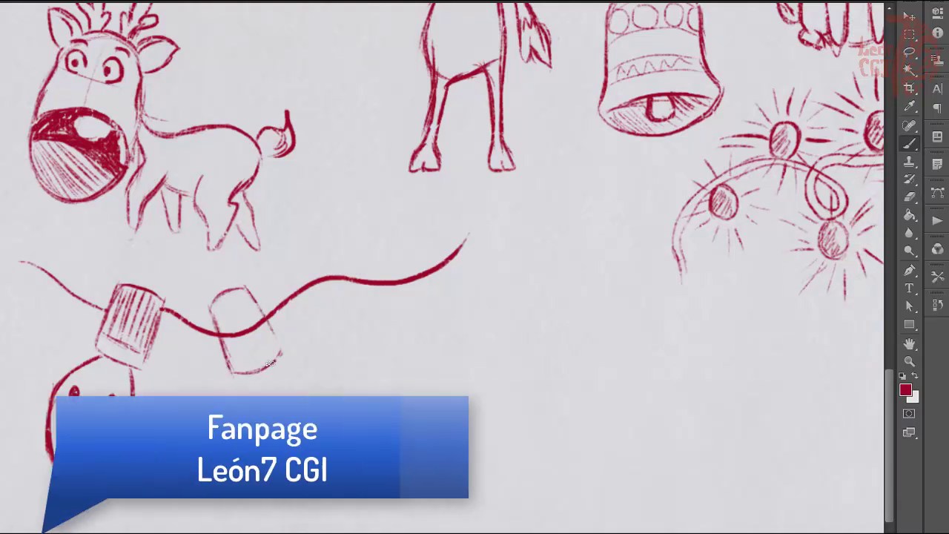
key("e")
left_click_drag(261, 317, 222, 335)
key("b")
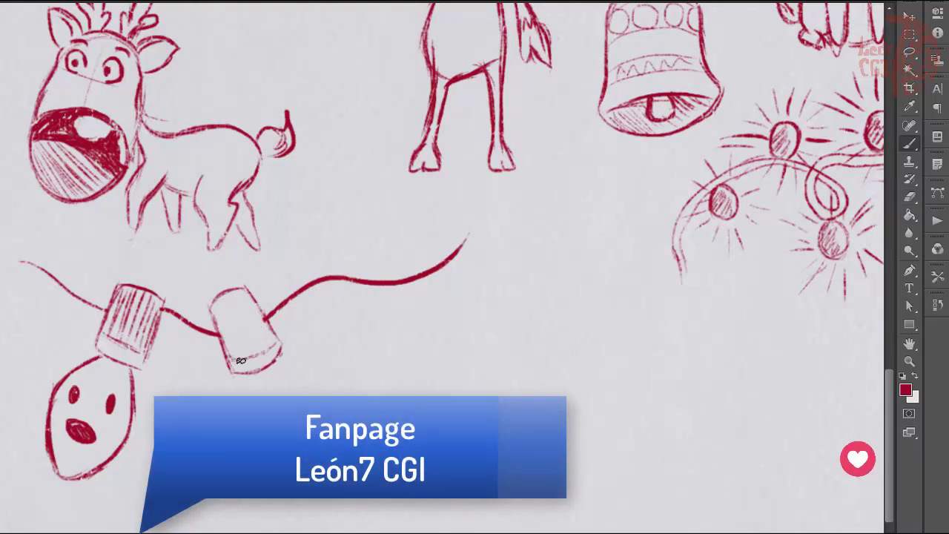
left_click_drag(215, 298, 224, 349)
mouse_move(245, 293)
left_mouse_down()
mouse_move(252, 367)
mouse_move(227, 396)
left_mouse_up()
Give the second bulb a body, two eyes with a pupil and a round mouth.
left_click_drag(279, 363, 318, 396)
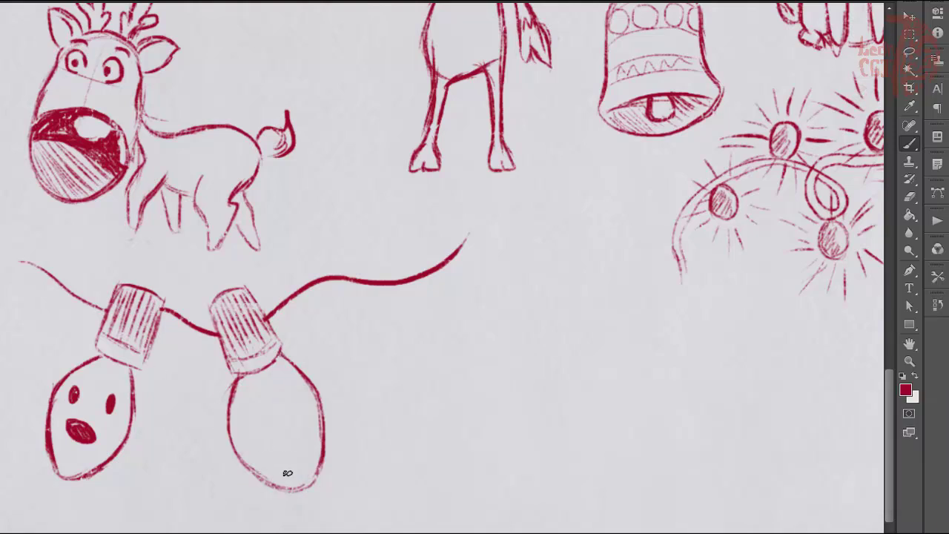
left_click_drag(250, 392, 290, 374)
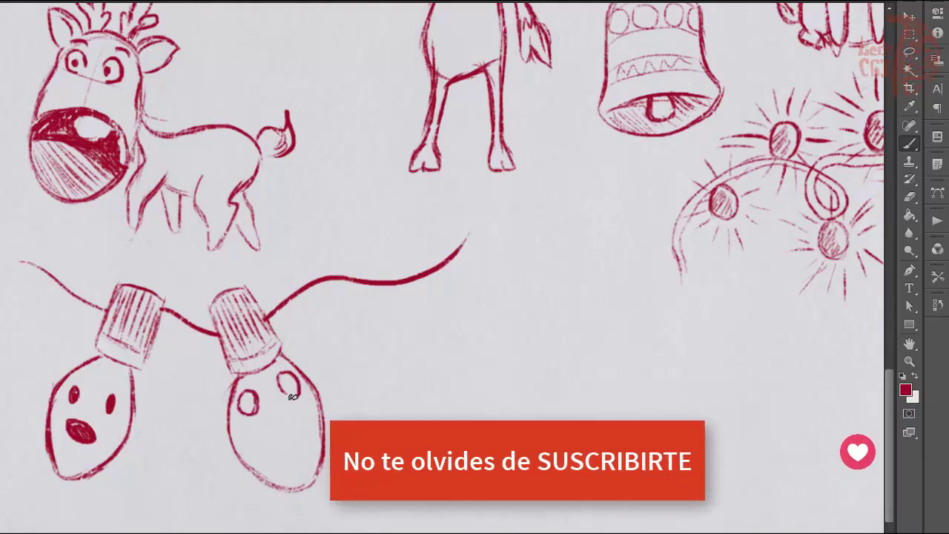
left_click_drag(248, 395, 251, 408)
left_click_drag(288, 379, 290, 387)
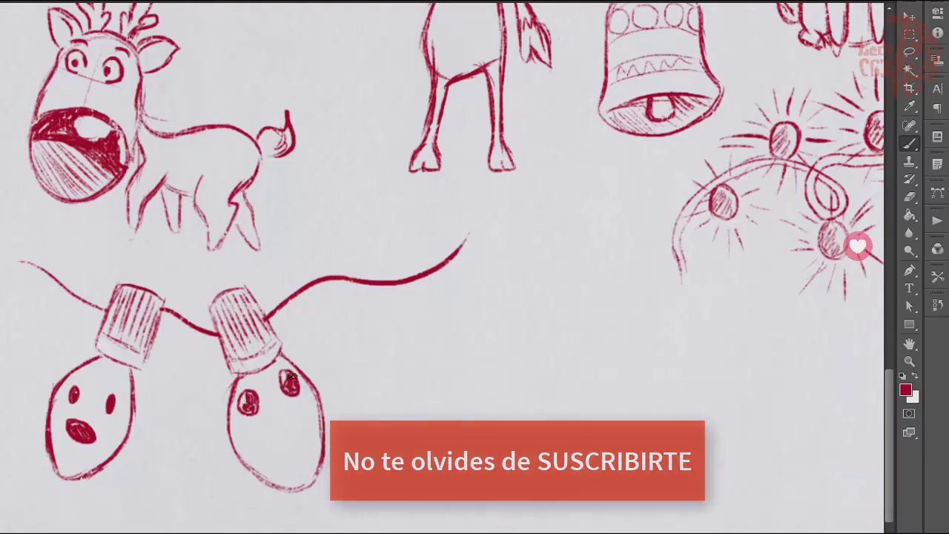
mouse_move(271, 422)
left_mouse_down()
mouse_move(295, 412)
mouse_move(291, 430)
left_mouse_up()
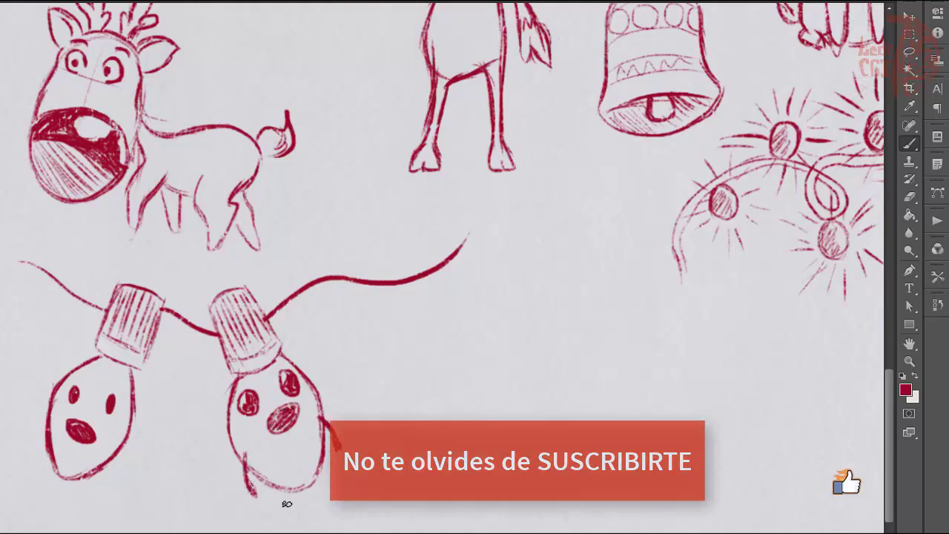
Add legs under the first bulb, erase parts, and redraw its eyes and mouth.
left_click_drag(109, 475, 111, 493)
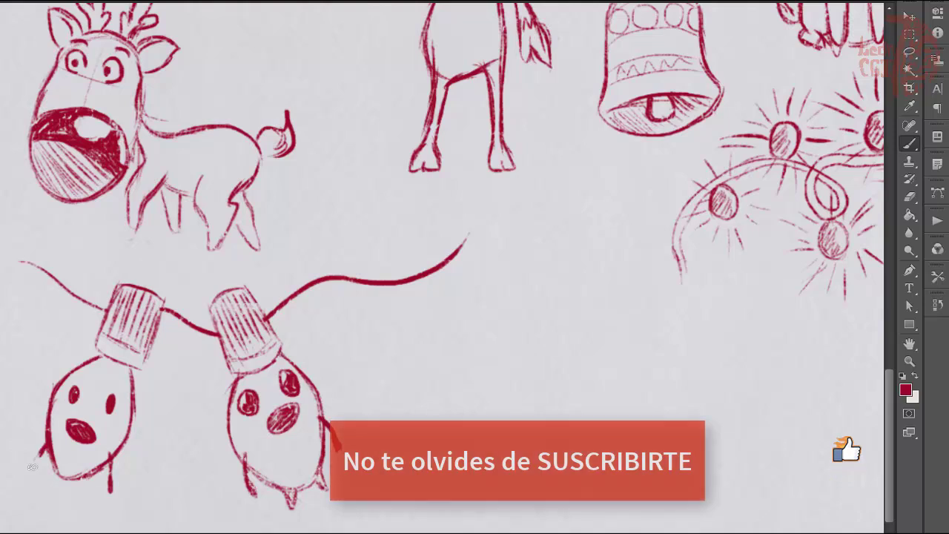
left_click_drag(46, 444, 30, 473)
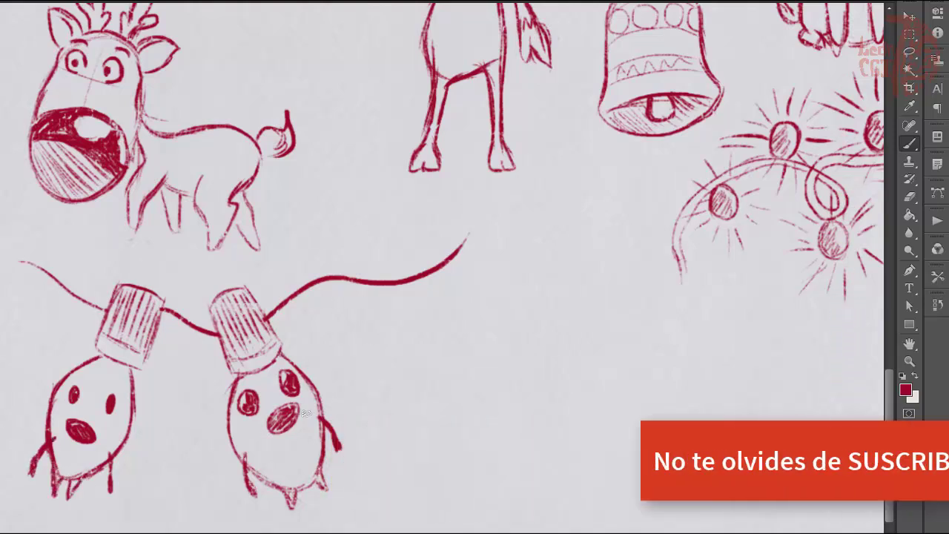
key("e")
left_click_drag(79, 467, 64, 491)
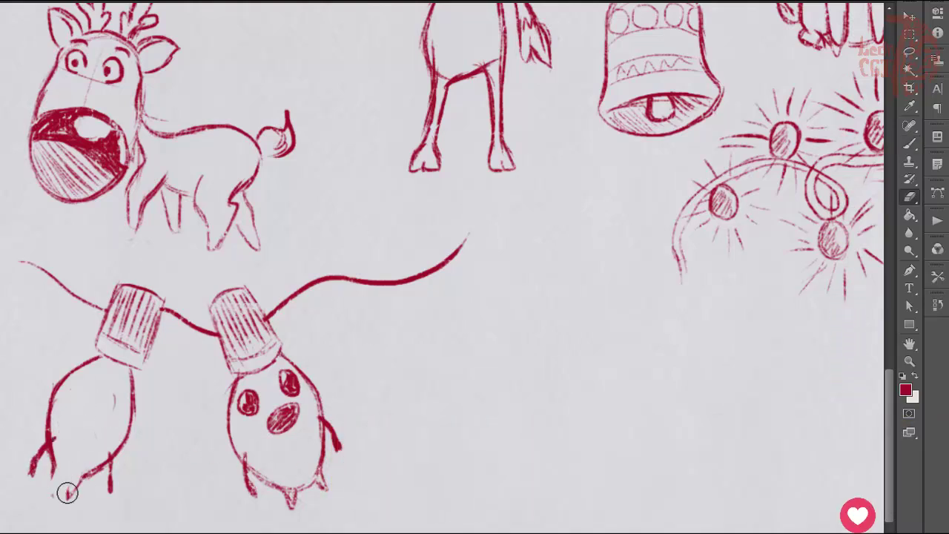
key("b")
left_click_drag(53, 454, 47, 485)
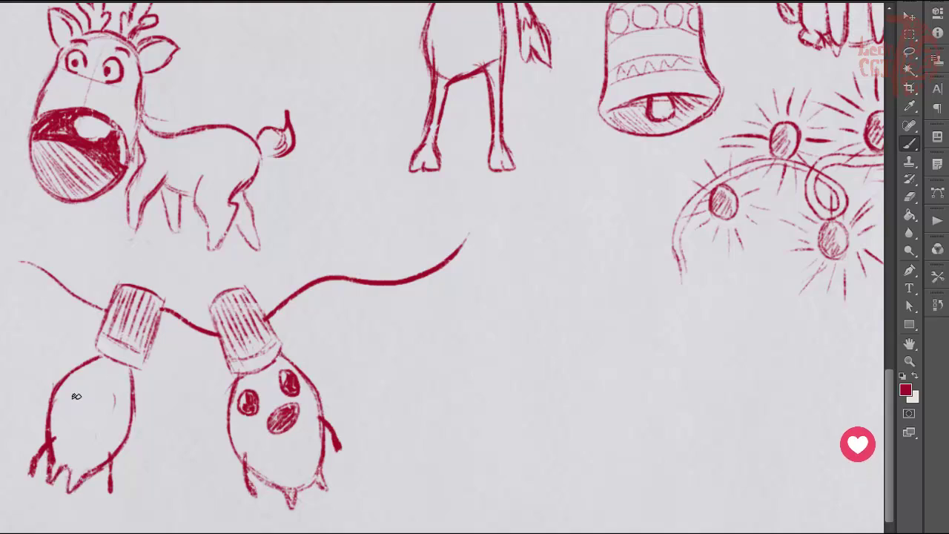
mouse_move(74, 373)
left_mouse_down()
mouse_move(78, 392)
mouse_move(118, 404)
mouse_move(88, 390)
left_mouse_up()
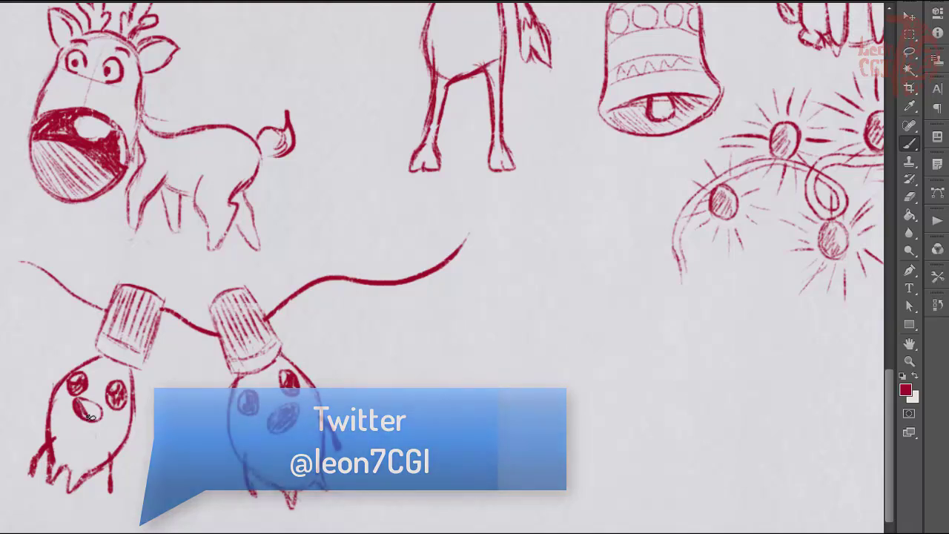
left_click_drag(82, 404, 92, 415)
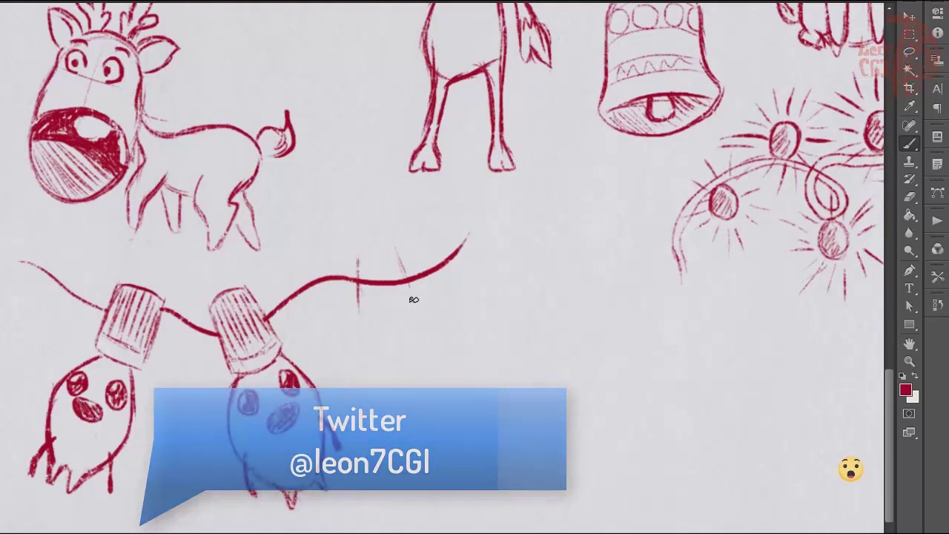
Draw a third bulb with a hatched cap, round body, shaded nose and eyes.
mouse_move(359, 250)
left_mouse_down()
mouse_move(361, 317)
mouse_move(415, 293)
left_mouse_up()
left_click_drag(360, 317, 397, 319)
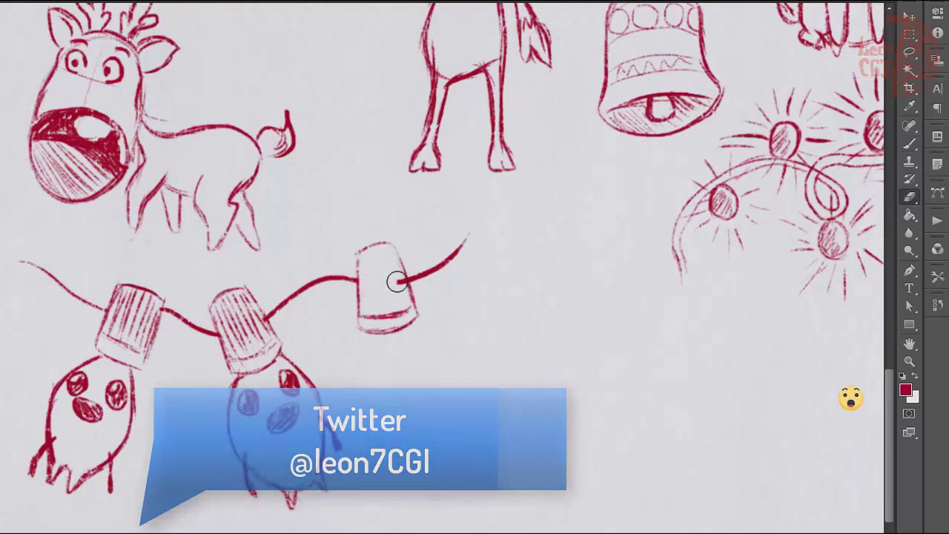
mouse_move(371, 252)
left_mouse_down()
mouse_move(374, 326)
mouse_move(397, 326)
mouse_move(341, 386)
left_mouse_up()
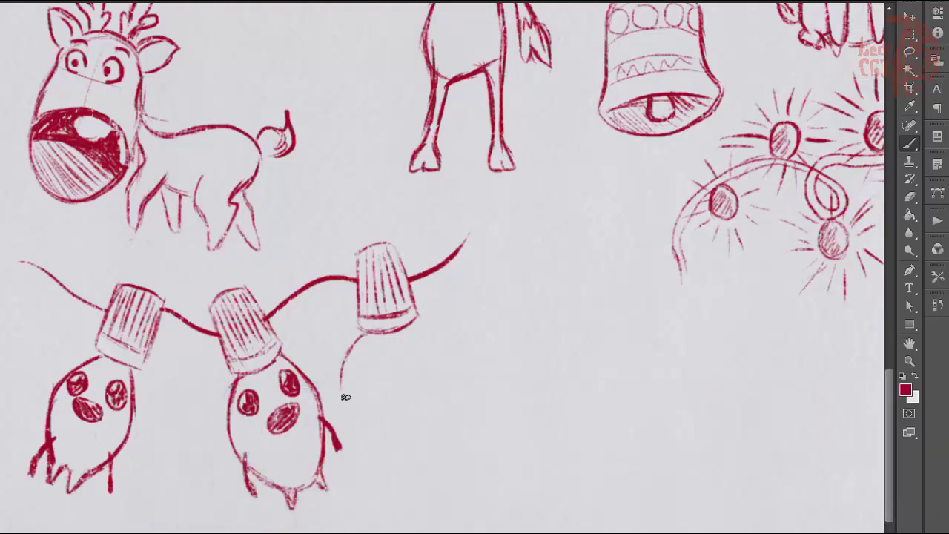
left_click_drag(441, 415, 402, 419)
left_click_drag(374, 449, 456, 393)
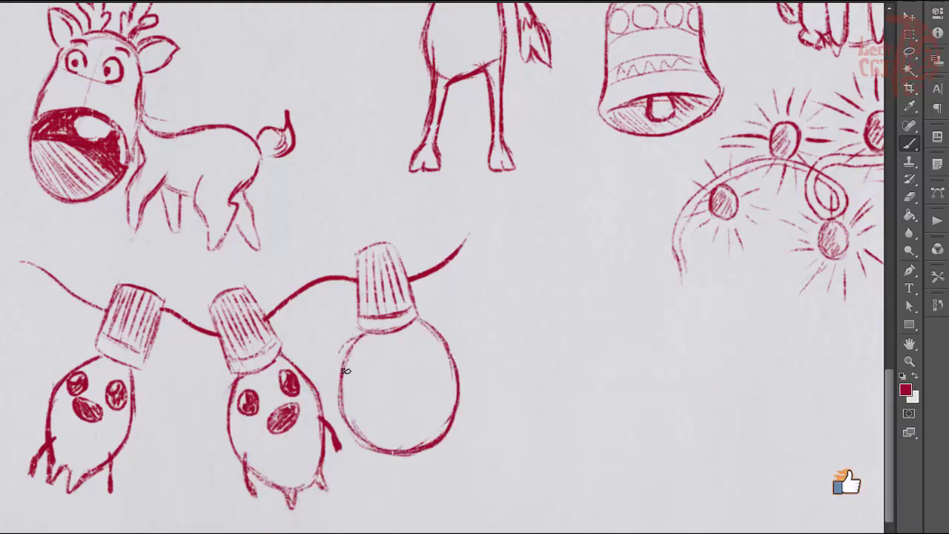
left_click_drag(380, 385, 405, 383)
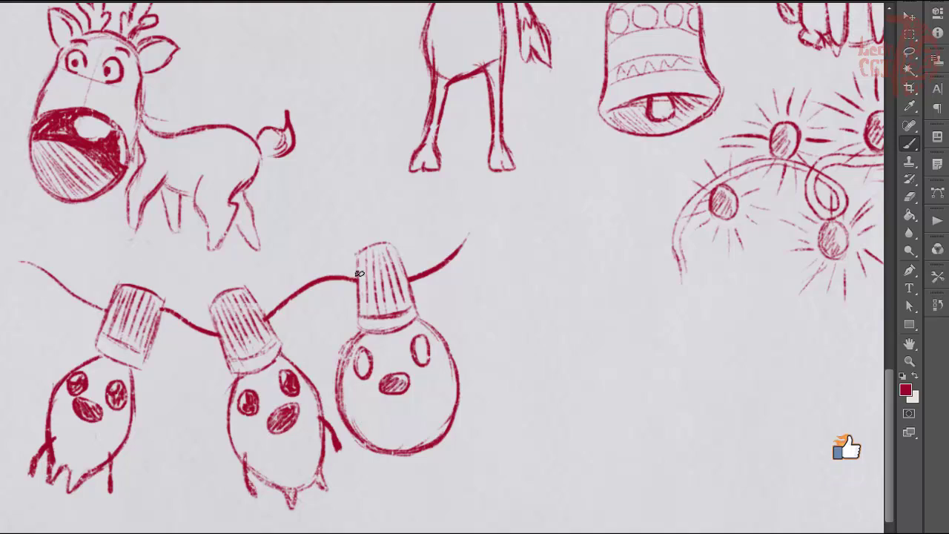
left_click_drag(361, 355, 364, 371)
left_click_drag(421, 348, 425, 360)
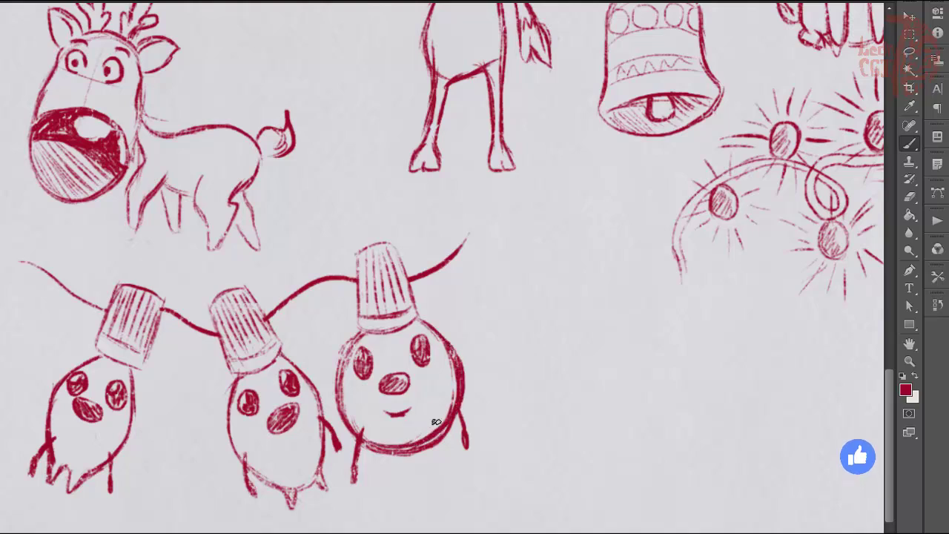
key("e")
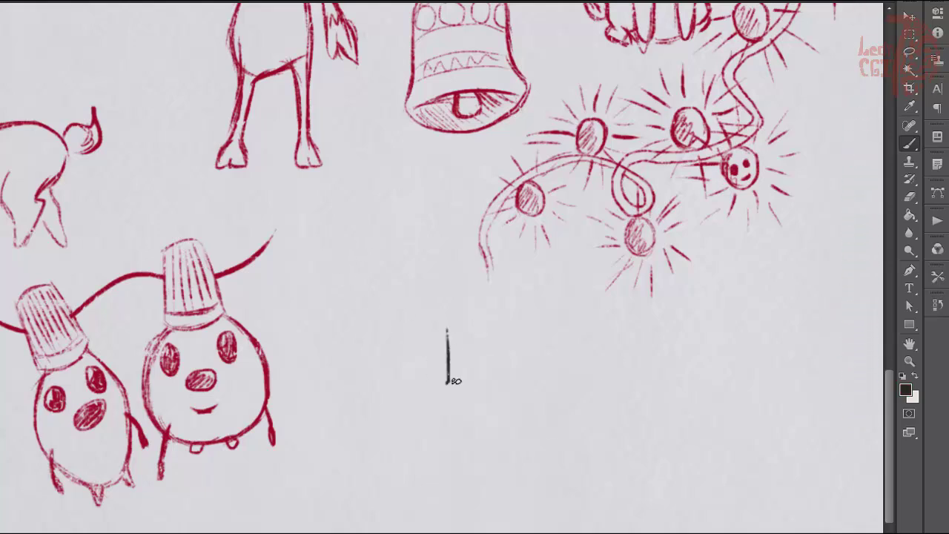
Sign in black with the artist's name, a large 7 mark, CGI and the date 27-12-2018.
left_click_drag(491, 377, 505, 376)
left_click_drag(435, 319, 508, 379)
key("ctrl+z")
mouse_move(430, 332)
left_mouse_down()
mouse_move(522, 324)
mouse_move(489, 453)
left_mouse_up()
left_click_drag(446, 384, 544, 366)
left_click_drag(455, 403, 451, 416)
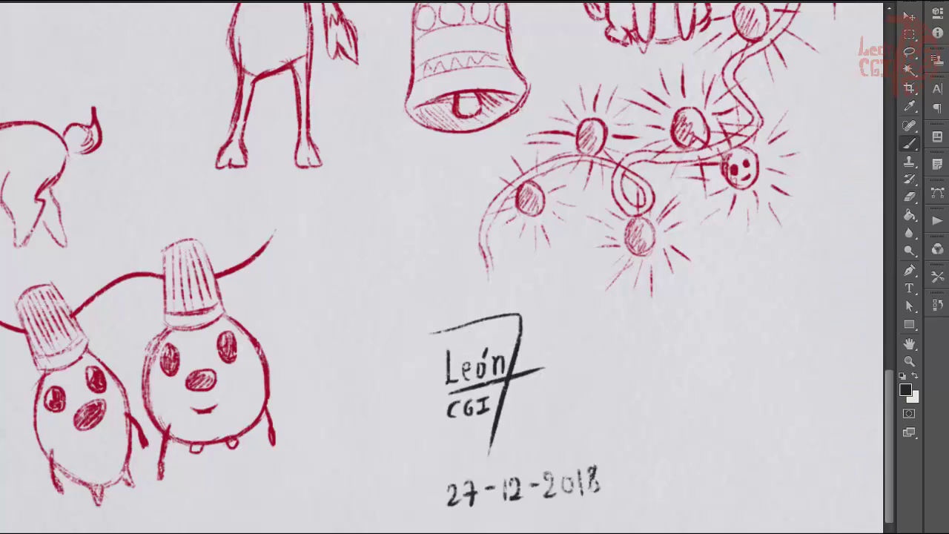
scroll(526, 280, "down", 3)
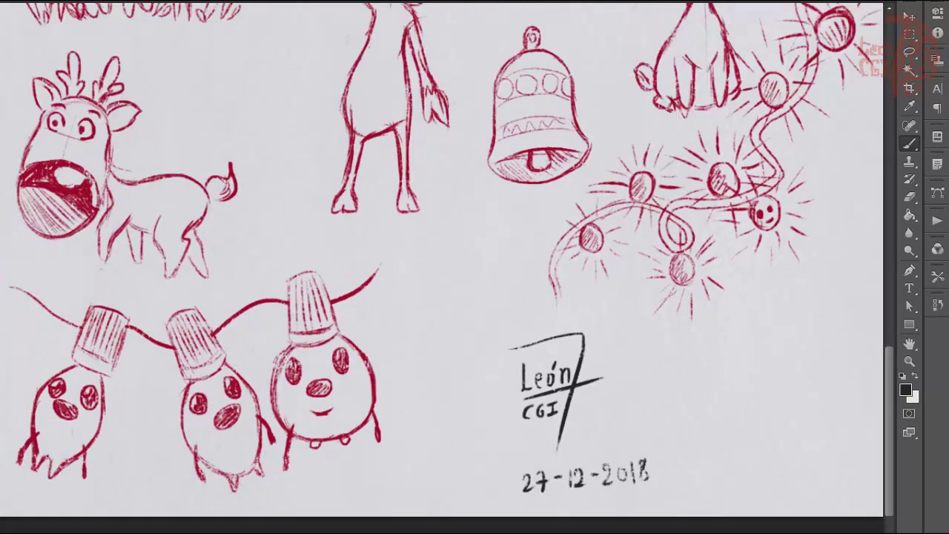
scroll(888, 473, "up", 1)
mouse_move(890, 434)
left_mouse_down()
mouse_move(894, 263)
mouse_move(909, 342)
left_mouse_up()
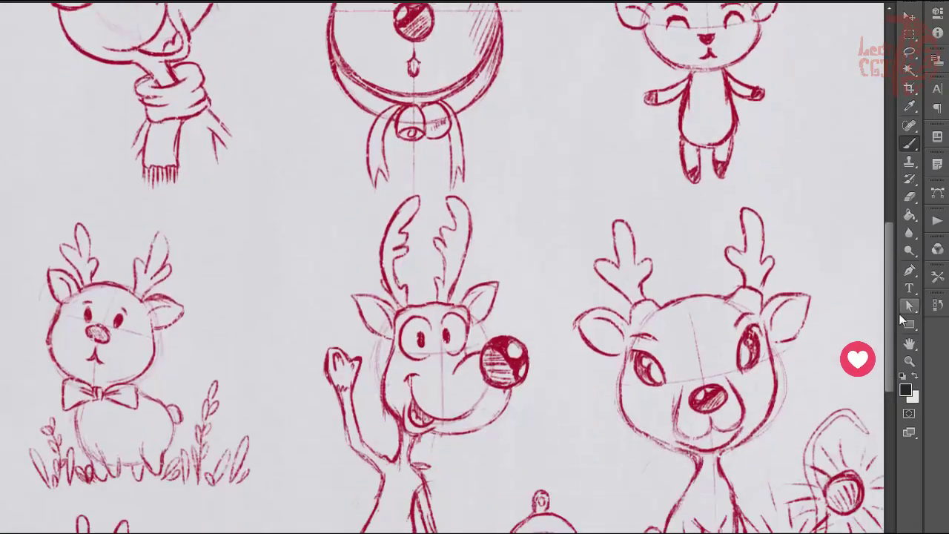